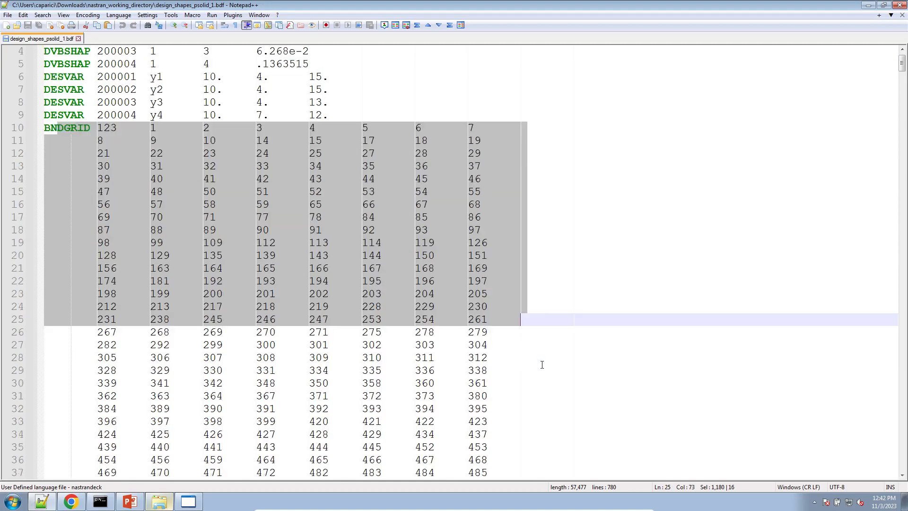
Copy the four DVBSHAP lines from design_shapes_psolid_1.bdf into a new blank document
scroll(323, 297, up, 6)
drag(309, 102, 16, 62)
key(ctrl+c)
click(6, 25)
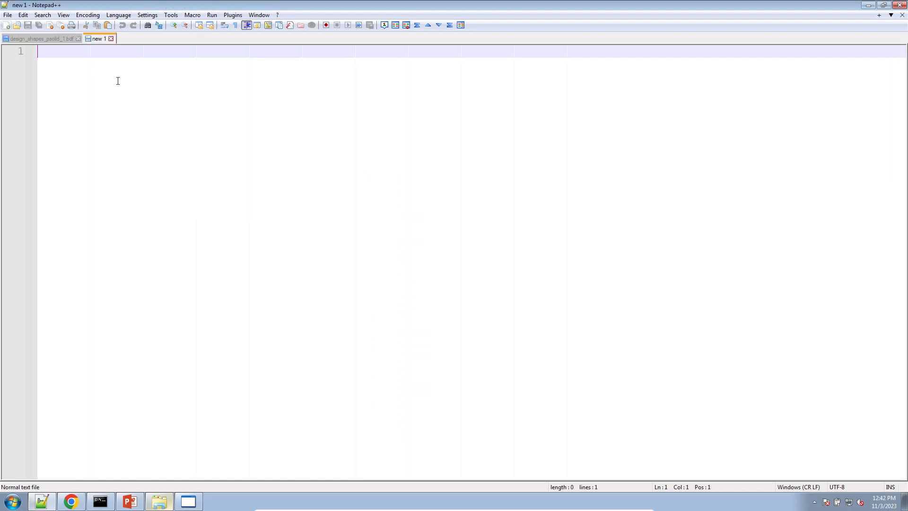
key(ctrl+v)
Copy the column of DVBSHAP scaling factors and replace it with 1.0 on all four lines
alt+drag(252, 49, 301, 88)
key(ctrl+c)
text(1.0)
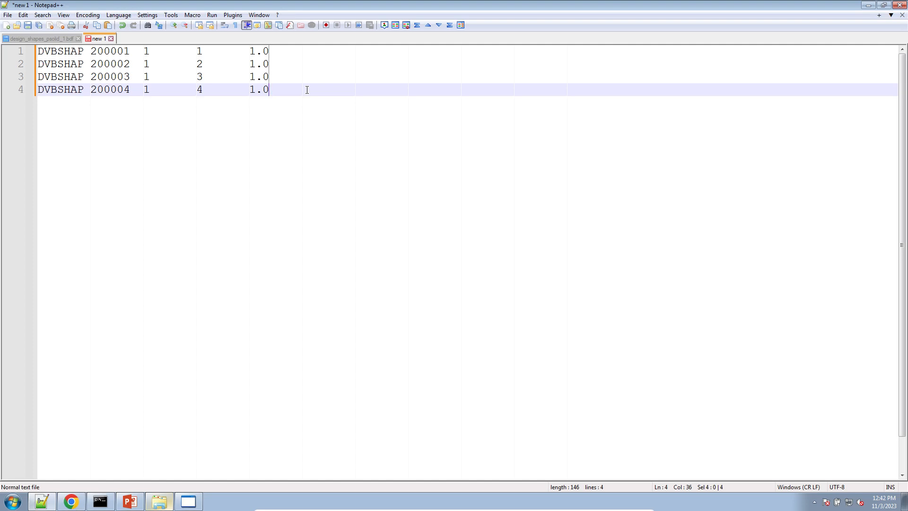
Put the copied scaling factors 2.47E-2, 5.65E-2, 6.268e-2 and .1363515 back in place of 1.0 on the four DVBSHAP lines
key(BackSpace)
key(BackSpace)
key(ctrl+v)
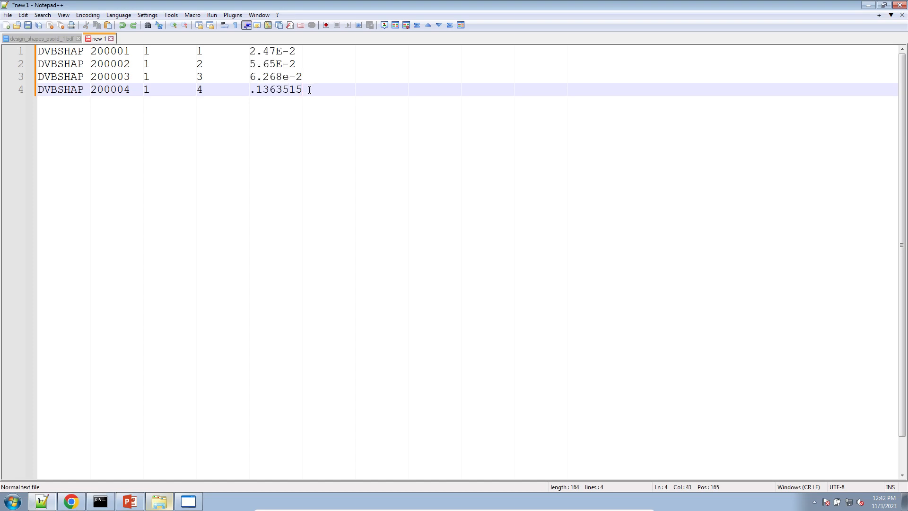
Switch to PowerPoint and look through the appendix slides at the end of the steering knuckle presentation
click(129, 501)
scroll(86, 379, down, 3)
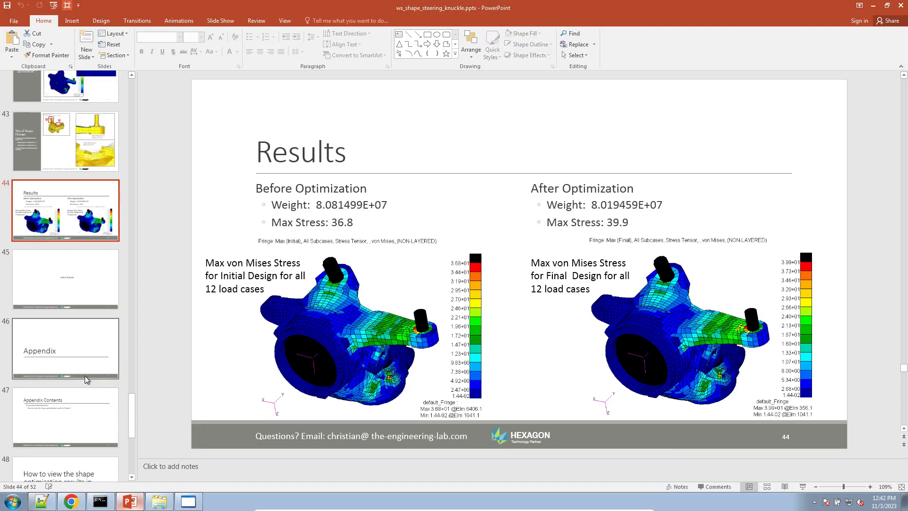
scroll(85, 378, down, 5)
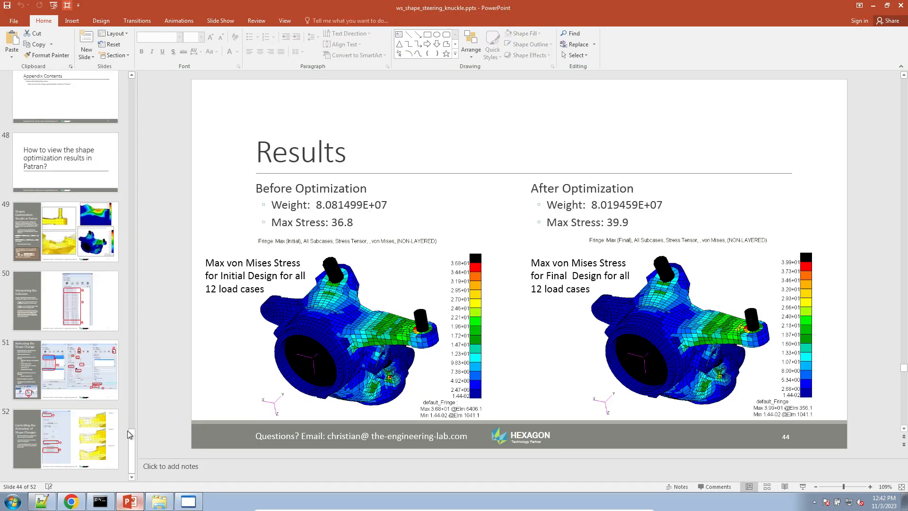
Switch to Chrome and open the Shape Optimization of a Cantilever Beam PDF from the User's Guide shape optimization tutorials
click(71, 501)
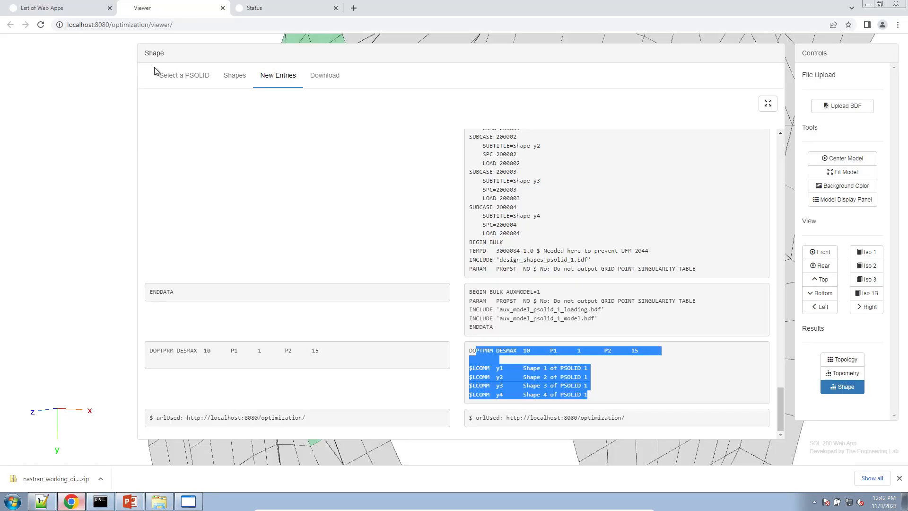
click(39, 8)
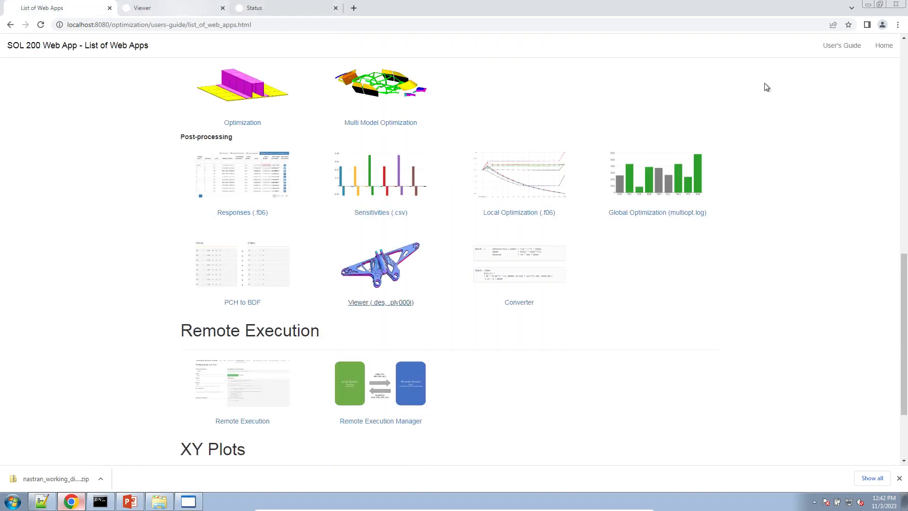
click(842, 46)
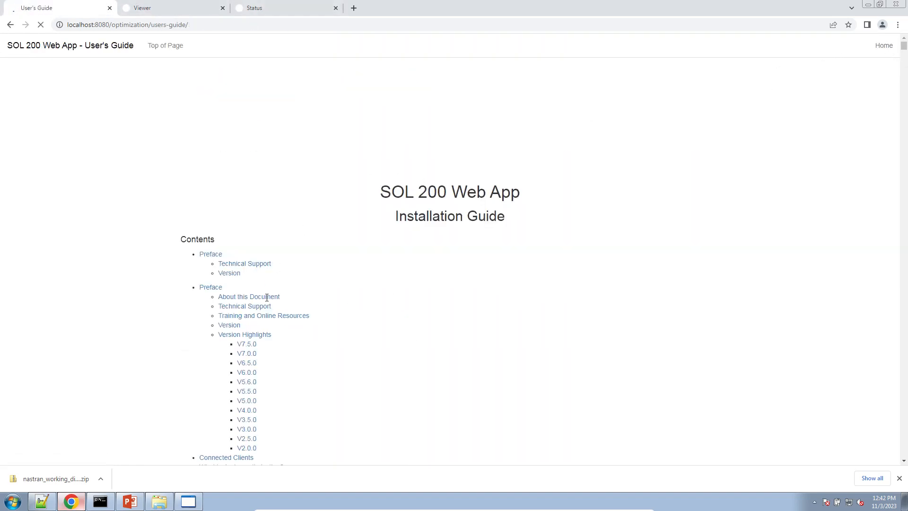
click(900, 478)
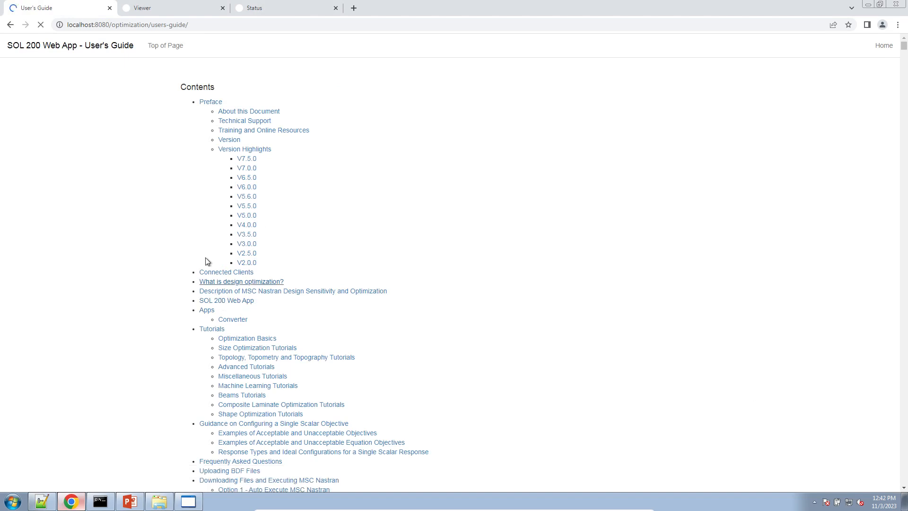
click(256, 413)
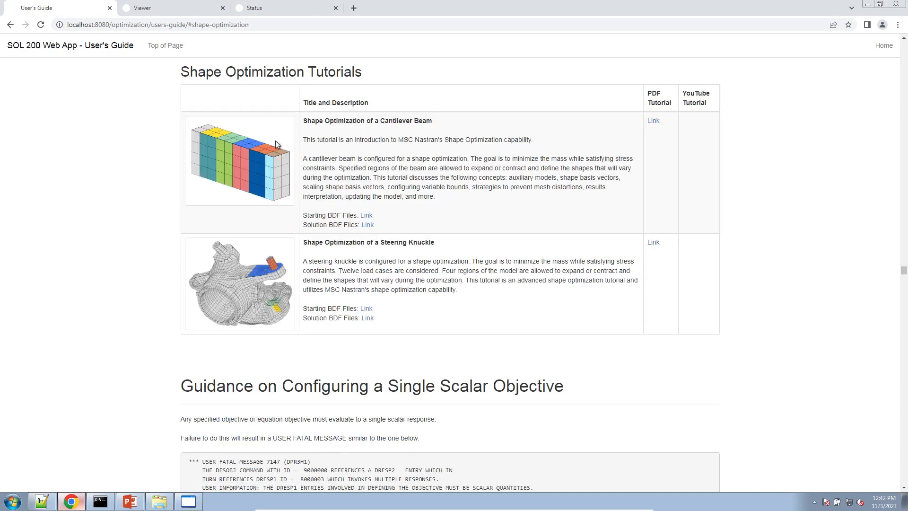
middle_click(653, 122)
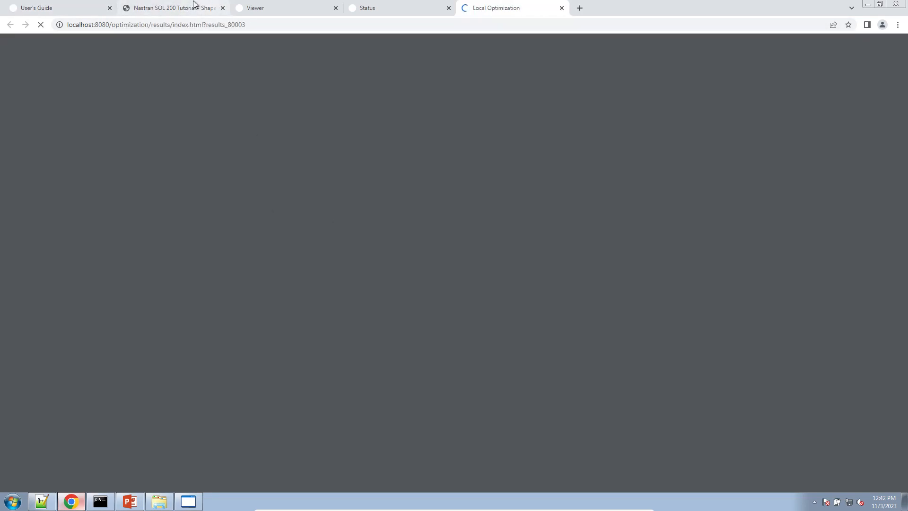
Examine the appendix slides of the cantilever beam tutorial that explain the scaling factor on DVBSHAP
click(199, 7)
scroll(53, 296, down, 20)
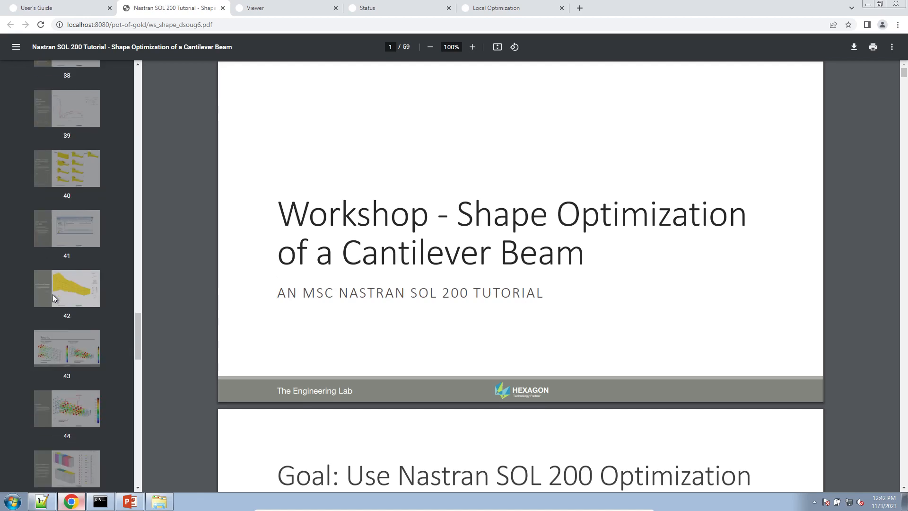
scroll(53, 294, up, 3)
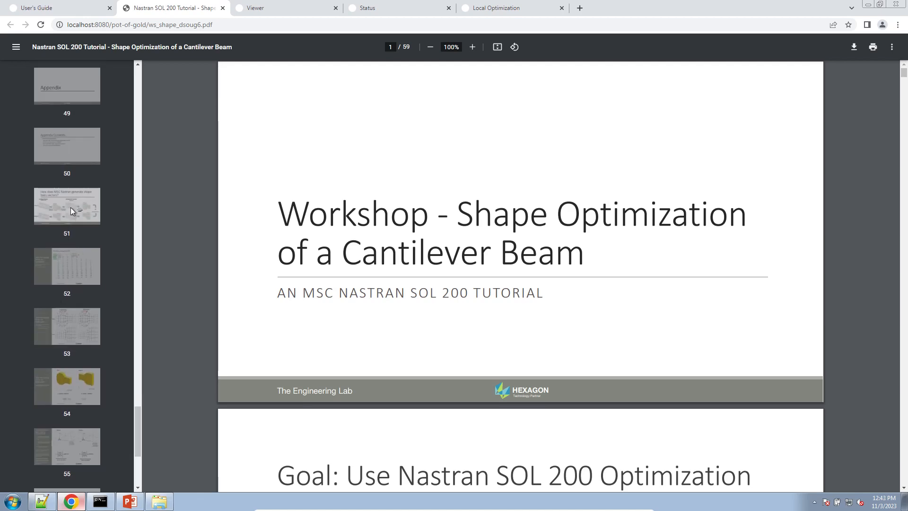
click(68, 150)
scroll(410, 209, down, 13)
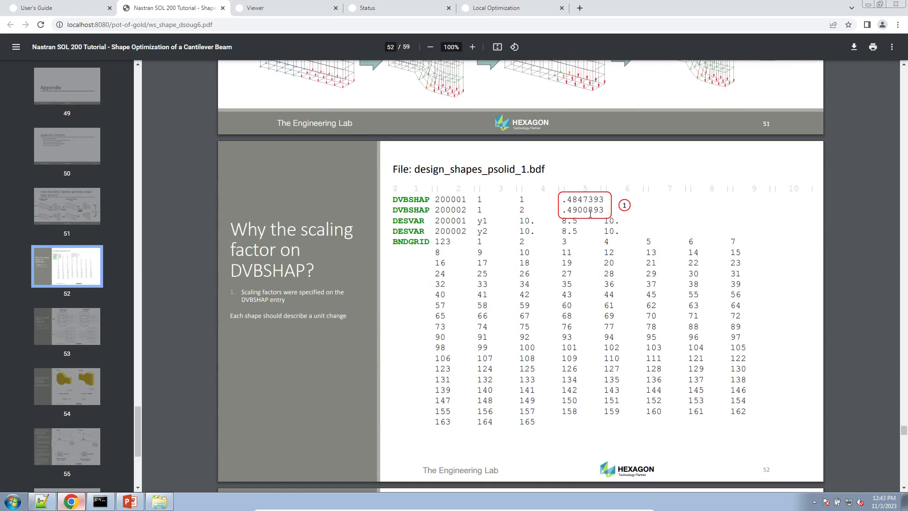
scroll(590, 214, down, 7)
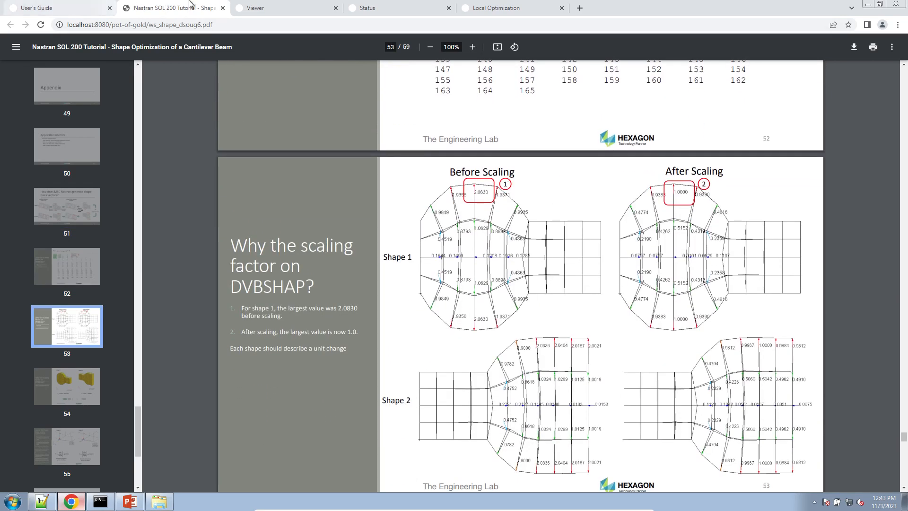
Inspect the initial and final objective values on the Local Optimization results plot
click(520, 8)
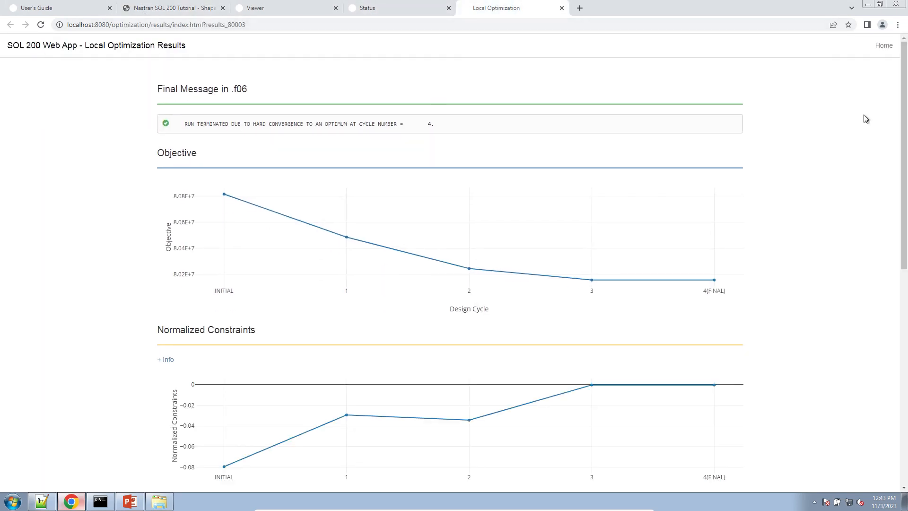
mouse_move(907, 106)
mouse_down()
mouse_move(907, 228)
mouse_move(906, 90)
mouse_up()
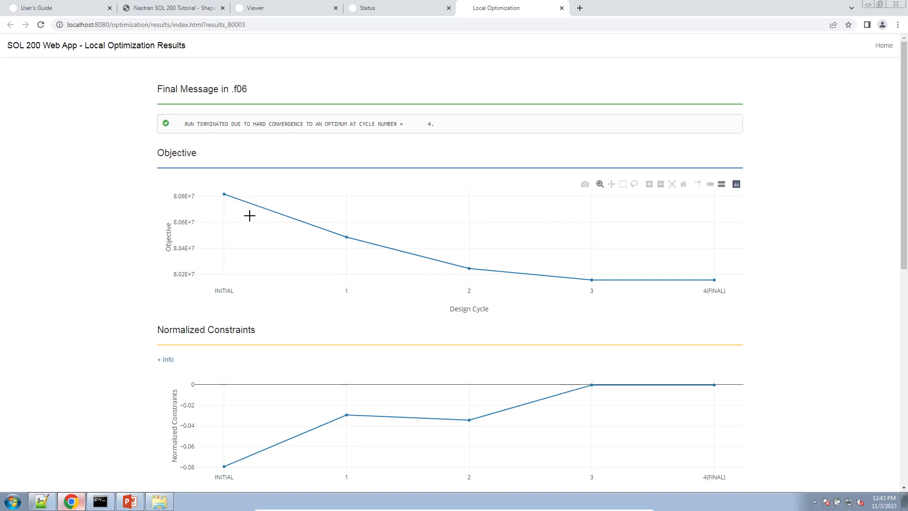
mouse_move(223, 197)
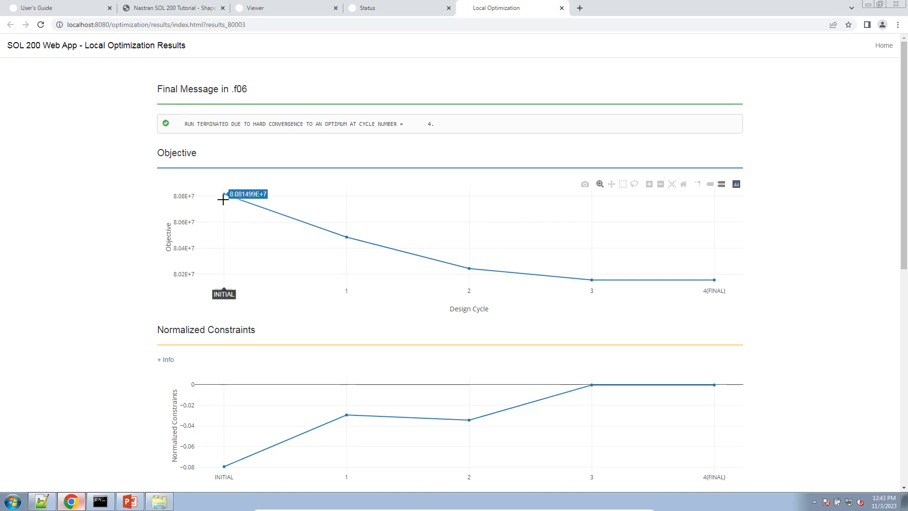
mouse_move(714, 279)
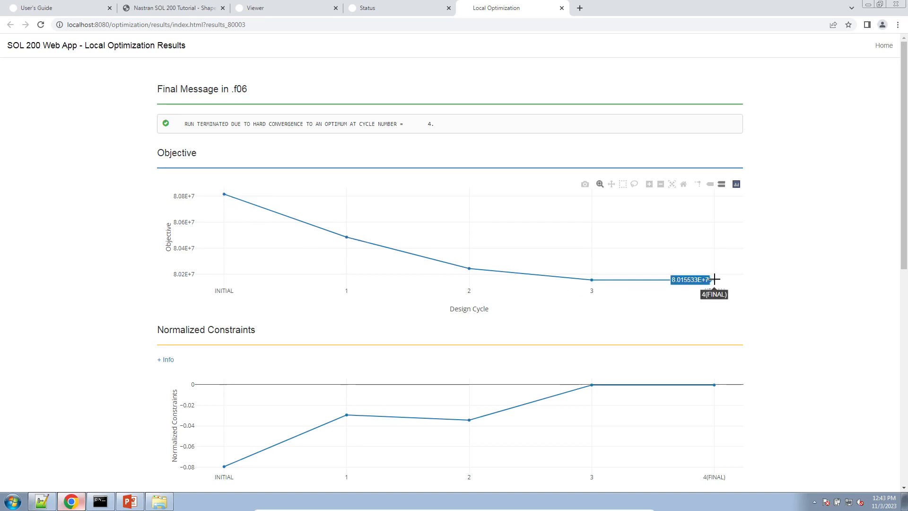
Inspect the initial and final normalized constraint values, enlarging the plot around the final design cycle
scroll(237, 246, down, 4)
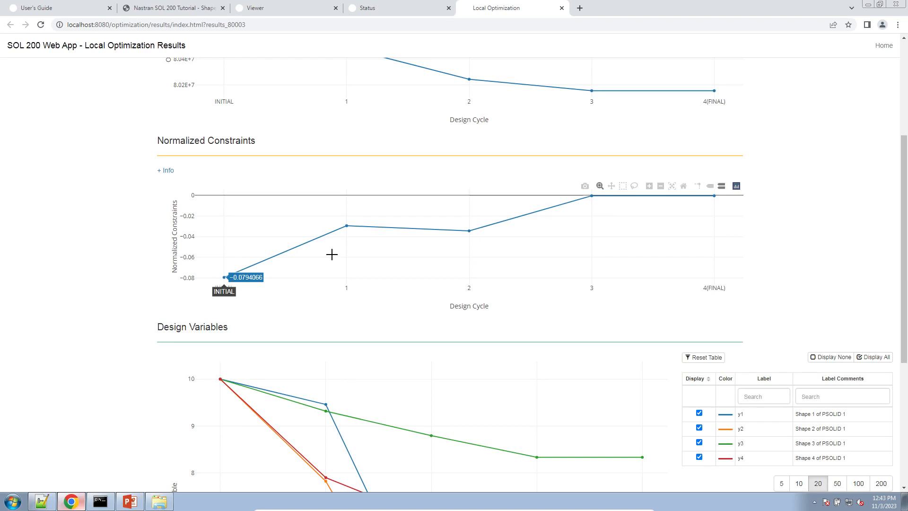
mouse_move(707, 198)
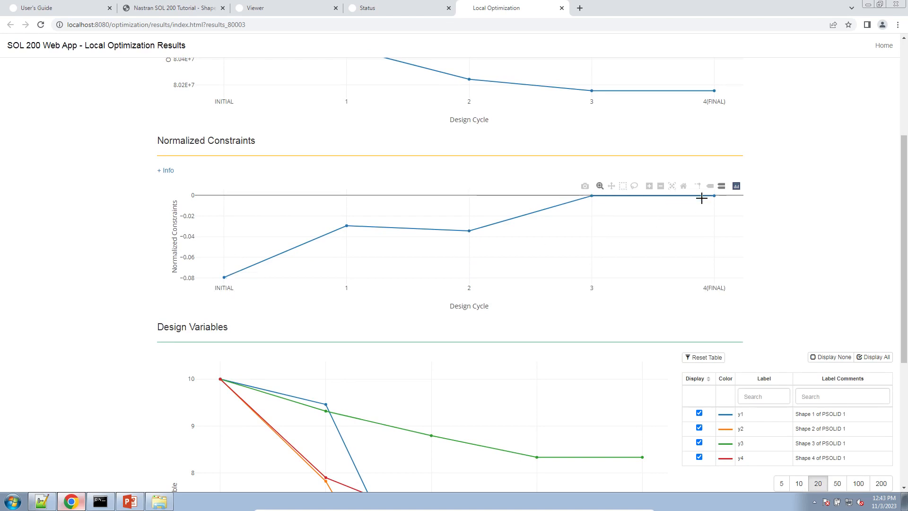
mouse_move(234, 261)
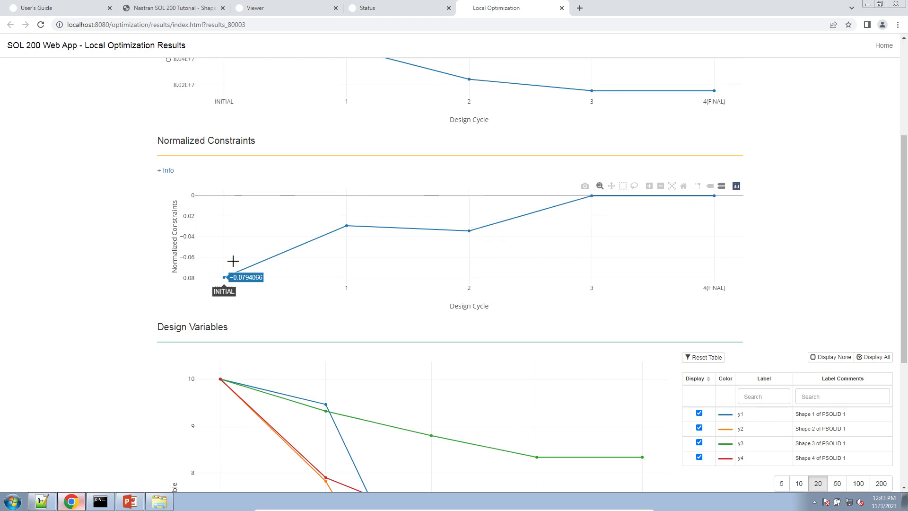
mouse_move(460, 223)
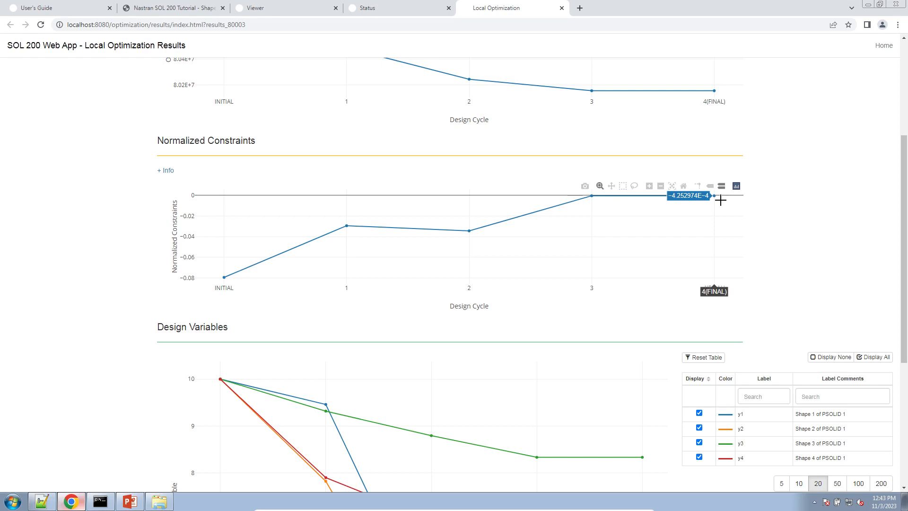
drag(721, 200, 679, 179)
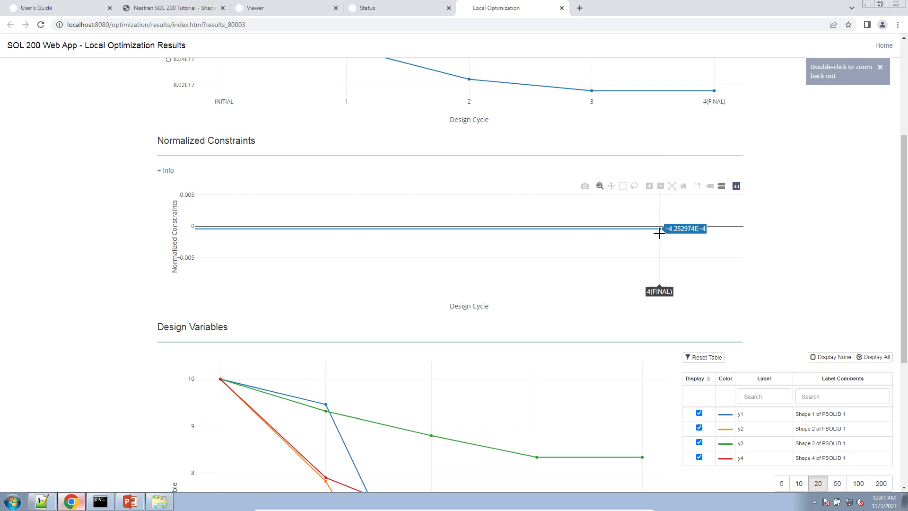
Show only the y1 curve in the Design Variables plot
drag(904, 219, 897, 341)
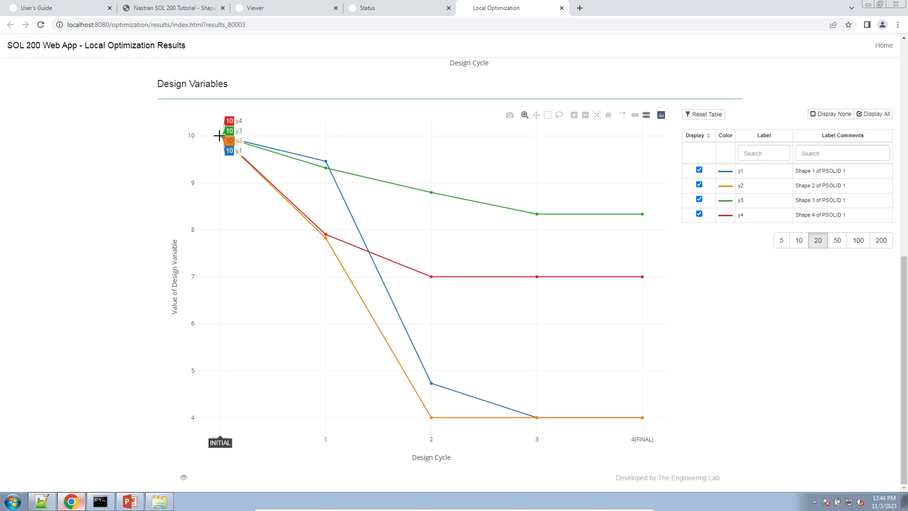
click(828, 114)
click(703, 173)
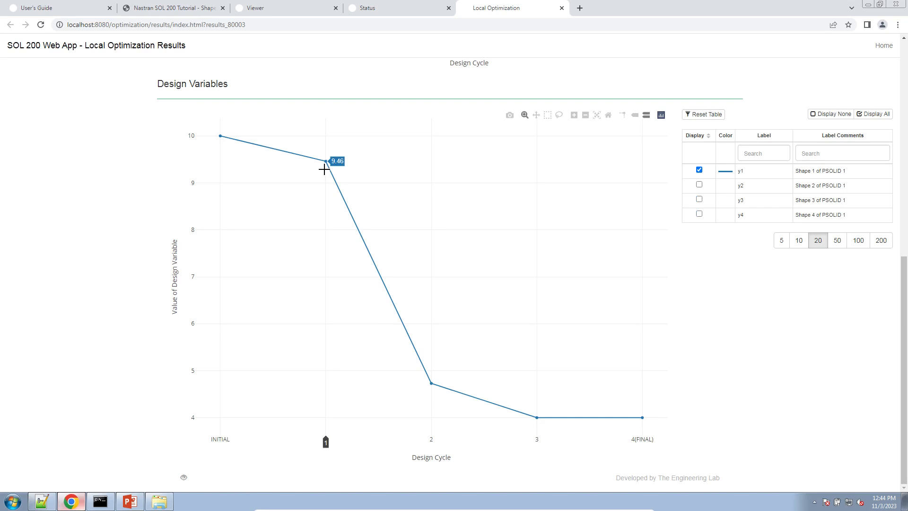
Calculate 10-9.46 with a Google search in a new browser tab and highlight the result
click(580, 8)
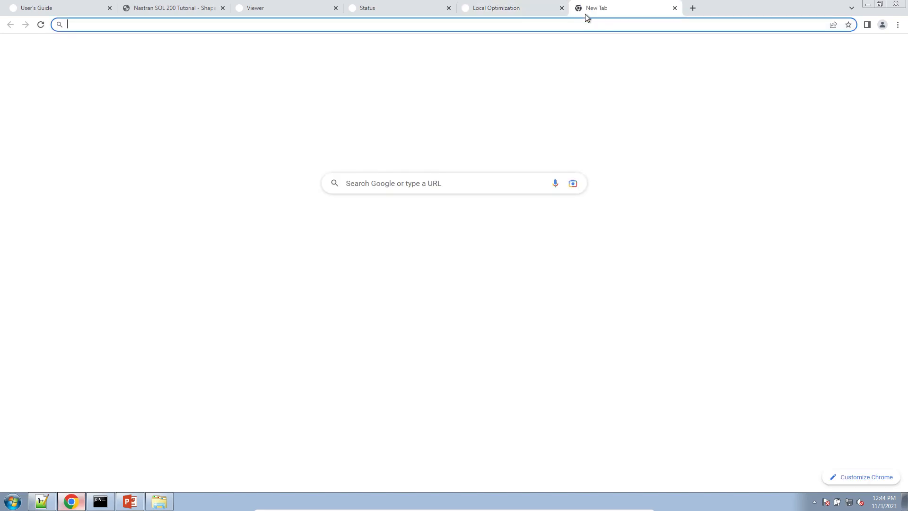
text(10-9.)
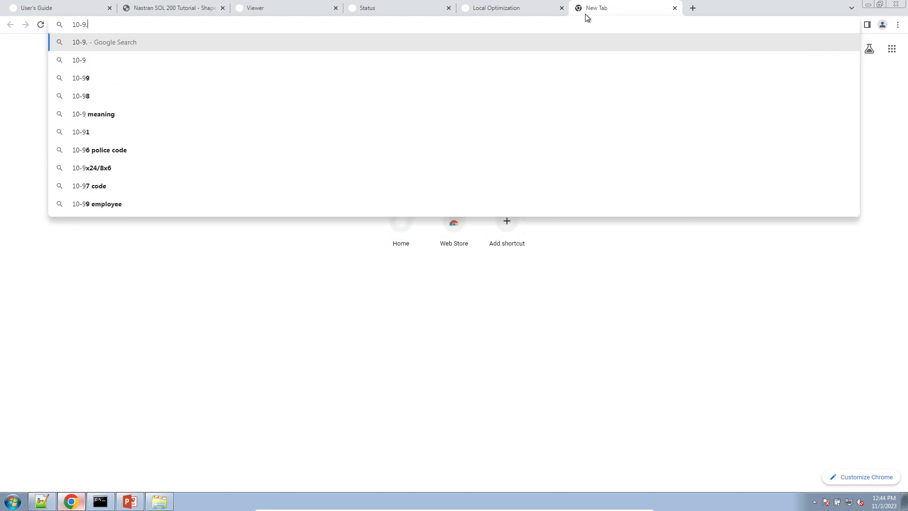
text(46)
key(Return)
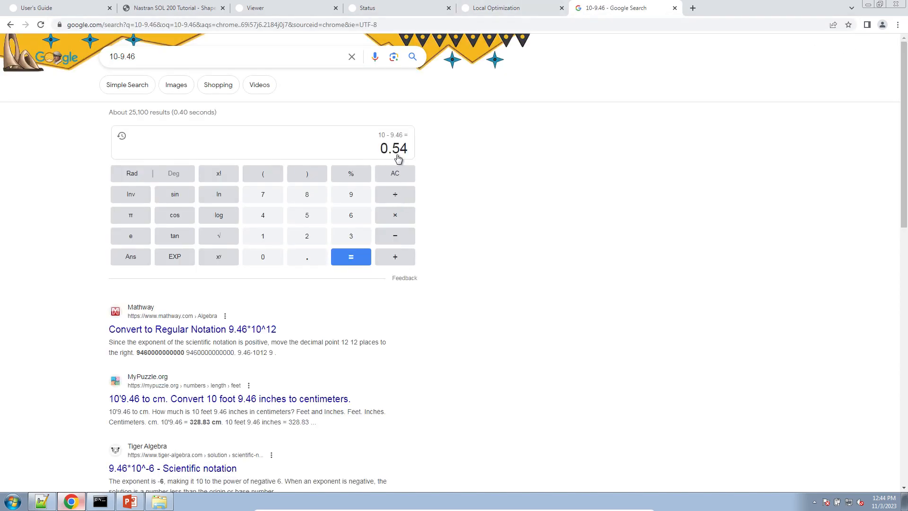
double_click(400, 150)
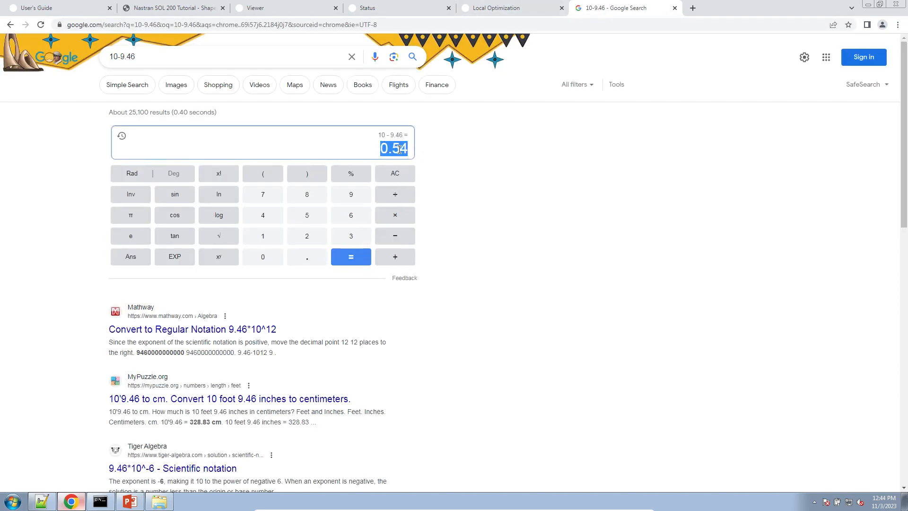
Compare the calculated difference with the change in y1 from the initial design to design cycle 1
click(510, 7)
mouse_move(320, 145)
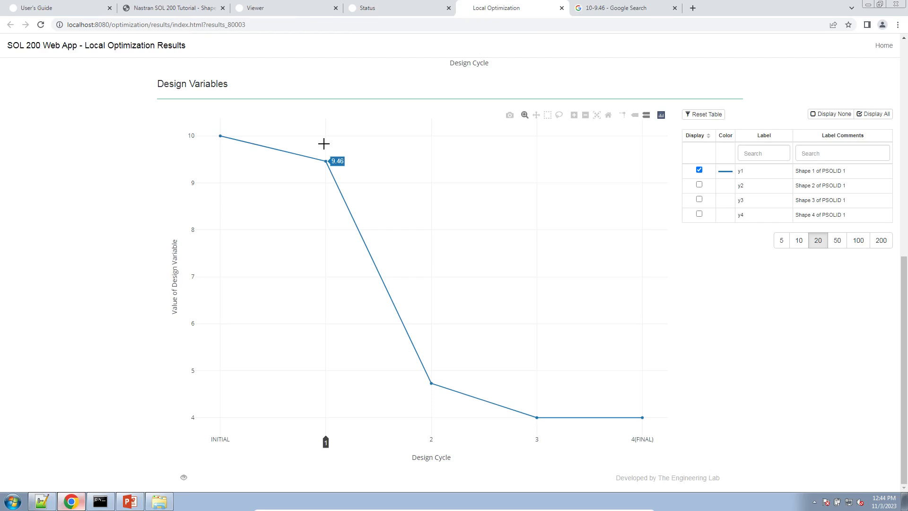
click(608, 11)
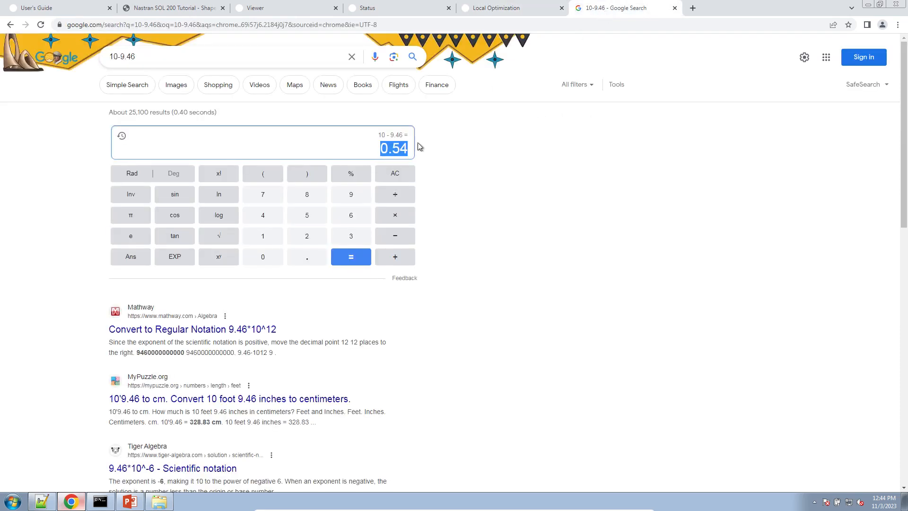
click(514, 11)
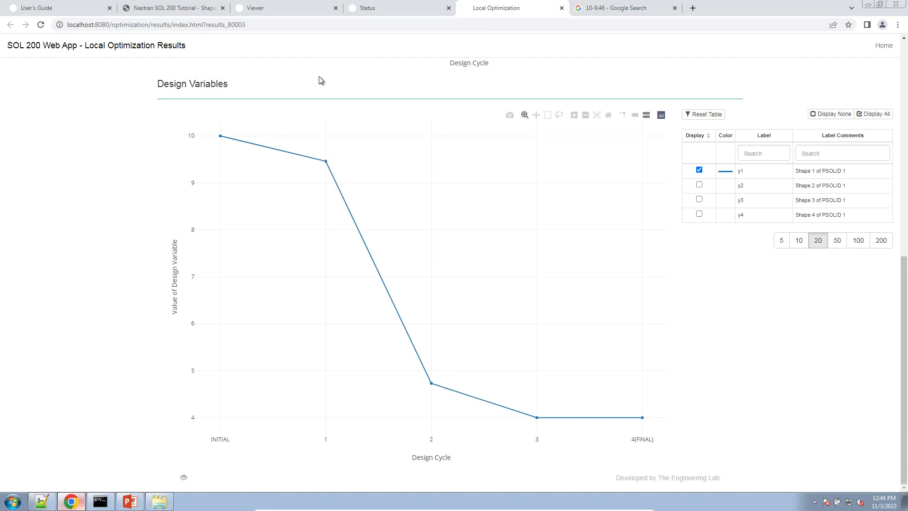
Shrink the Shape window in the Viewer and view the model's yellow shape region up close
click(238, 6)
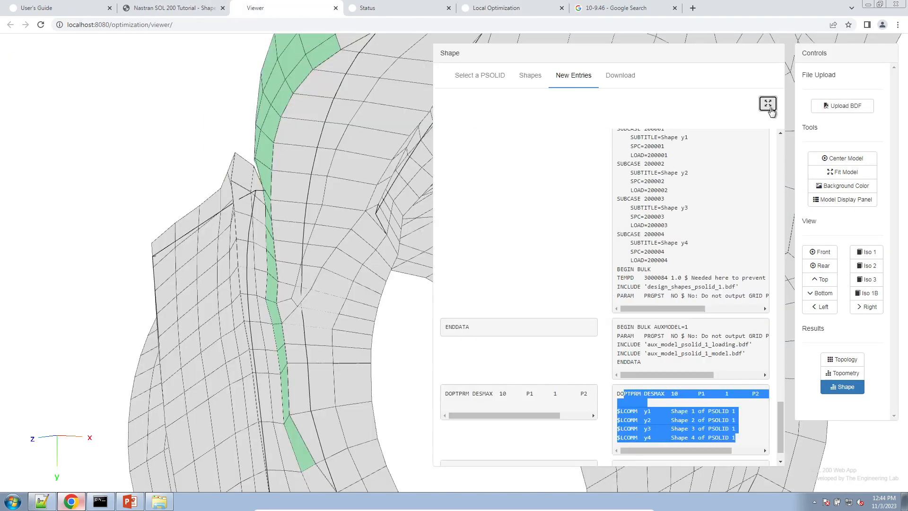
drag(219, 314, 290, 324)
right_drag(56, 295, 218, 246)
drag(219, 247, 297, 264)
scroll(297, 263, up, 5)
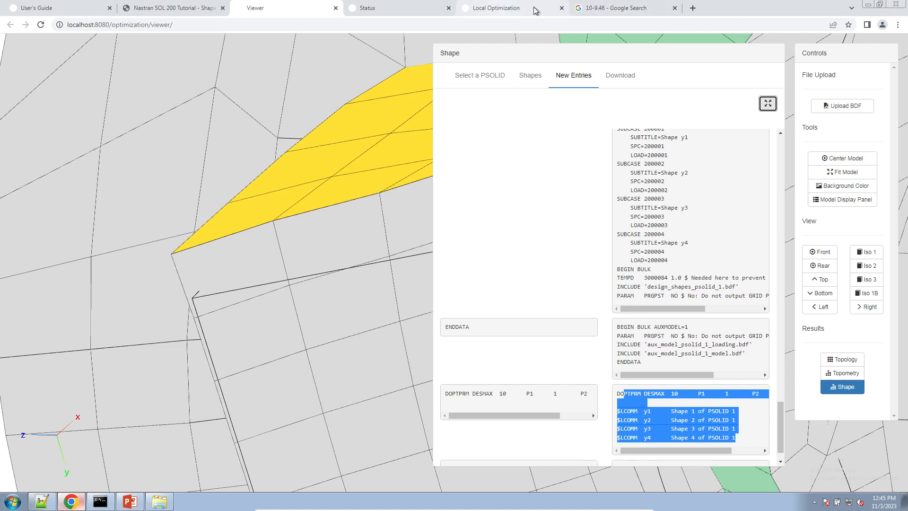
Return to the Local Optimization results and show the y2, y3 and y4 curves alongside y1 in the Design Variables plot
click(615, 8)
click(263, 8)
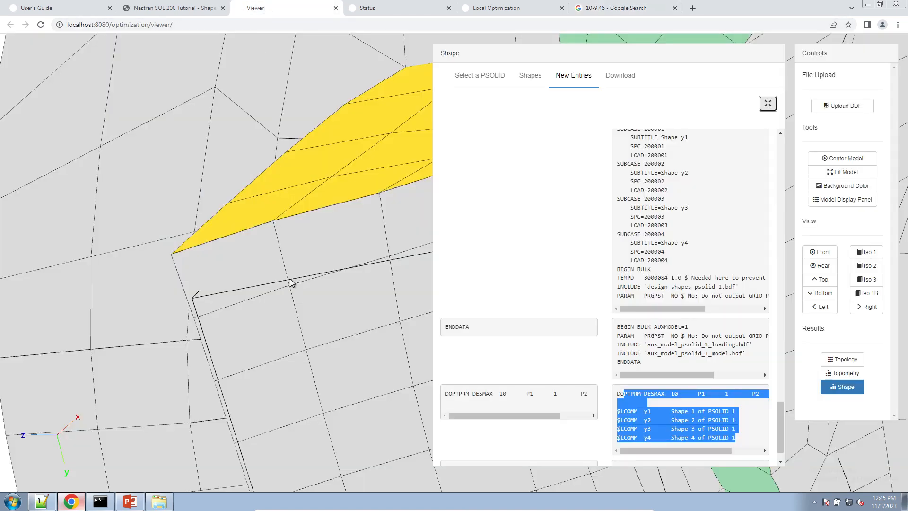
click(540, 13)
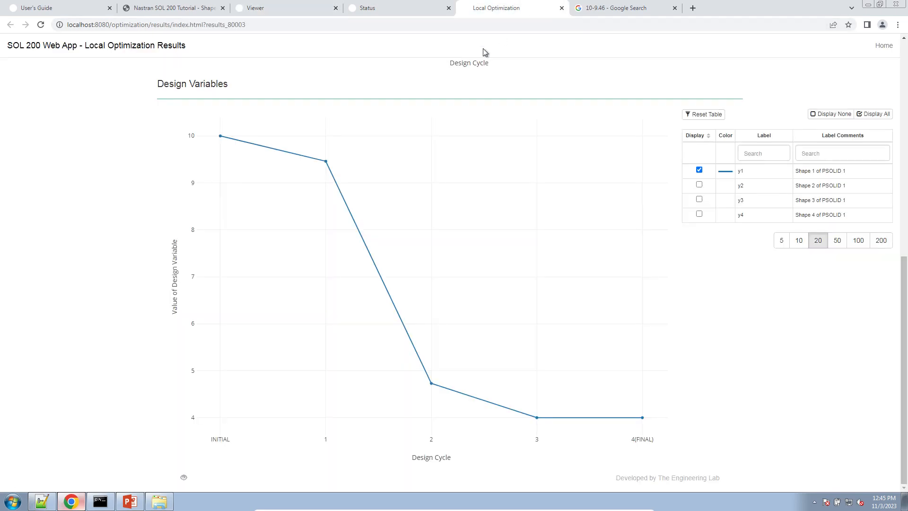
mouse_move(220, 141)
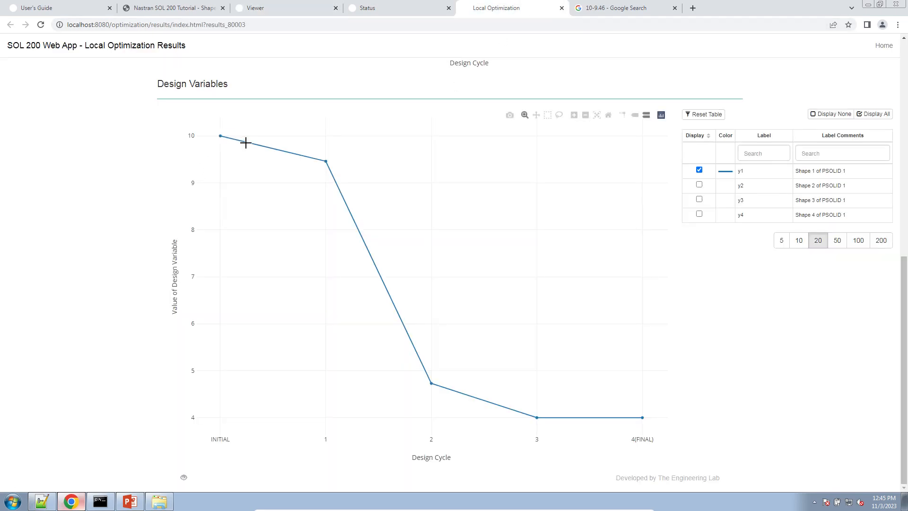
mouse_move(319, 162)
click(699, 185)
click(699, 199)
click(699, 214)
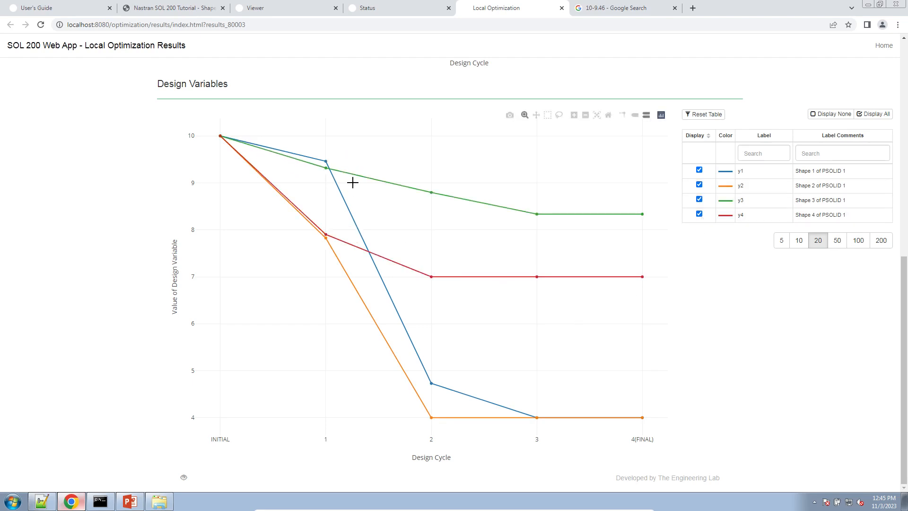
mouse_move(647, 283)
Go to the desktop and launch Patran 2022.2 for the pat_a folder
click(163, 504)
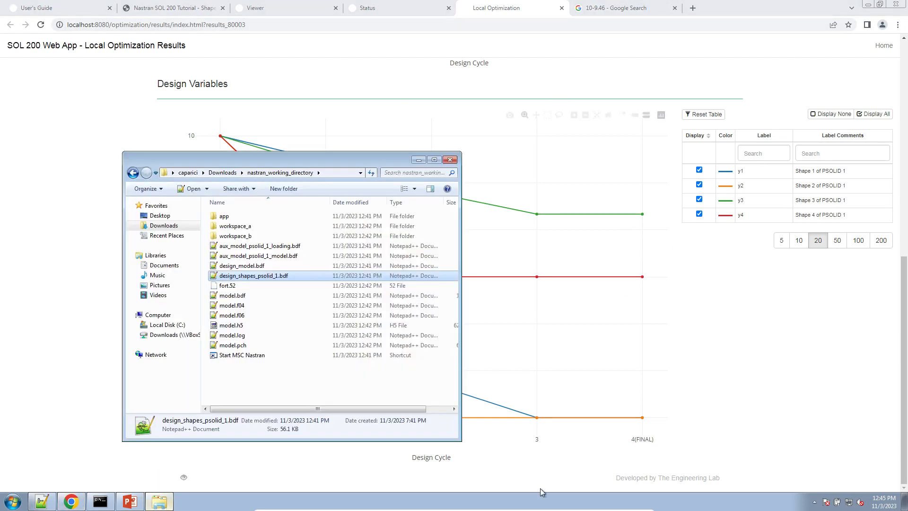
click(904, 501)
right_click(843, 80)
click(856, 86)
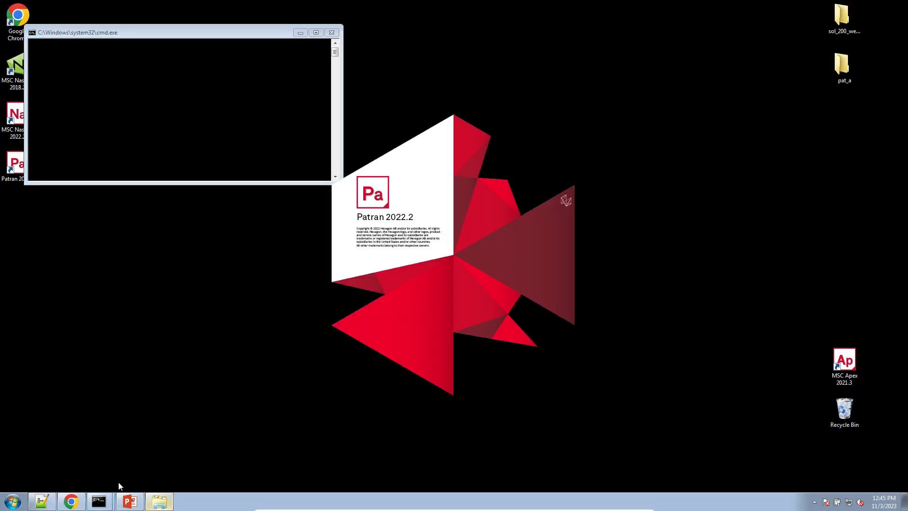
Review slides 49 to 52 of the ws_shape_steering_knuckle presentation in PowerPoint on viewing shape optimization results in Patran
click(126, 503)
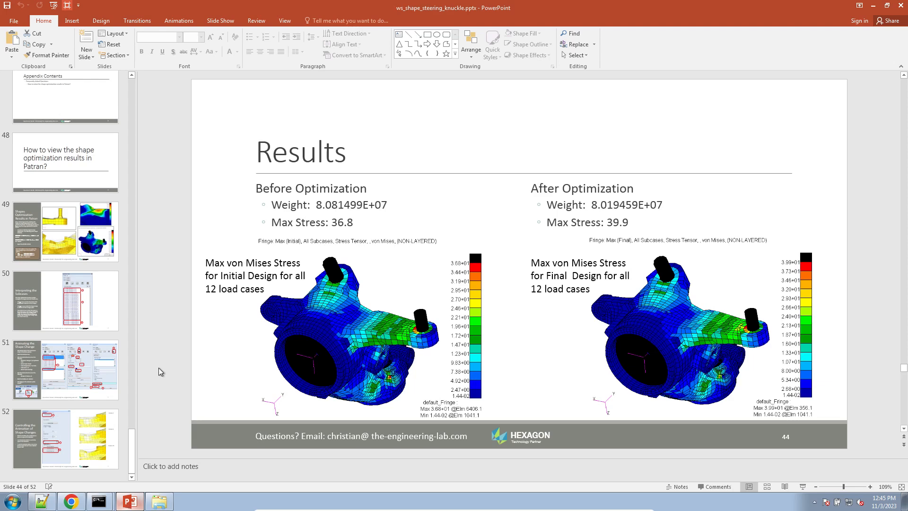
scroll(67, 401, up, 9)
scroll(66, 400, down, 12)
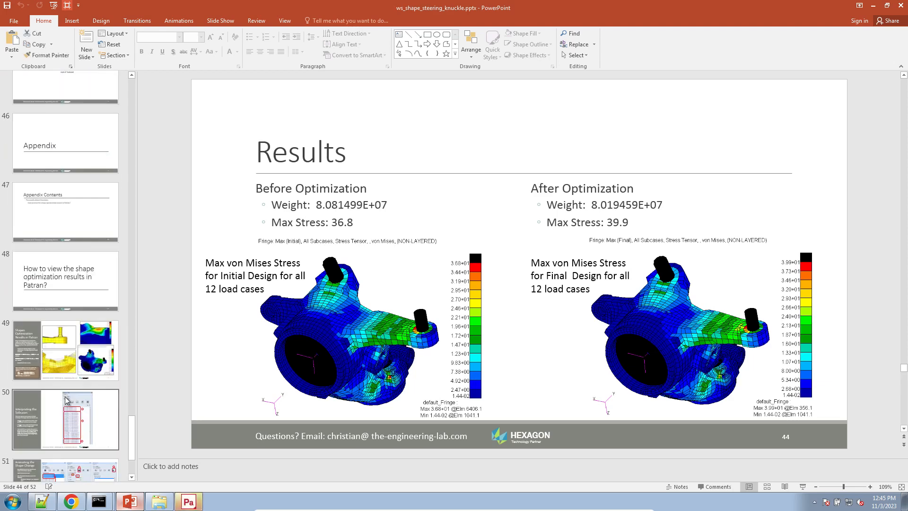
scroll(65, 400, down, 3)
click(57, 229)
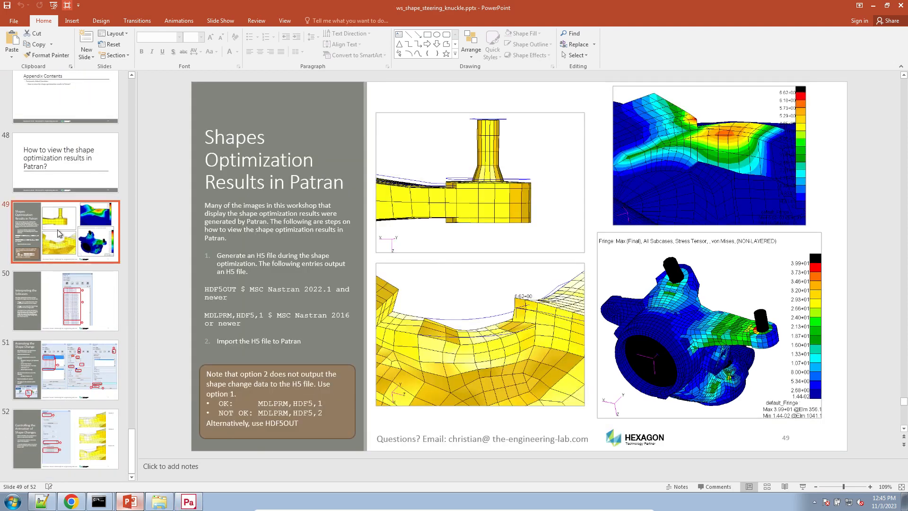
click(78, 297)
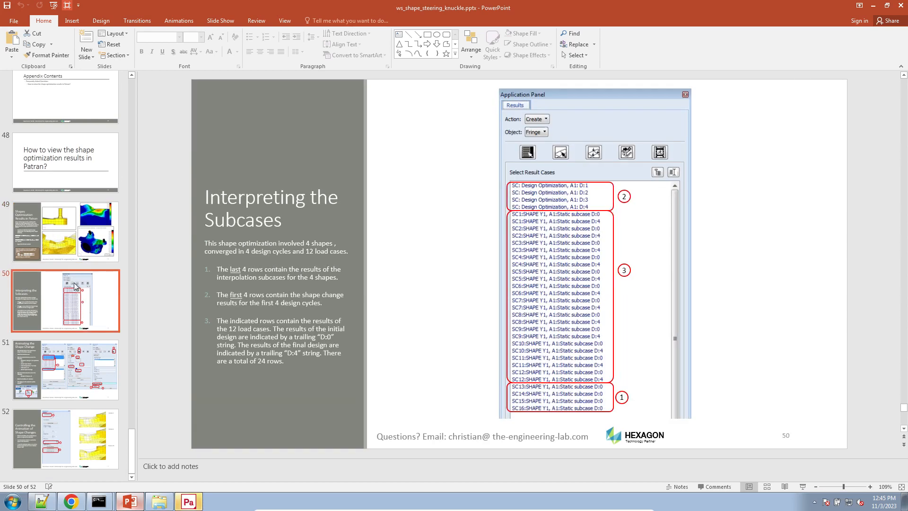
click(79, 341)
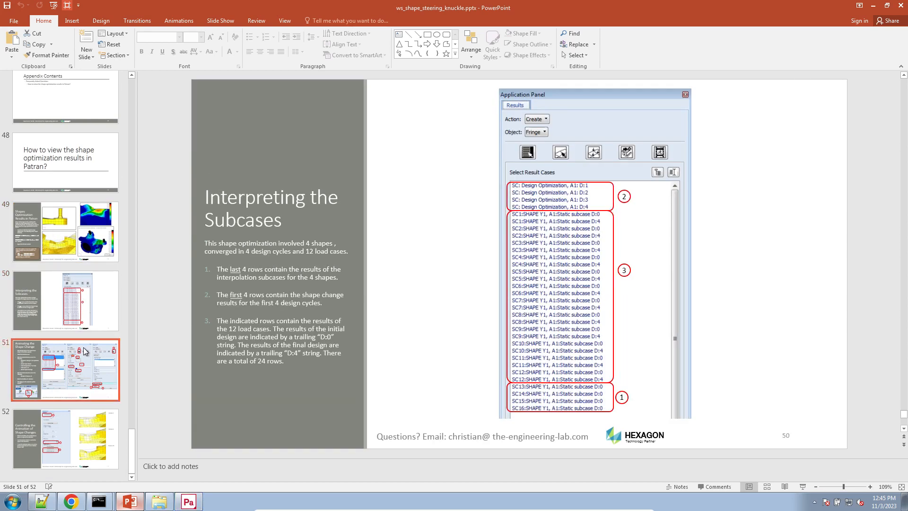
key(Down)
Switch to Patran and import the steering knuckle's MSC.Nastran input file from the Downloads folder, accepting the import summary
click(189, 502)
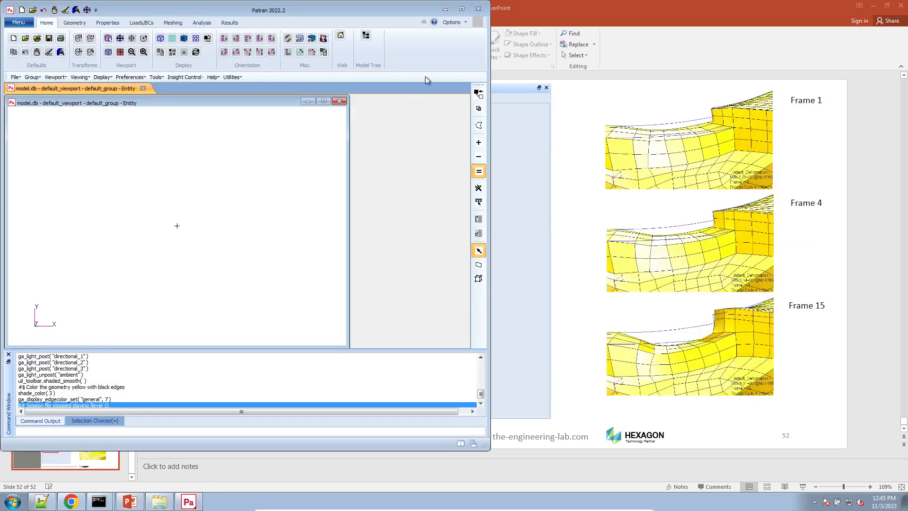
click(462, 8)
right_click(230, 179)
mouse_move(264, 240)
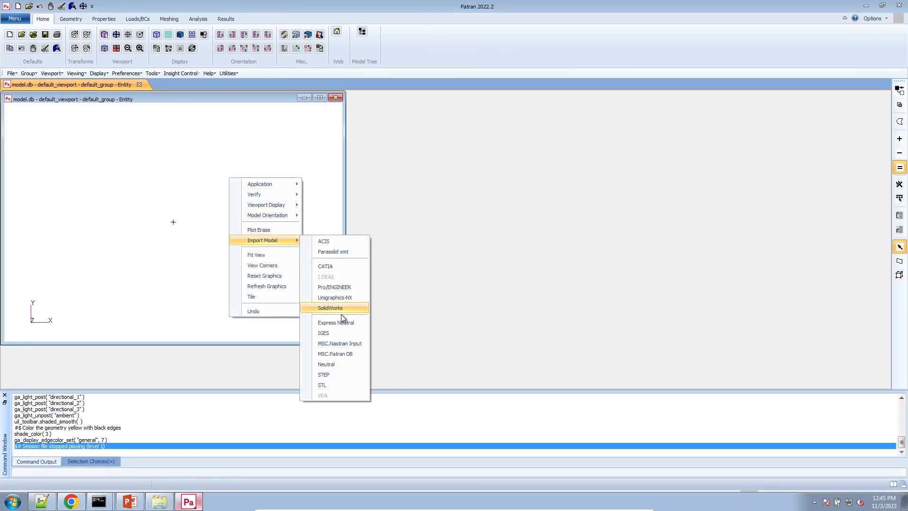
click(349, 343)
click(264, 84)
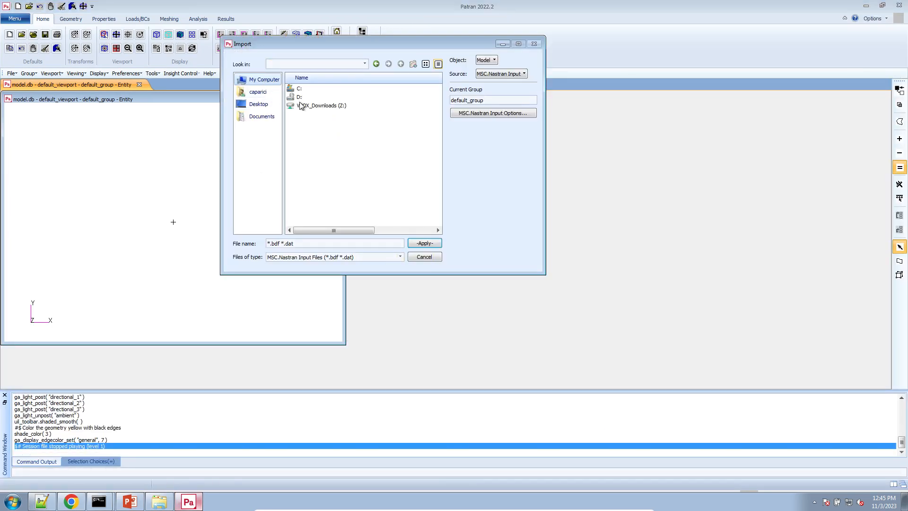
click(258, 92)
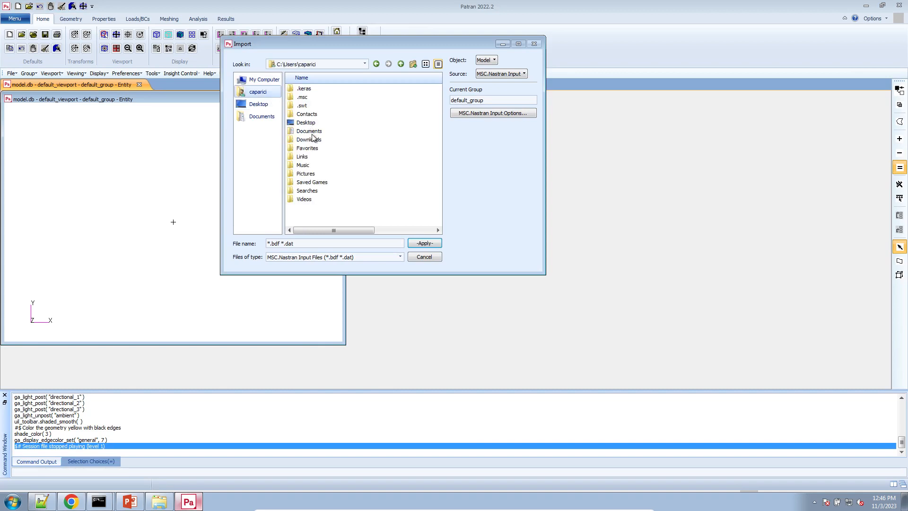
double_click(311, 134)
double_click(317, 90)
double_click(314, 98)
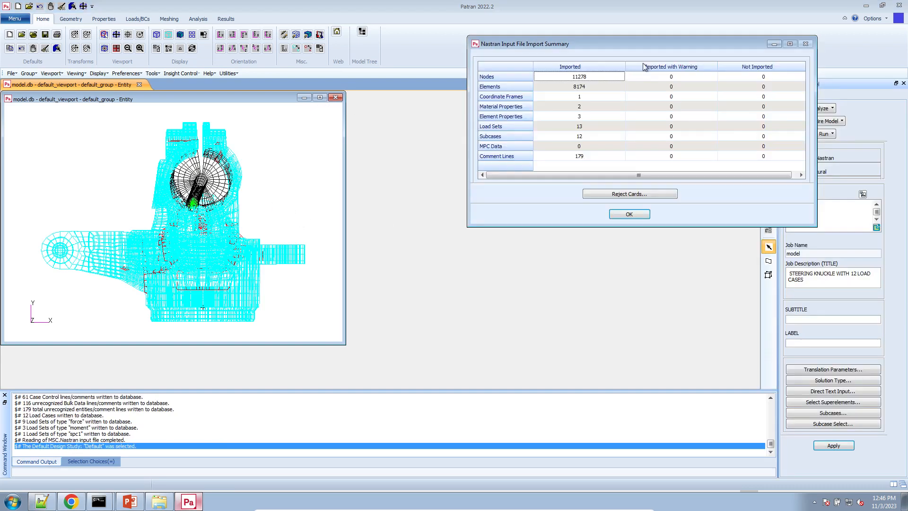
click(631, 212)
Attach the HDF5 results file model.h5 from the Nastran working directory as result entities
click(198, 19)
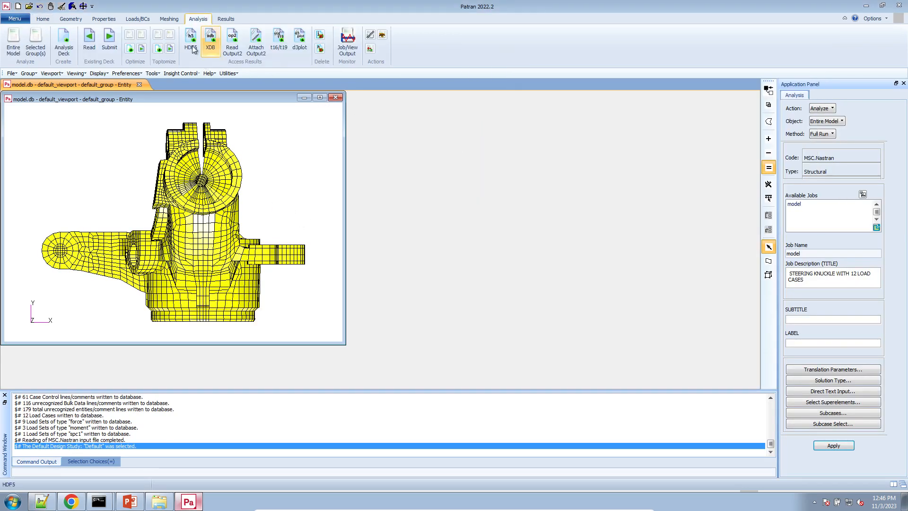
click(191, 41)
click(833, 370)
click(610, 77)
double_click(660, 103)
click(614, 88)
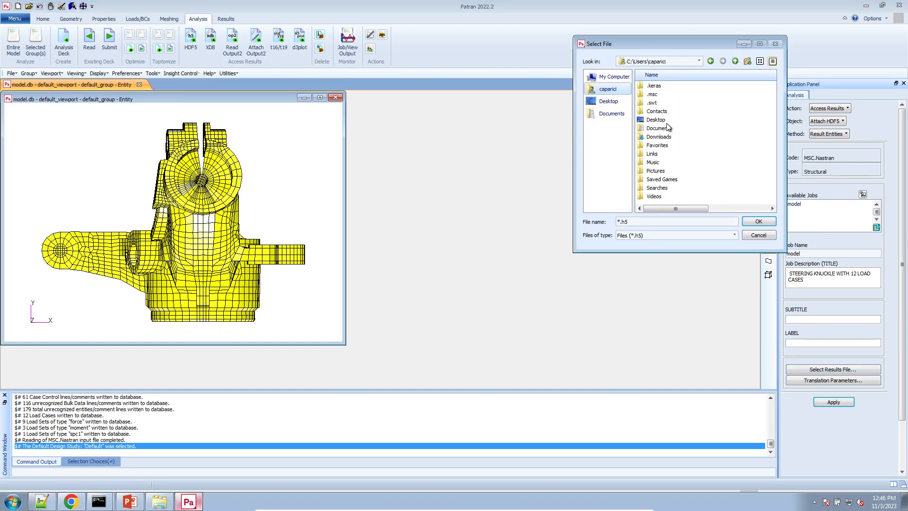
double_click(666, 134)
double_click(668, 95)
double_click(662, 113)
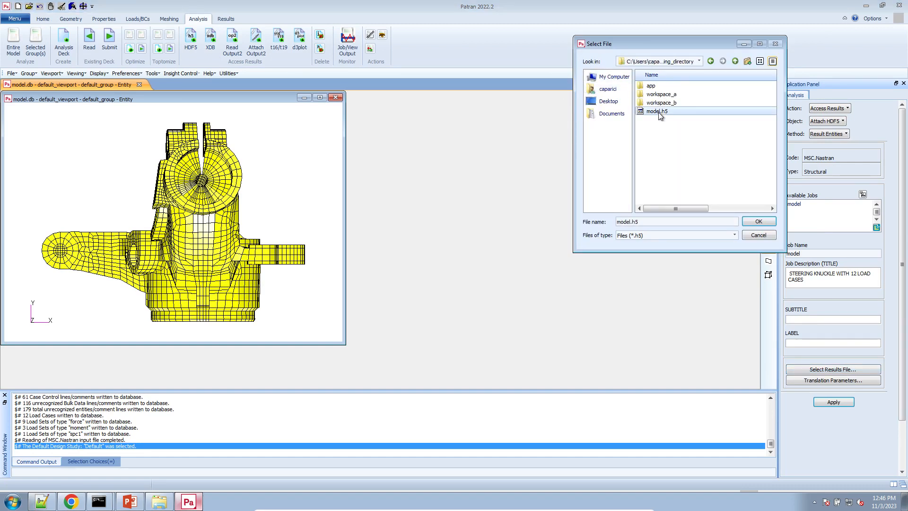
click(834, 403)
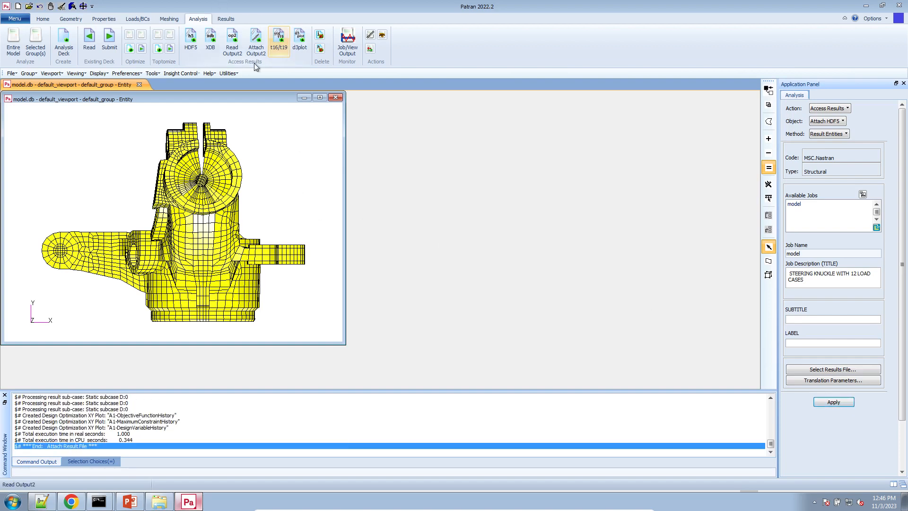
Start a deformation plot, float and enlarge the Application Panel, and select the interpolation result cases SC13 to SC16
click(225, 19)
click(73, 40)
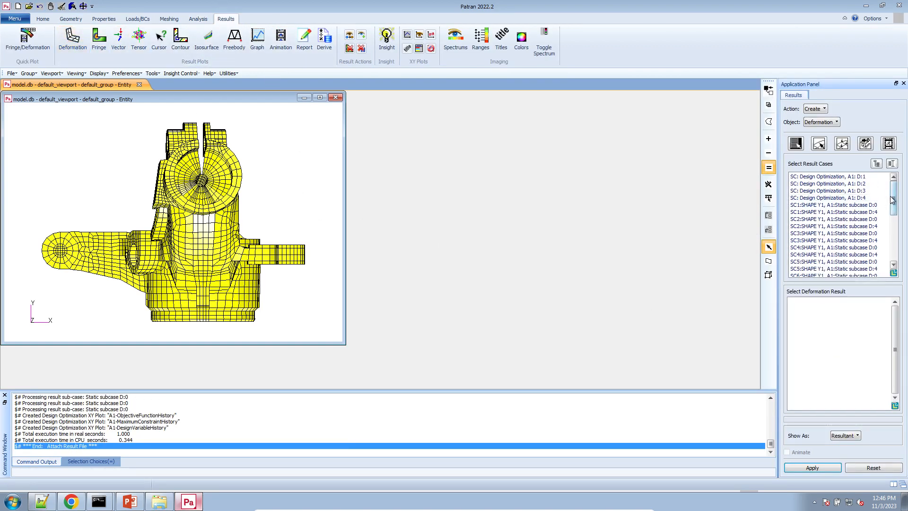
drag(831, 83, 701, 10)
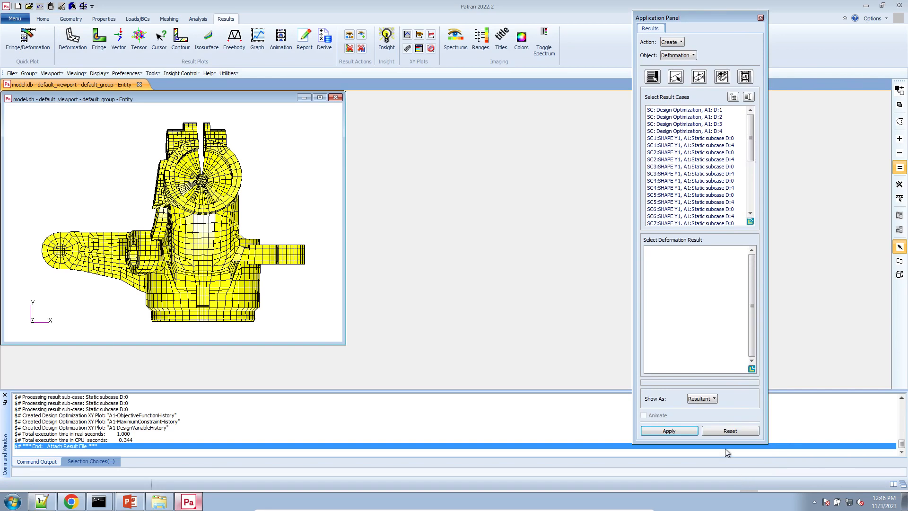
drag(725, 449, 726, 508)
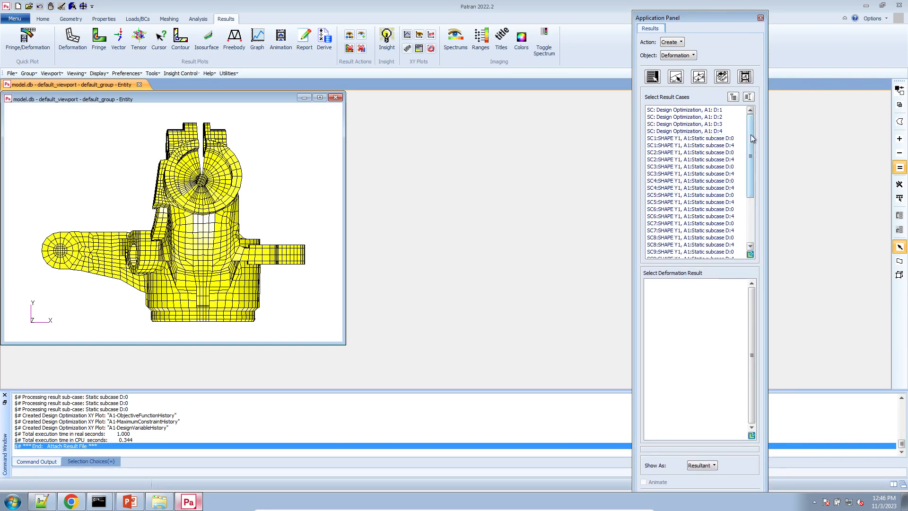
drag(753, 138, 750, 234)
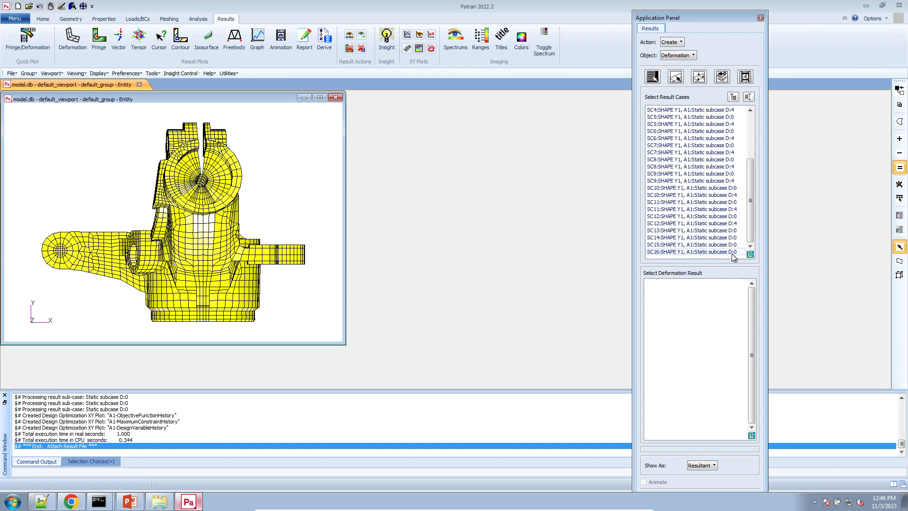
drag(732, 254, 733, 233)
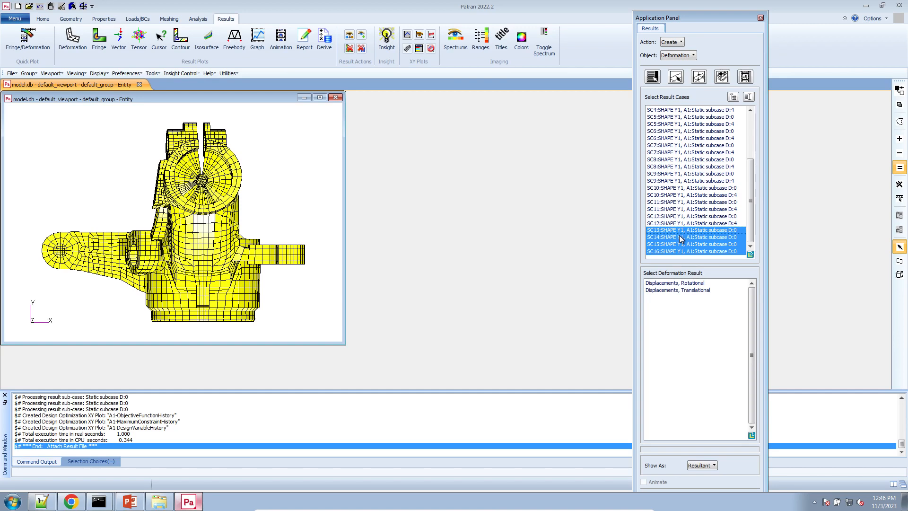
Plot the translational displacements of result case SC13 as a deformation and maximize the model viewport
click(728, 231)
click(686, 290)
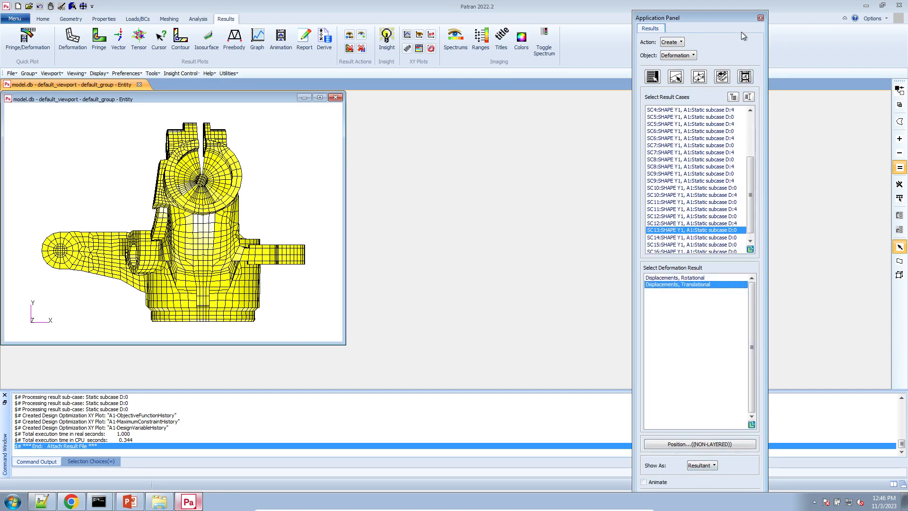
drag(743, 11, 743, 32)
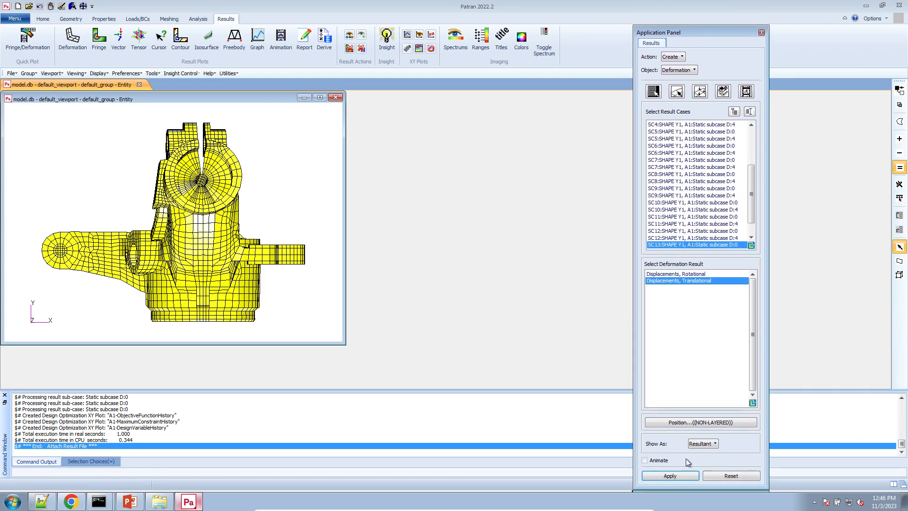
click(670, 475)
click(319, 97)
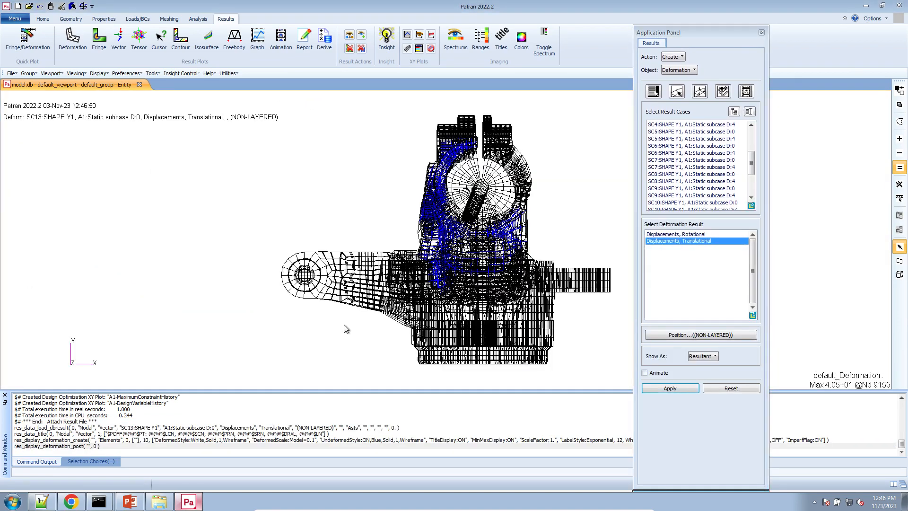
middle_drag(476, 344, 455, 313)
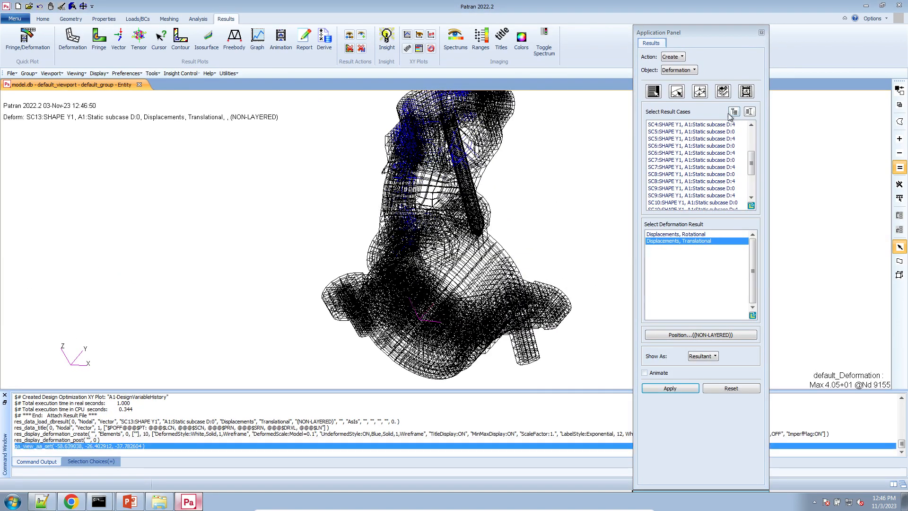
Display the deformed shape as shaded light orange and the undeformed shape as free edges, and apply the attributes
click(700, 92)
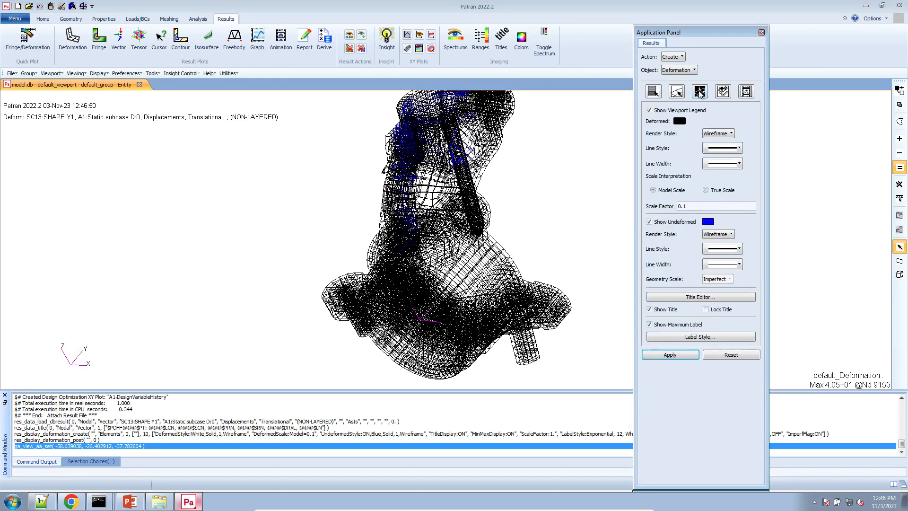
click(729, 137)
click(723, 158)
click(680, 121)
click(690, 196)
click(718, 234)
click(724, 251)
click(696, 355)
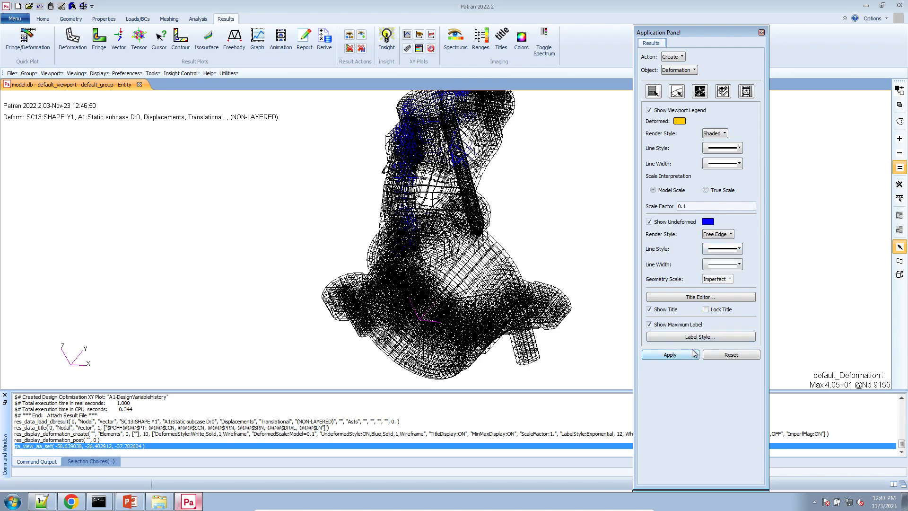
Inspect the deformed region up close and replot the deformation with a scale factor of -0.1
middle_drag(429, 327, 452, 274)
scroll(453, 274, up, 8)
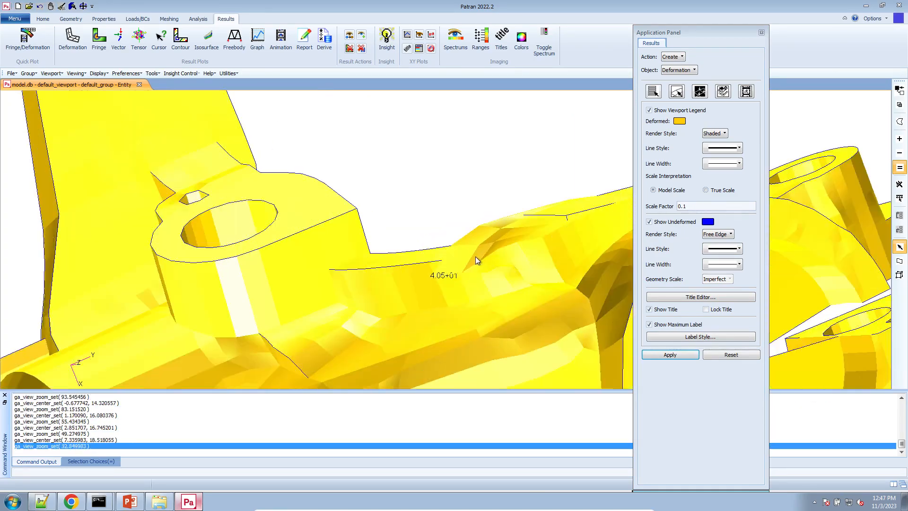
scroll(473, 273, down, 10)
scroll(570, 284, up, 1)
scroll(569, 284, up, 12)
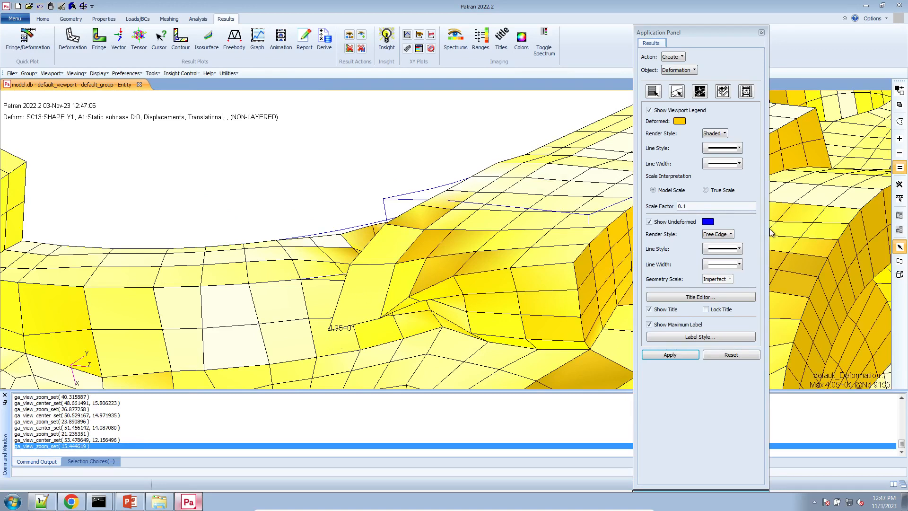
click(680, 208)
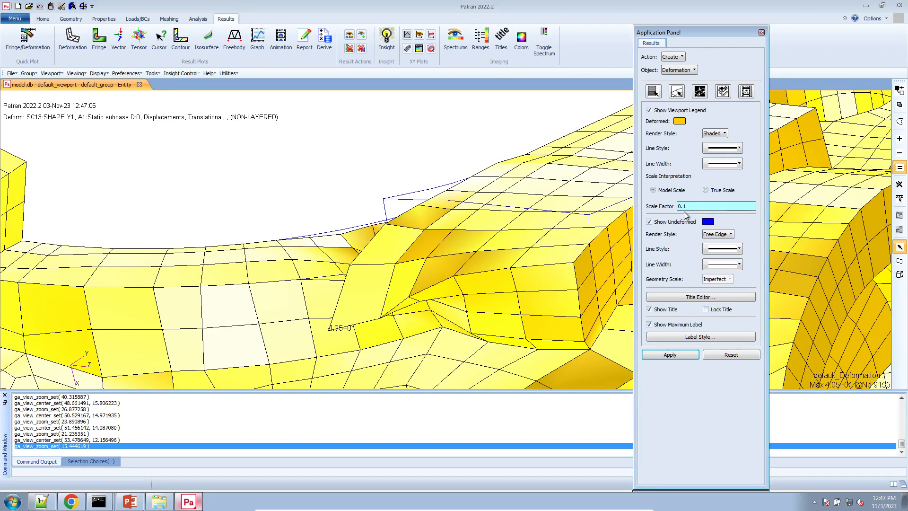
click(670, 355)
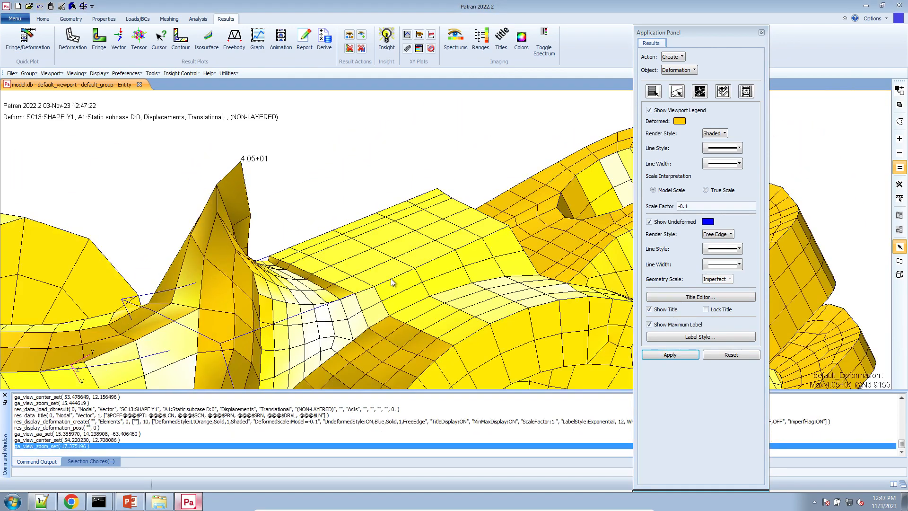
Plot the translational displacements of result case SC14 as a deformation and inspect the deformed region up close
scroll(517, 207, up, 5)
click(653, 92)
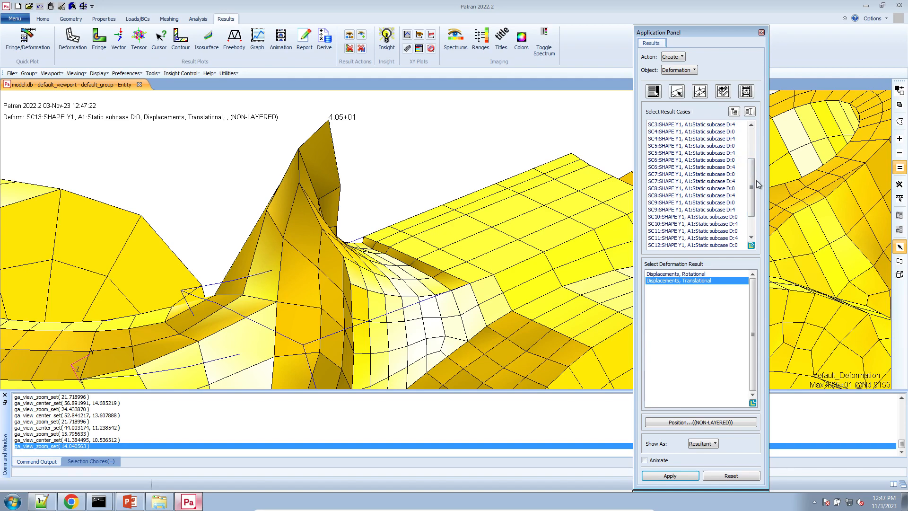
drag(751, 188, 751, 204)
click(741, 224)
click(692, 231)
click(670, 475)
scroll(273, 239, down, 8)
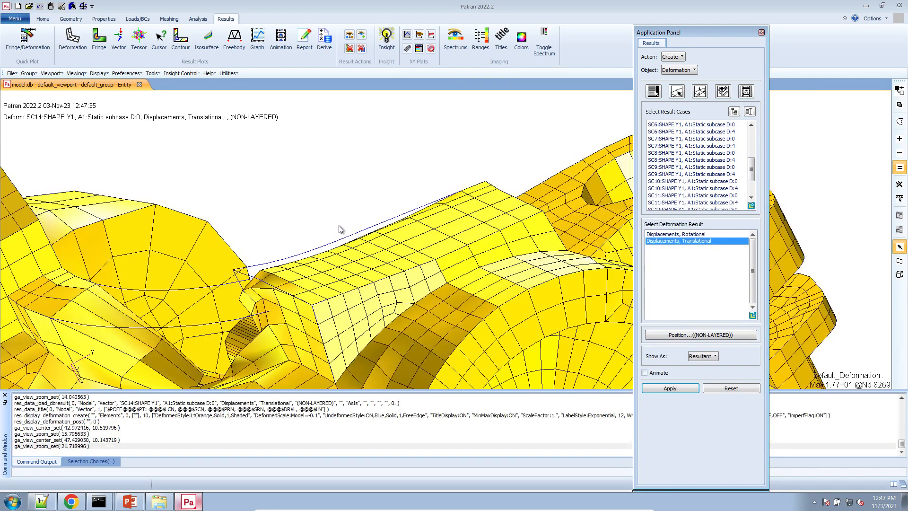
scroll(265, 310, up, 10)
middle_drag(272, 331, 272, 330)
scroll(271, 330, down, 4)
middle_drag(432, 317, 425, 310)
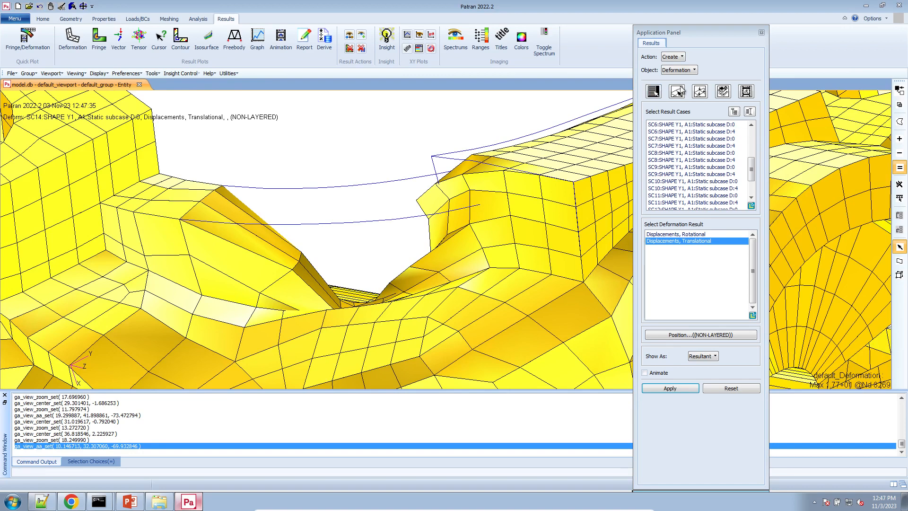
Try the SC14 deformation at true scale with a scale factor of 1.0, and return to model scale
click(700, 91)
click(726, 194)
click(682, 357)
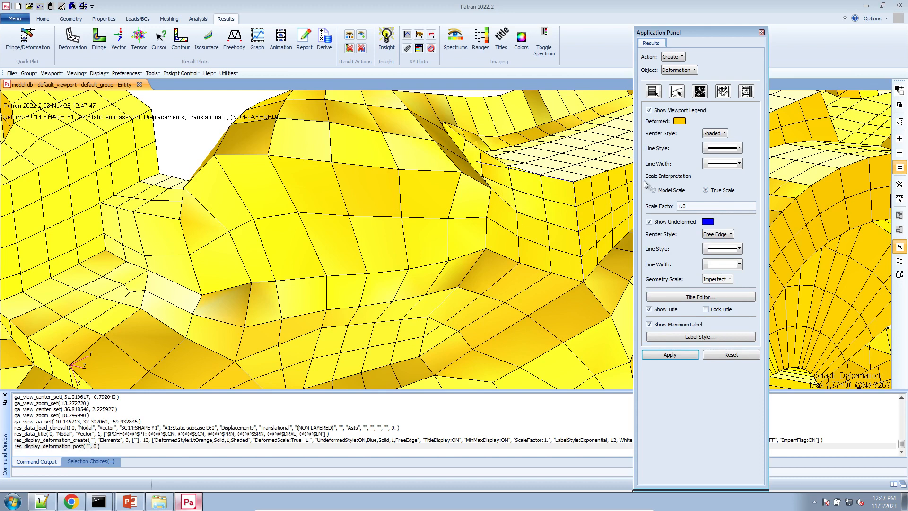
click(653, 190)
click(670, 355)
Set the deformation scale factor to -0.05 and replot the SC14 deformation
click(688, 206)
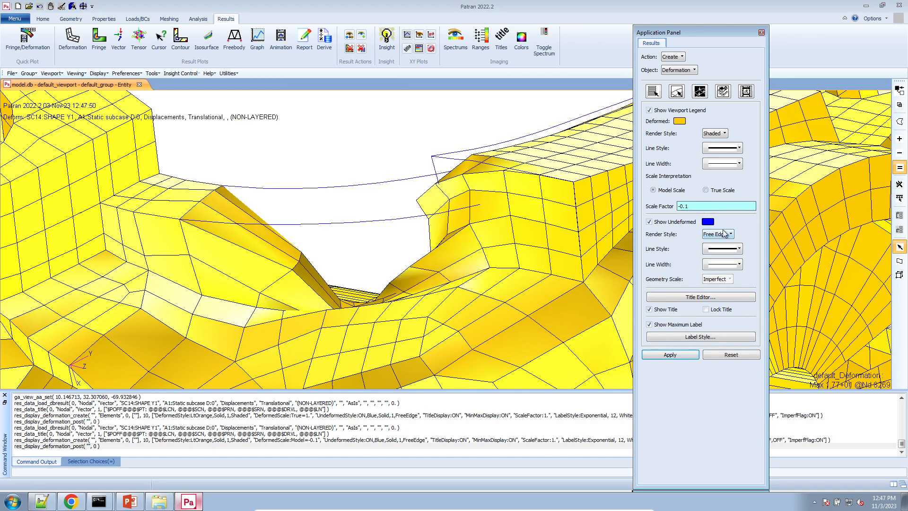
key(Return)
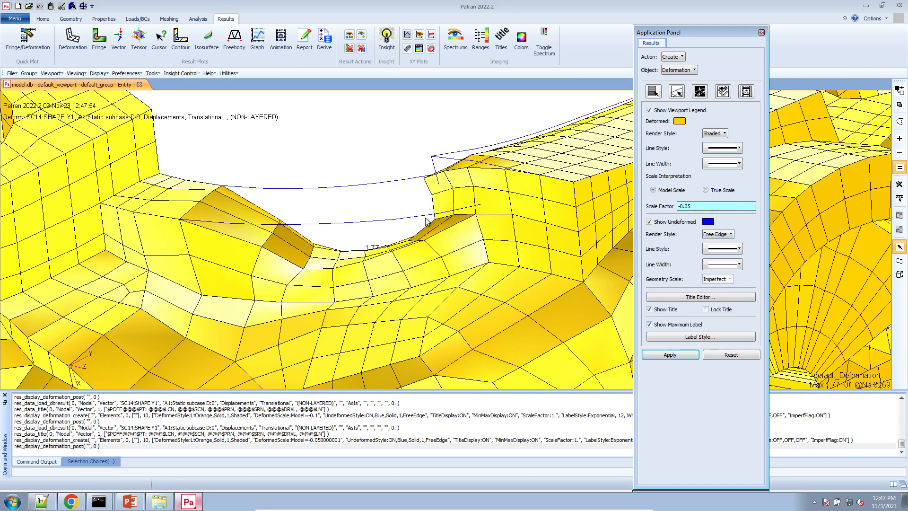
middle_drag(392, 224, 281, 229)
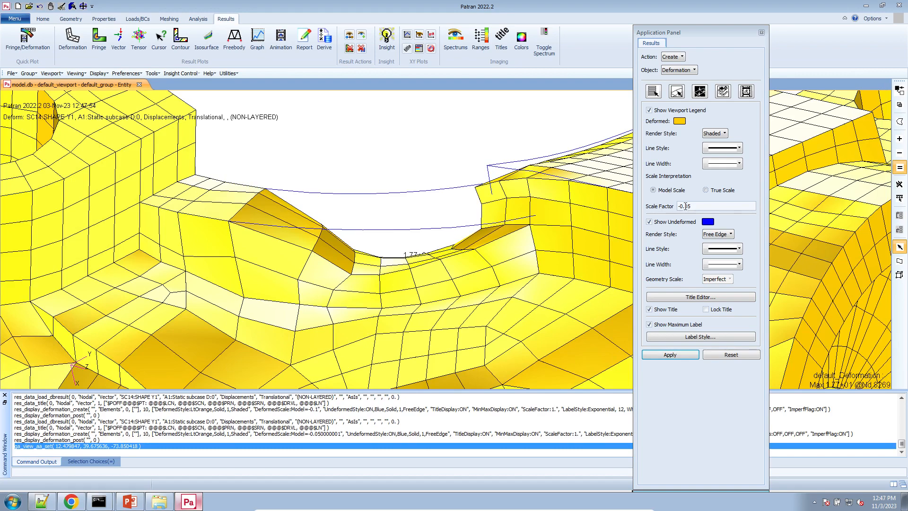
scroll(416, 249, down, 6)
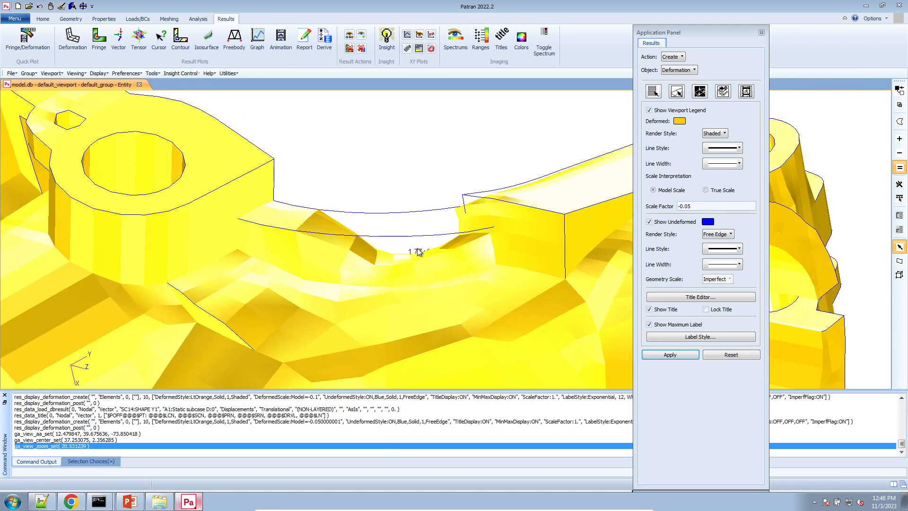
Plot the translational displacements of result case SC15 and inspect the deformed arm and its pin
click(653, 92)
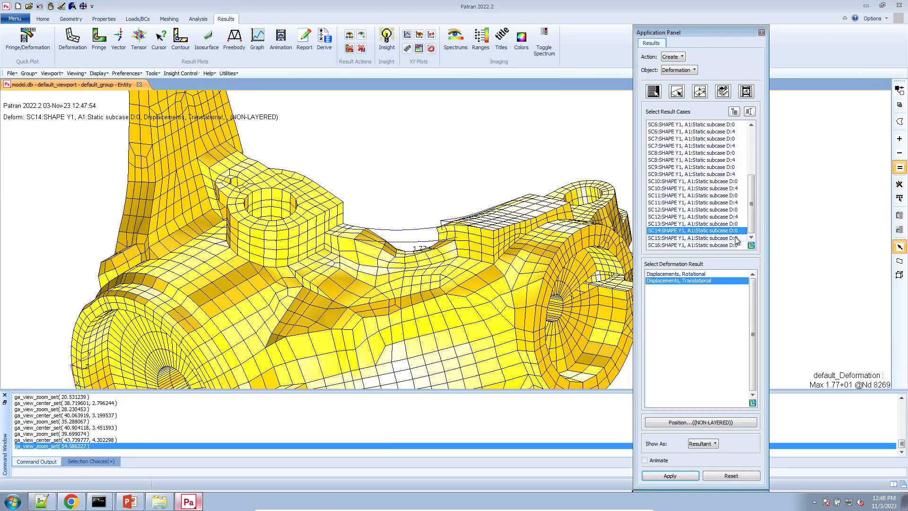
click(736, 237)
click(694, 477)
scroll(303, 238, down, 7)
middle_drag(303, 238, 365, 224)
scroll(402, 257, down, 2)
scroll(405, 238, up, 15)
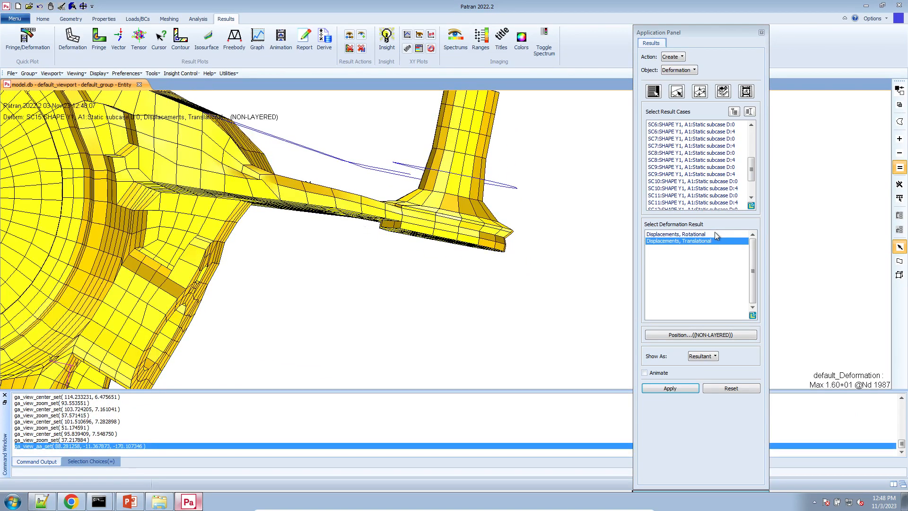
Plot the translational displacements of result case SC16 and inspect the pin at the end of the arm
scroll(729, 204, down, 2)
click(736, 202)
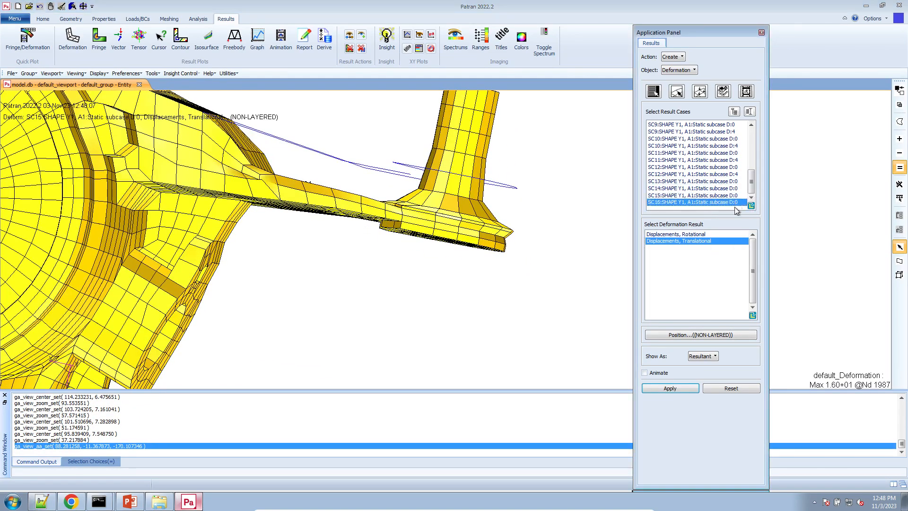
click(670, 389)
scroll(425, 229, down, 3)
scroll(508, 176, up, 2)
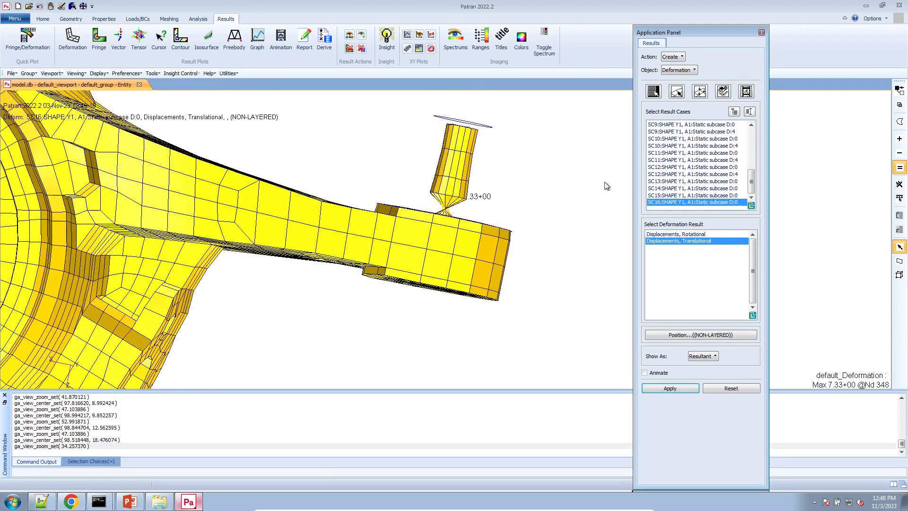
Replot the translational displacements of result case SC15 and select result cases SC13 to SC16
drag(737, 182, 737, 204)
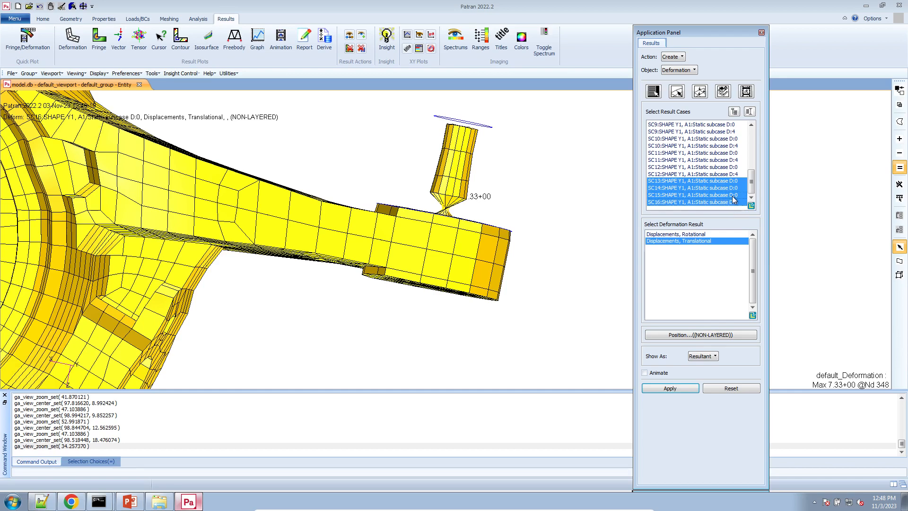
click(696, 391)
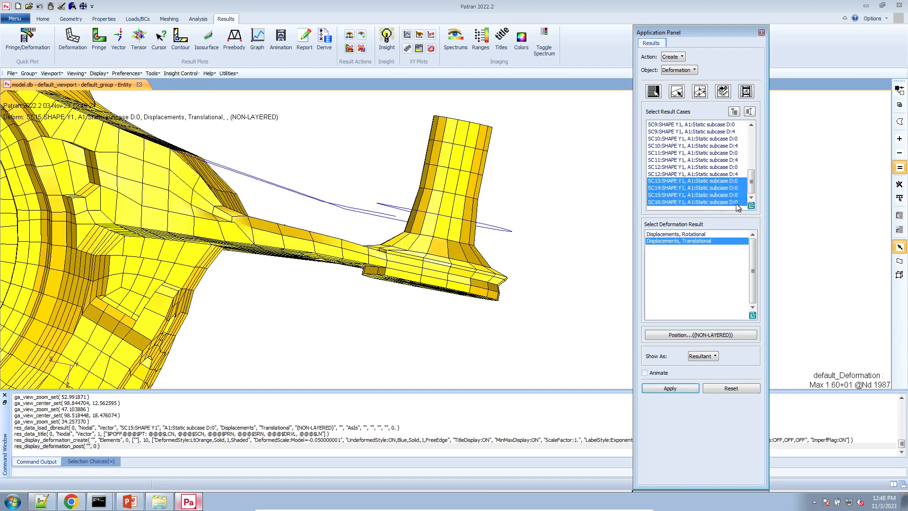
middle_drag(449, 195, 444, 208)
scroll(446, 208, down, 4)
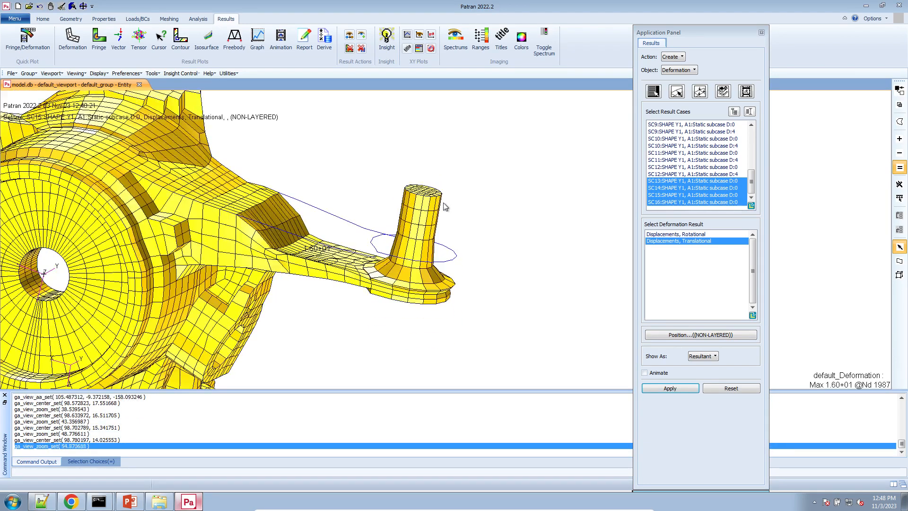
Select the Design Optimization result cases D:1 to D:4 and check the Design Variables chart on the browser's optimization results page
drag(752, 191, 736, 148)
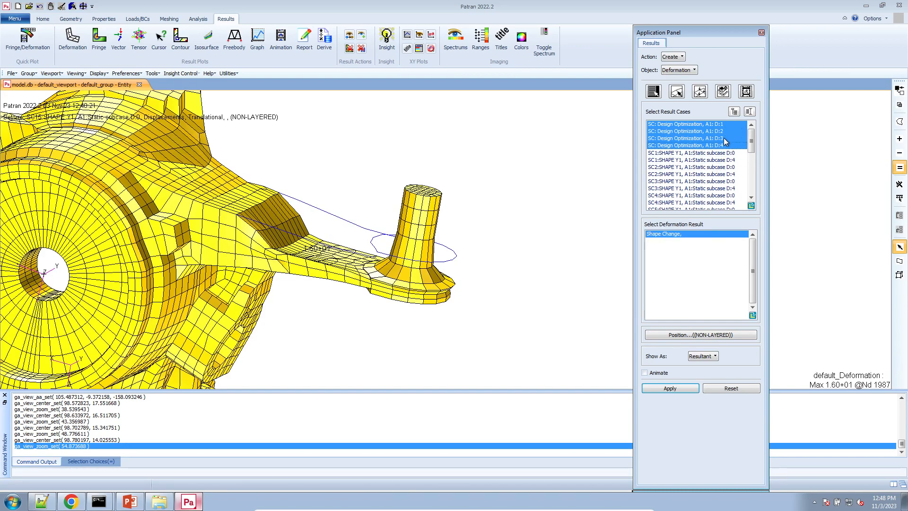
click(71, 501)
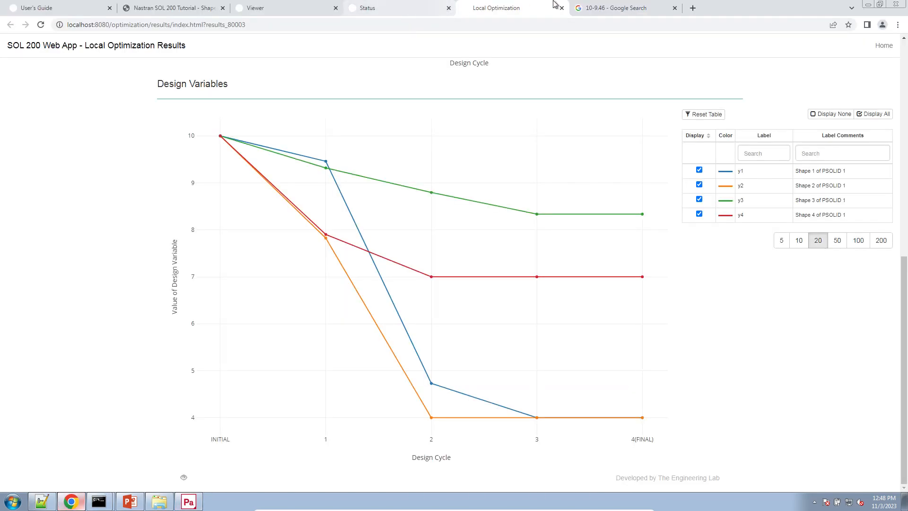
mouse_move(644, 351)
click(188, 501)
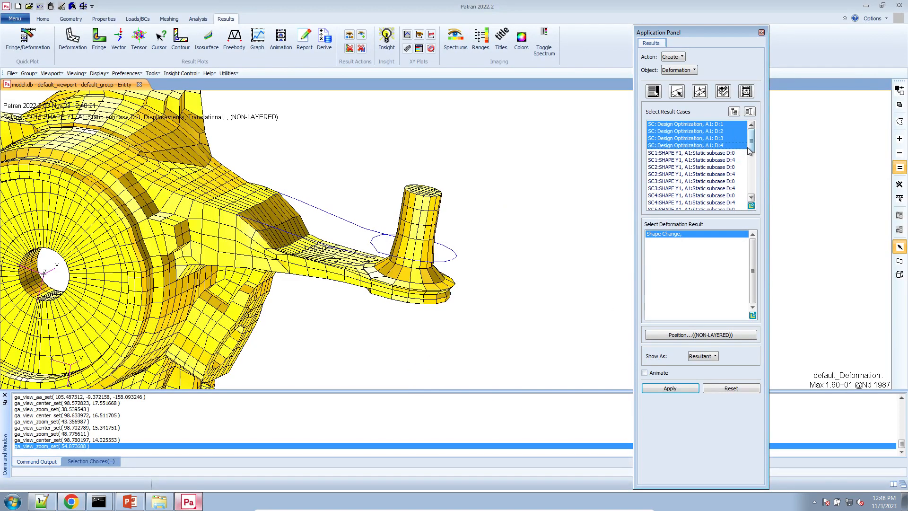
Plot the shape change of Design Optimization case D:1 at true scale with a scale factor of 1.0
click(727, 124)
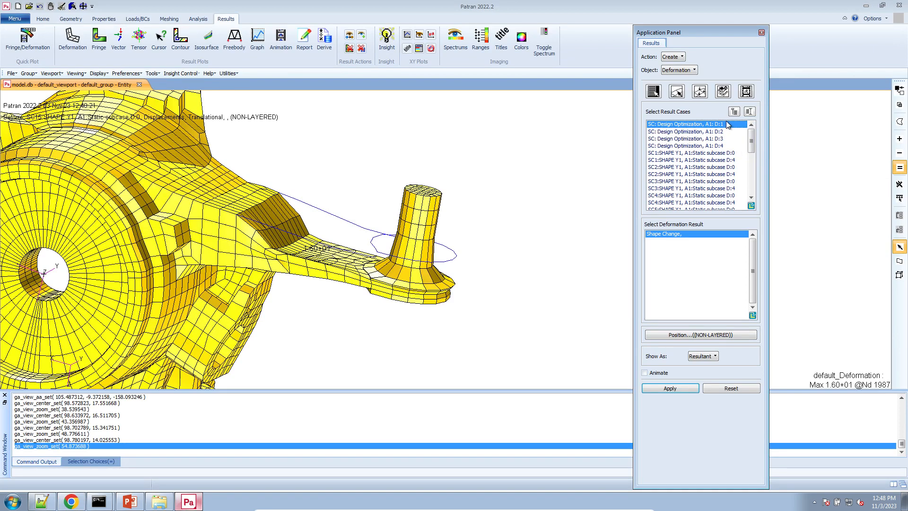
click(647, 389)
click(704, 96)
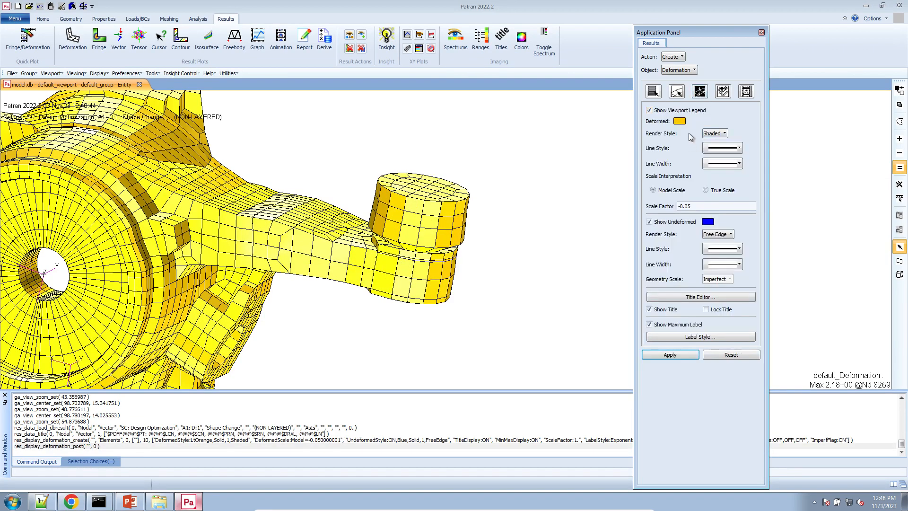
click(705, 190)
click(686, 355)
scroll(401, 275, up, 2)
scroll(401, 275, up, 3)
scroll(409, 246, up, 3)
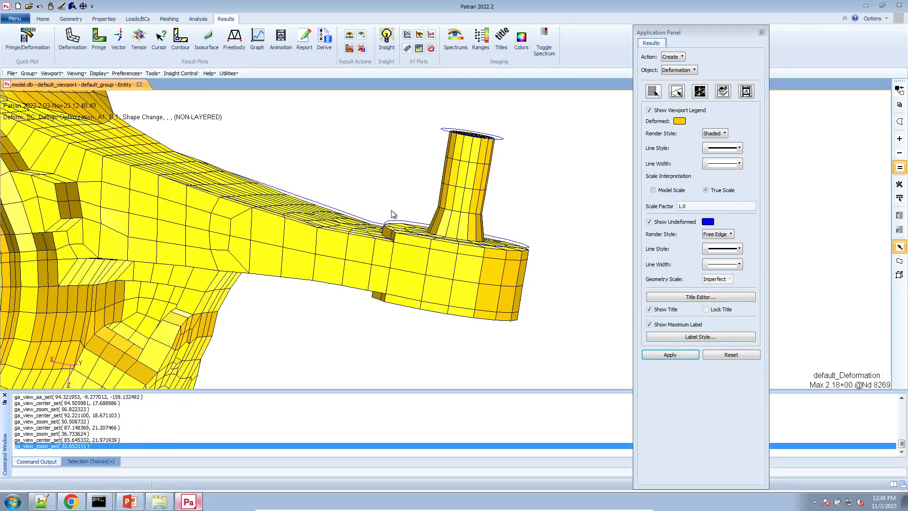
Plot the shape change of Design Optimization case D:2, followed by case D:3
click(653, 93)
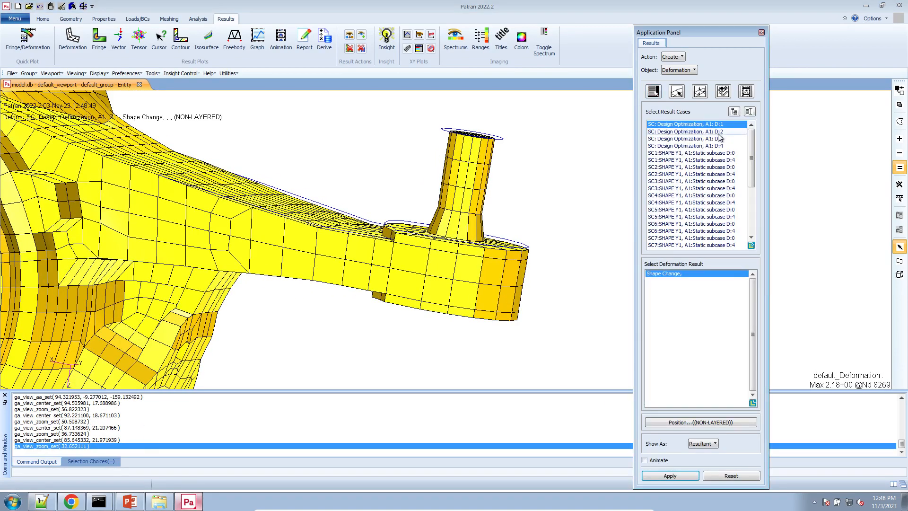
click(687, 474)
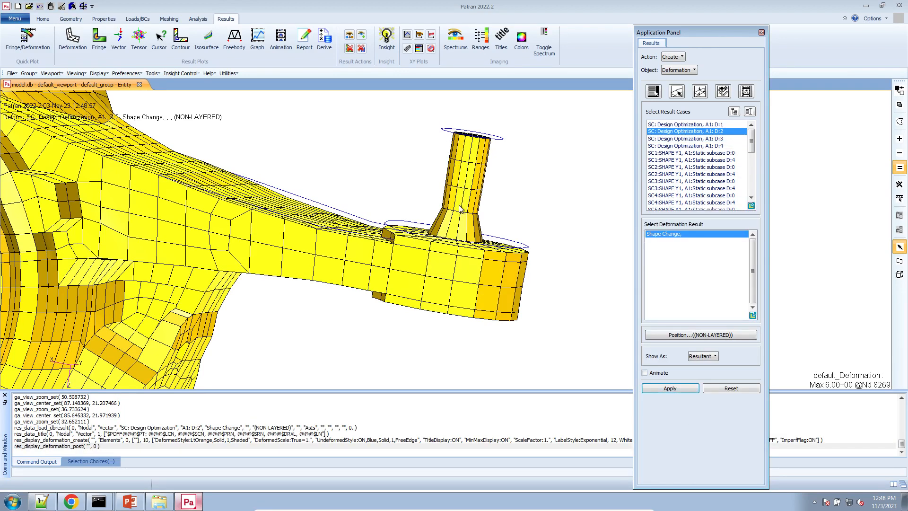
click(682, 139)
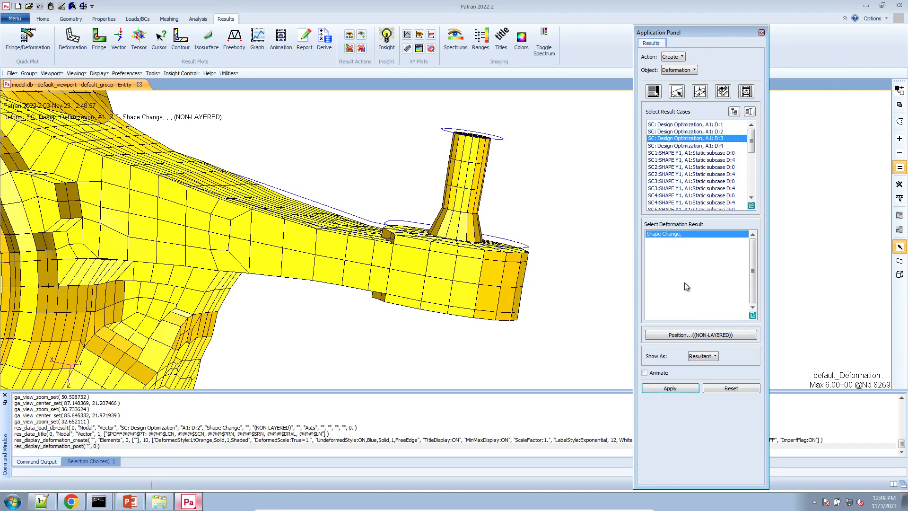
click(684, 387)
Plot the shape change of Design Optimization case D:4 and inspect the arm and the recessed region up close
click(710, 145)
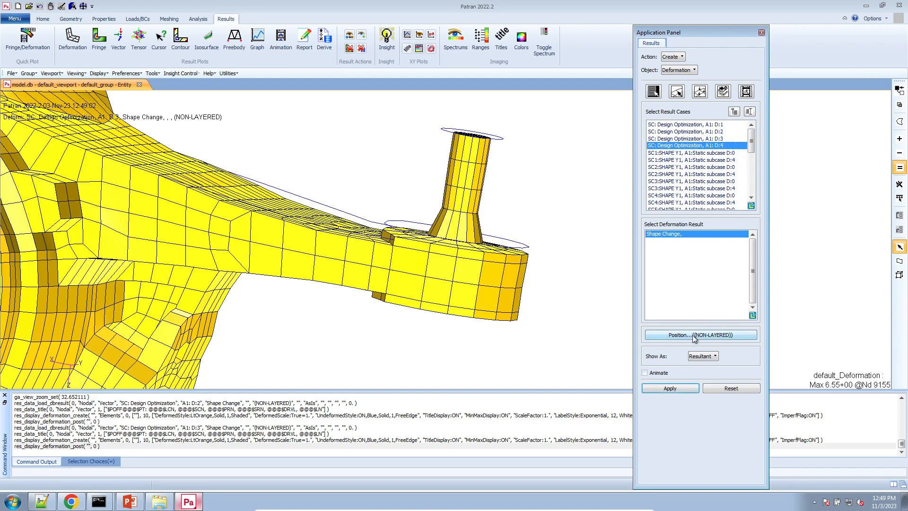
scroll(538, 223, down, 5)
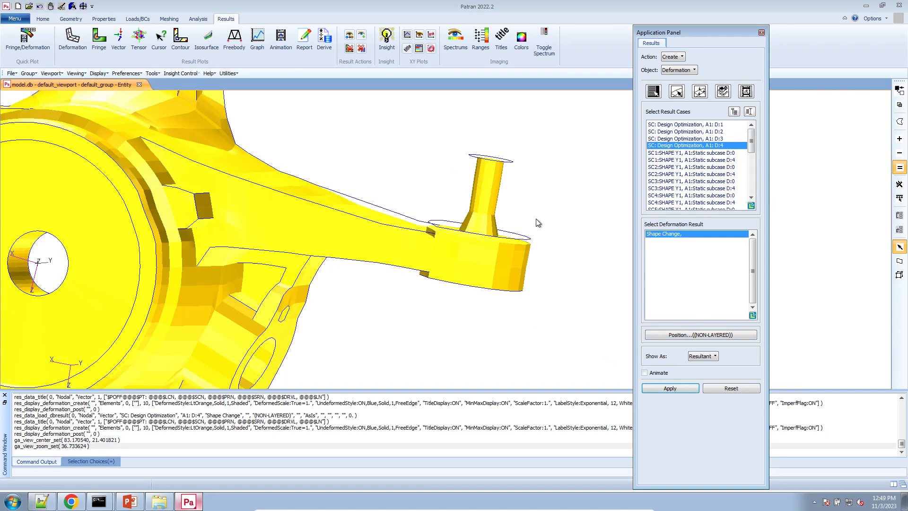
mouse_move(490, 251)
middle_down()
mouse_move(424, 304)
mouse_move(418, 328)
mouse_move(430, 336)
mouse_move(413, 352)
mouse_move(406, 301)
mouse_move(405, 310)
middle_up()
scroll(243, 232, down, 2)
scroll(243, 232, up, 4)
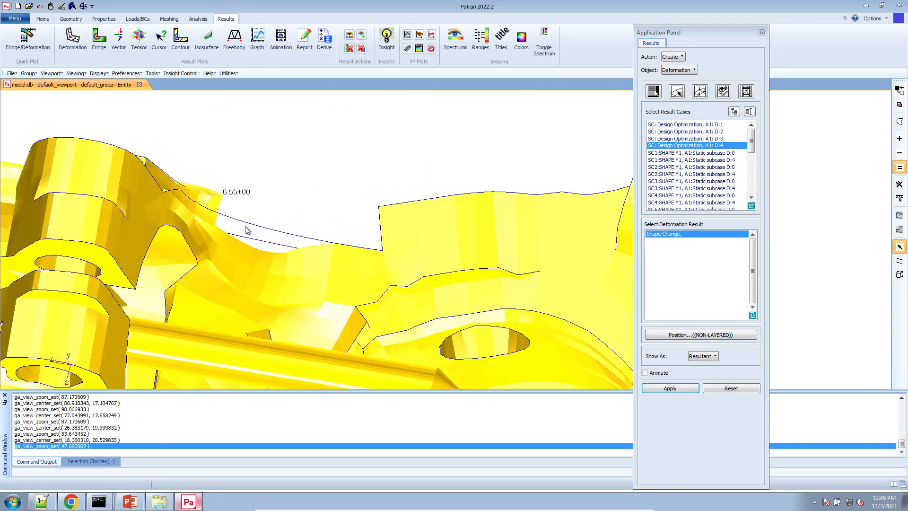
middle_drag(321, 233, 297, 240)
scroll(383, 234, down, 3)
scroll(475, 281, up, 10)
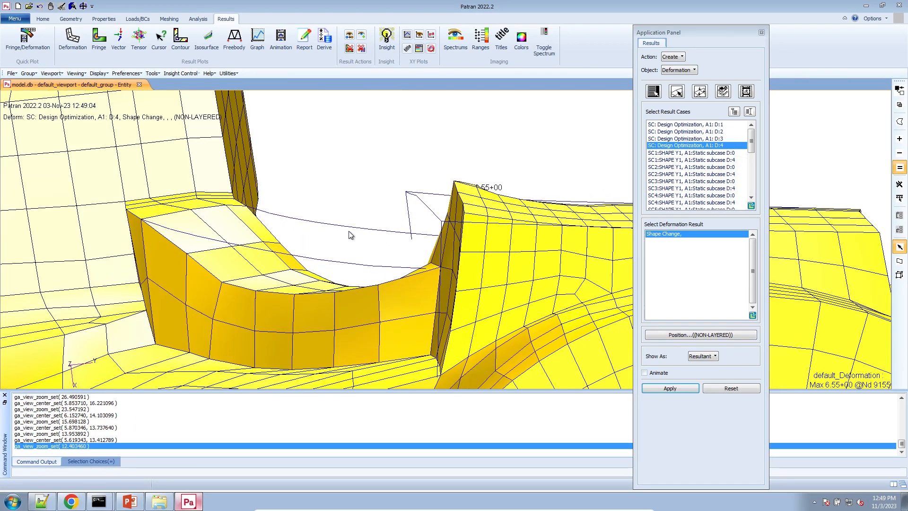
scroll(350, 235, down, 2)
scroll(337, 213, up, 3)
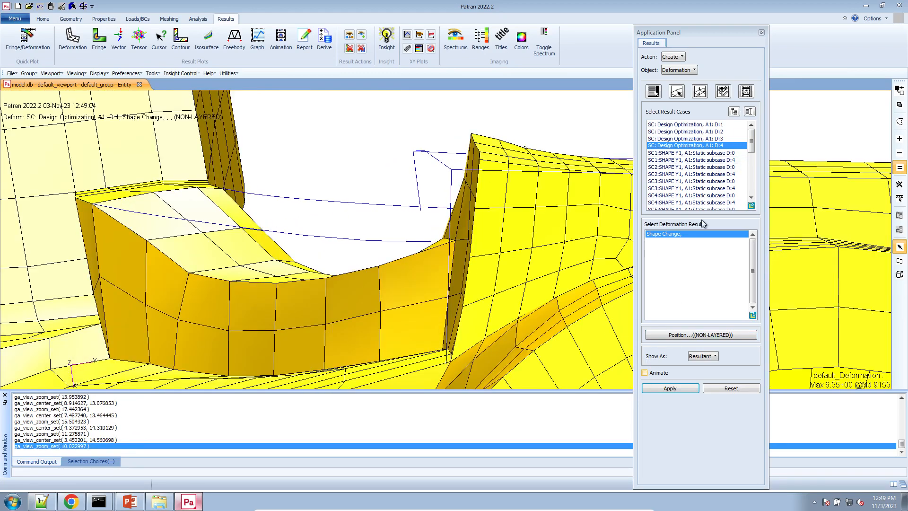
Animate the shape change over Design Optimization cases D:1 to D:4, and pause it to step through the frames
drag(722, 126, 719, 147)
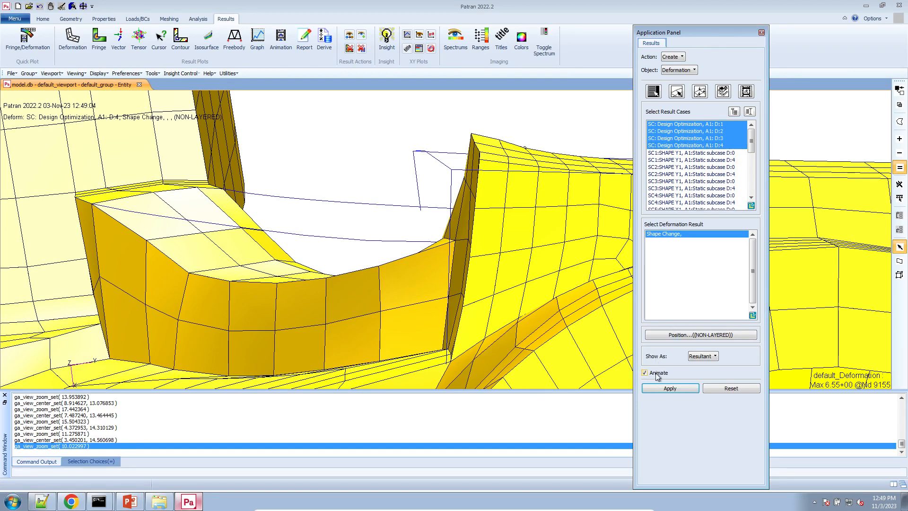
click(665, 389)
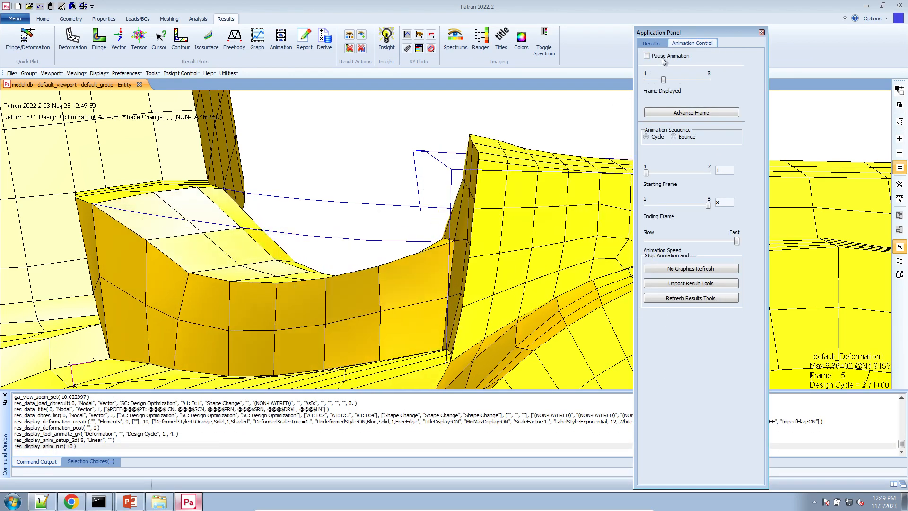
click(646, 56)
mouse_move(656, 83)
mouse_down()
mouse_move(699, 81)
mouse_move(648, 81)
mouse_move(664, 89)
mouse_move(690, 79)
mouse_move(656, 91)
mouse_up()
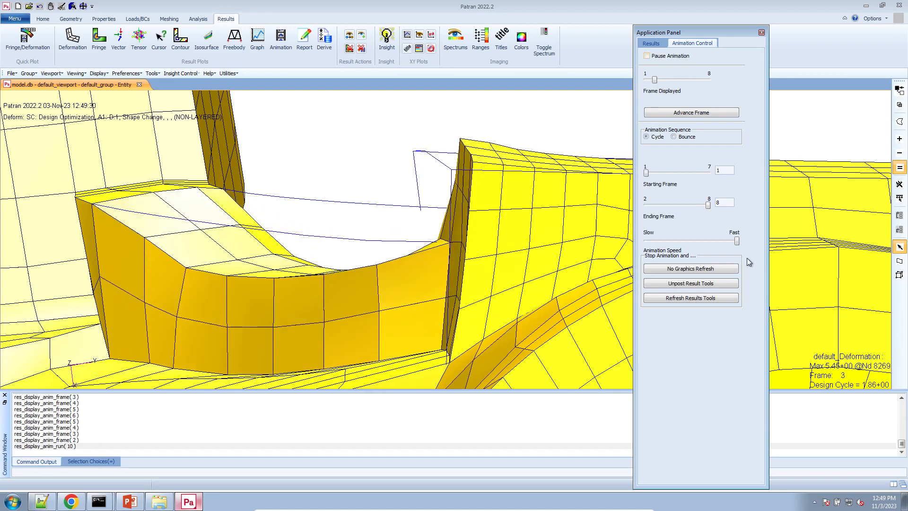
Set the number of animation frames to 40 and regenerate the shape change animation
click(655, 44)
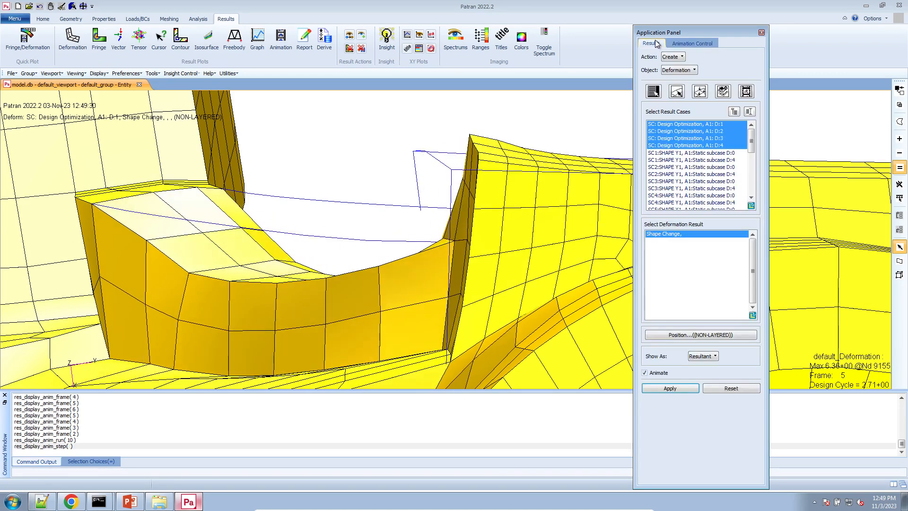
click(747, 94)
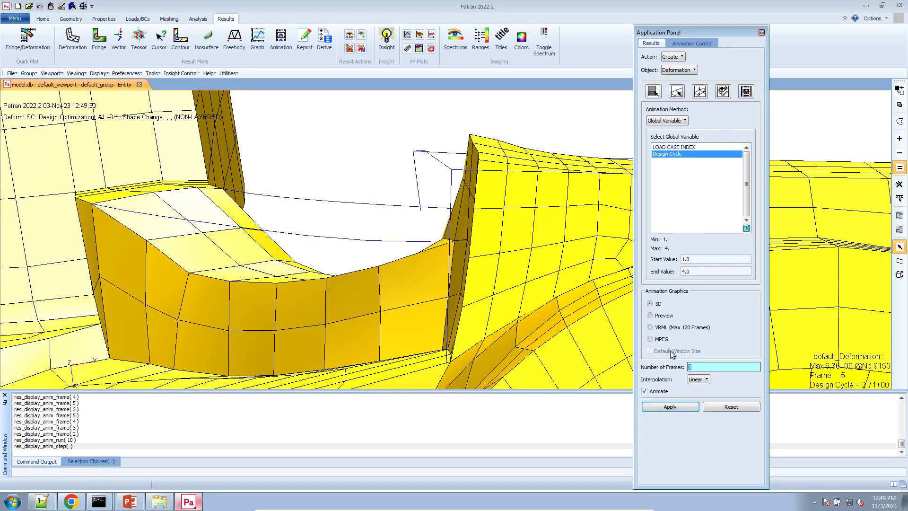
text(40)
key(Tab)
click(671, 406)
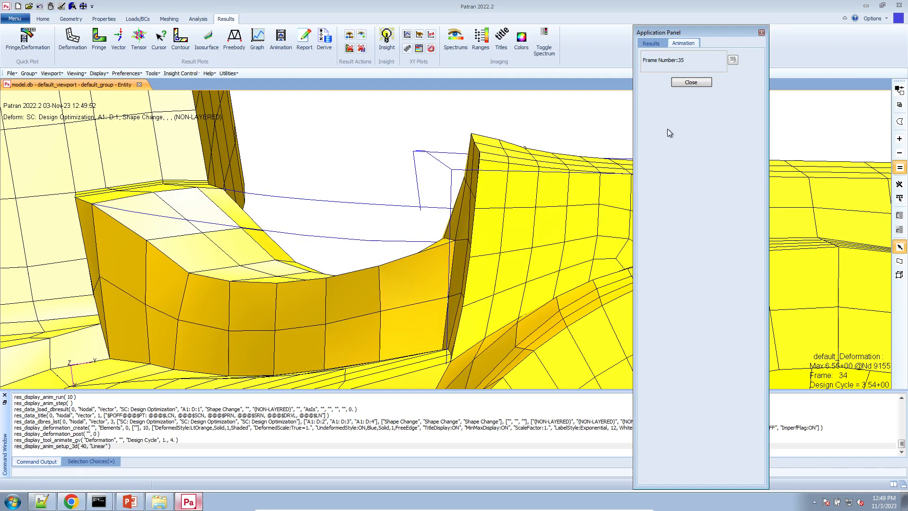
Play the 40-frame shape change animation, try a slower animation speed, and return it to the fastest setting
click(691, 81)
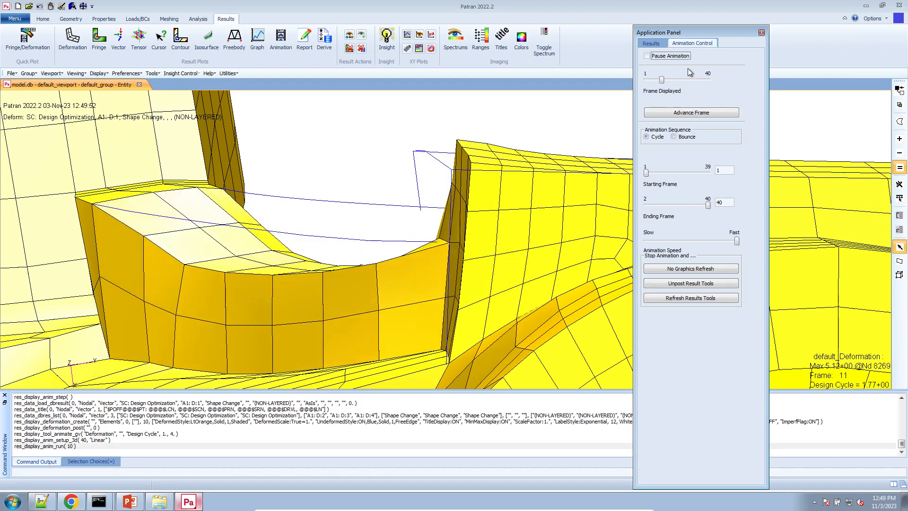
drag(737, 241, 708, 242)
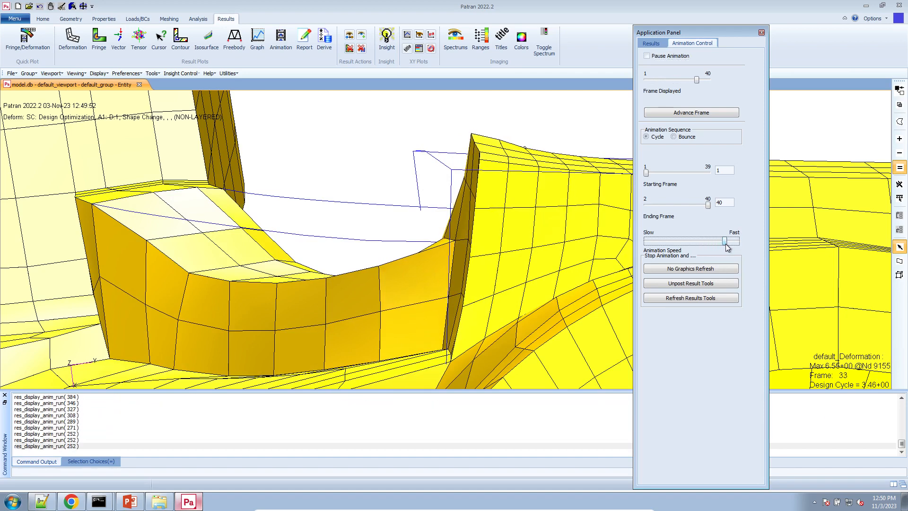
drag(744, 243, 743, 243)
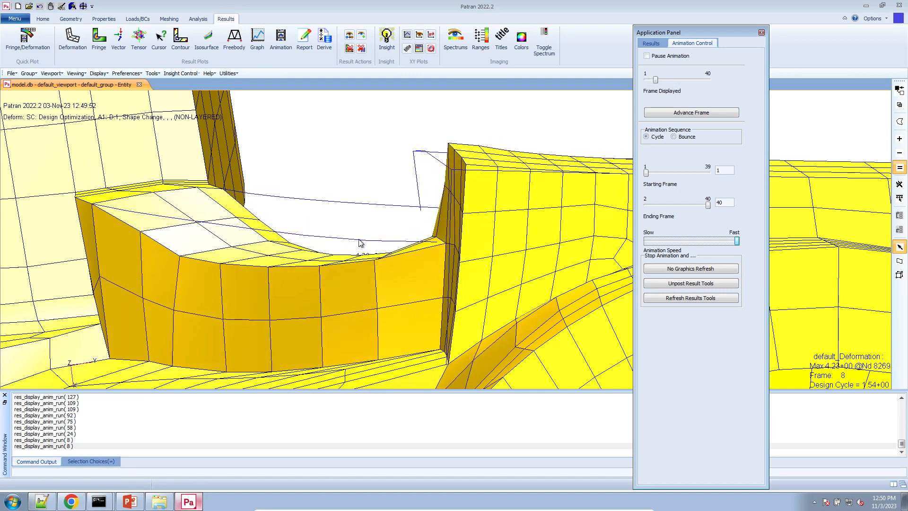
Examine the animated shape change on the whole knuckle and around the recessed region from the opposite side
mouse_move(344, 256)
middle_down()
mouse_move(368, 248)
mouse_move(355, 247)
middle_up()
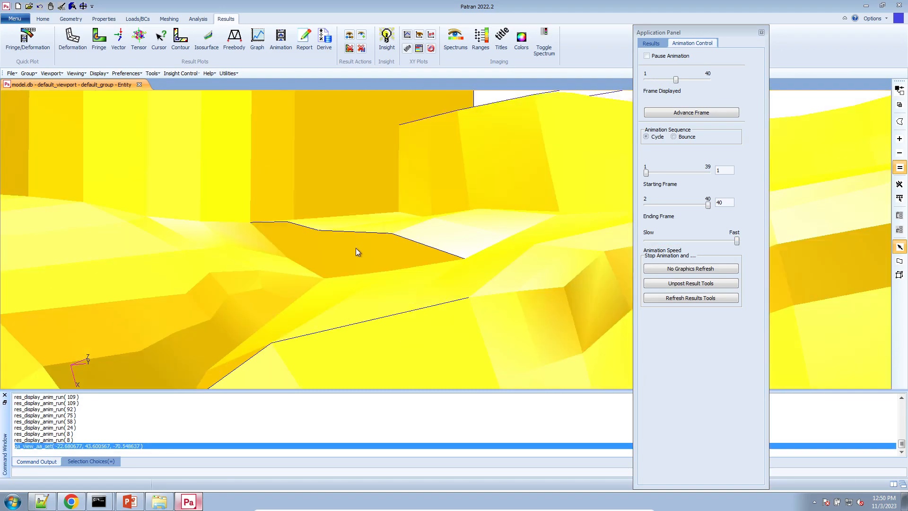
scroll(356, 248, down, 3)
scroll(353, 243, down, 4)
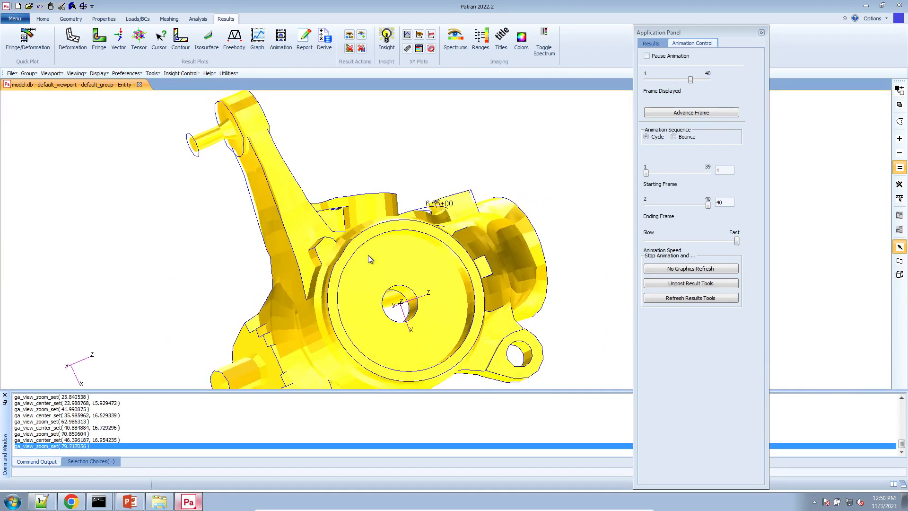
scroll(326, 260, down, 1)
scroll(284, 239, up, 4)
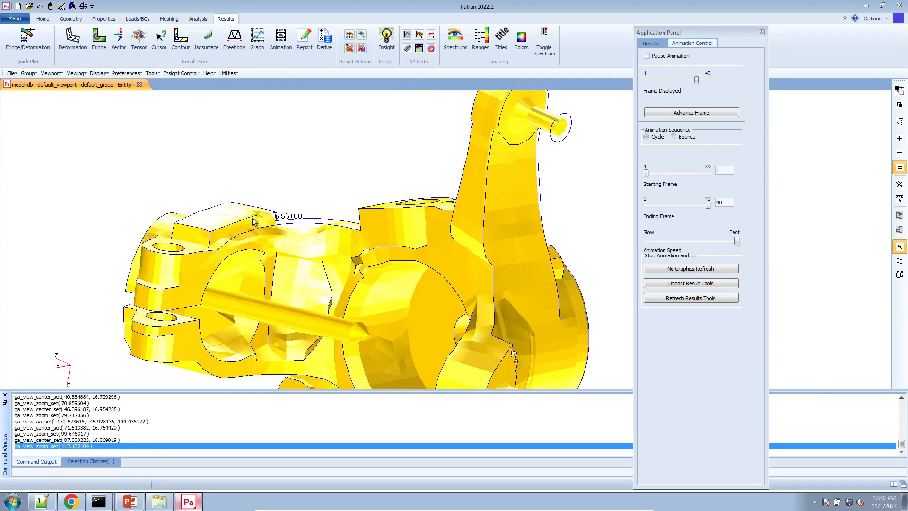
scroll(280, 238, up, 4)
middle_drag(280, 238, 289, 237)
scroll(408, 215, down, 2)
scroll(408, 215, down, 1)
scroll(404, 220, up, 3)
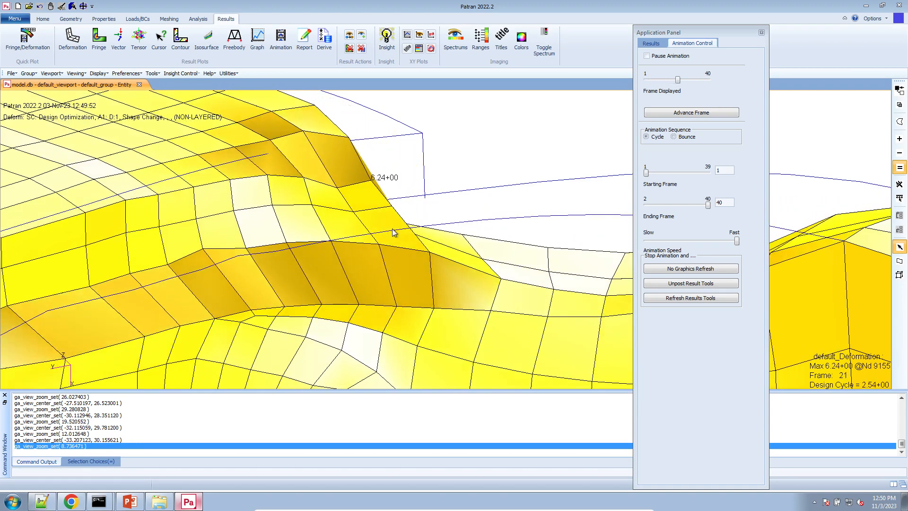
Examine the raised edge beside the recess in side view and up close while the animation plays
middle_drag(450, 257, 443, 246)
scroll(445, 247, down, 2)
scroll(448, 248, down, 7)
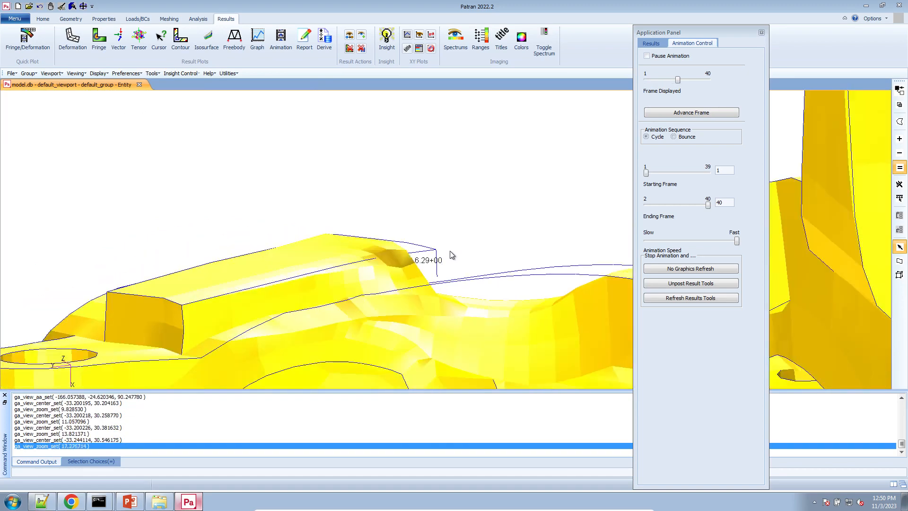
middle_drag(507, 330, 508, 322)
scroll(449, 371, up, 5)
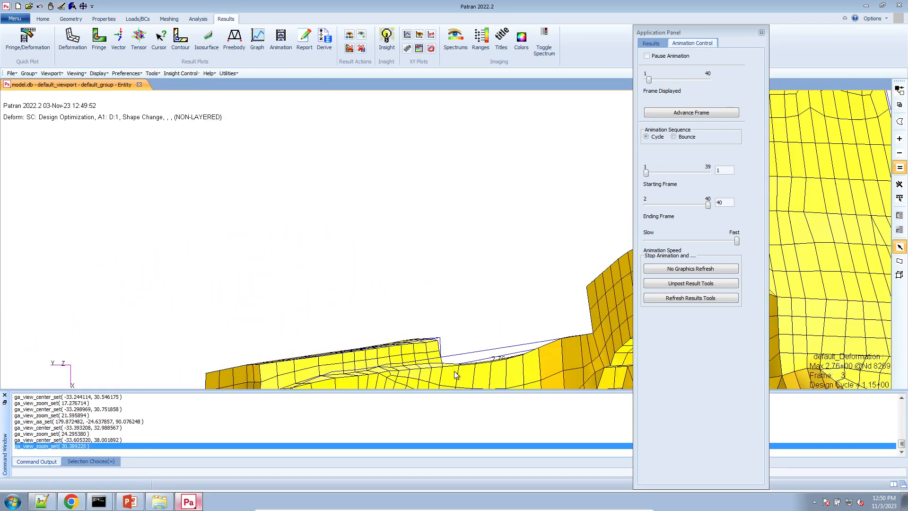
scroll(453, 381, up, 6)
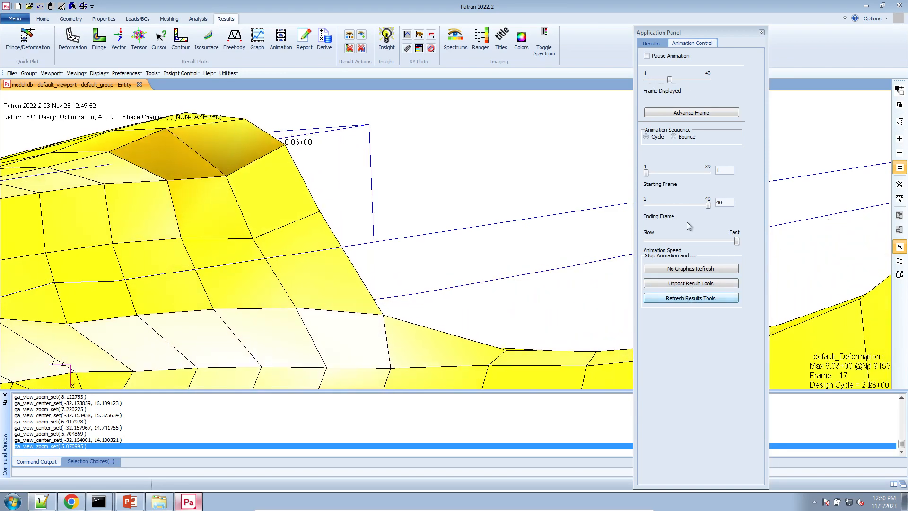
Examine the animated shape change from further angles, ending at the cylindrical pin on the end of the arm
scroll(425, 209, down, 10)
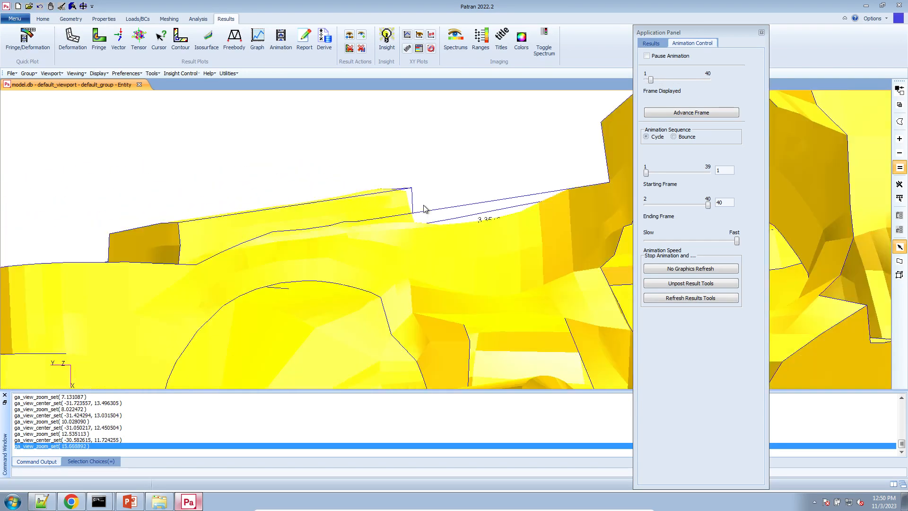
scroll(423, 206, down, 6)
middle_drag(423, 205, 417, 242)
scroll(531, 160, down, 2)
scroll(543, 196, up, 3)
scroll(491, 236, up, 8)
middle_drag(491, 236, 455, 211)
scroll(454, 211, down, 3)
scroll(575, 138, up, 3)
middle_drag(576, 137, 566, 142)
scroll(541, 129, down, 3)
scroll(540, 128, down, 1)
scroll(535, 115, up, 5)
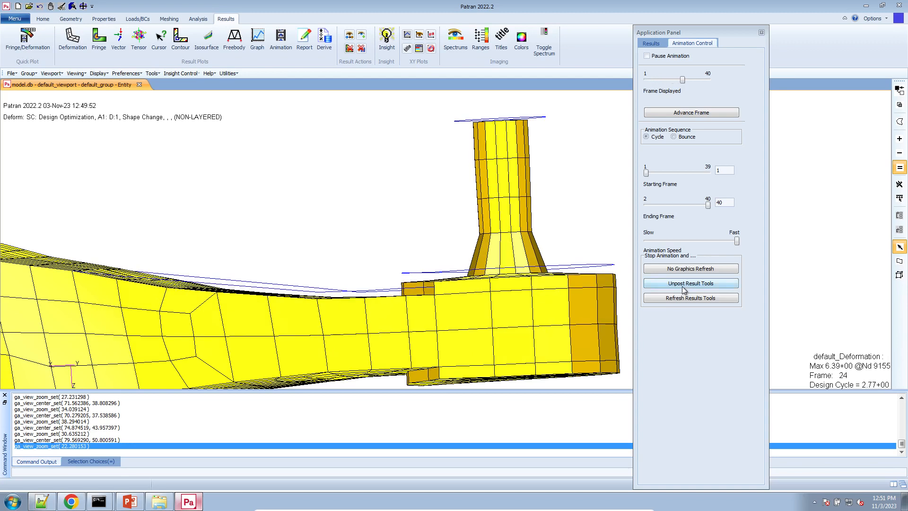
Stop the animation by unposting the result tools, and dock the floating Application Panel
click(651, 283)
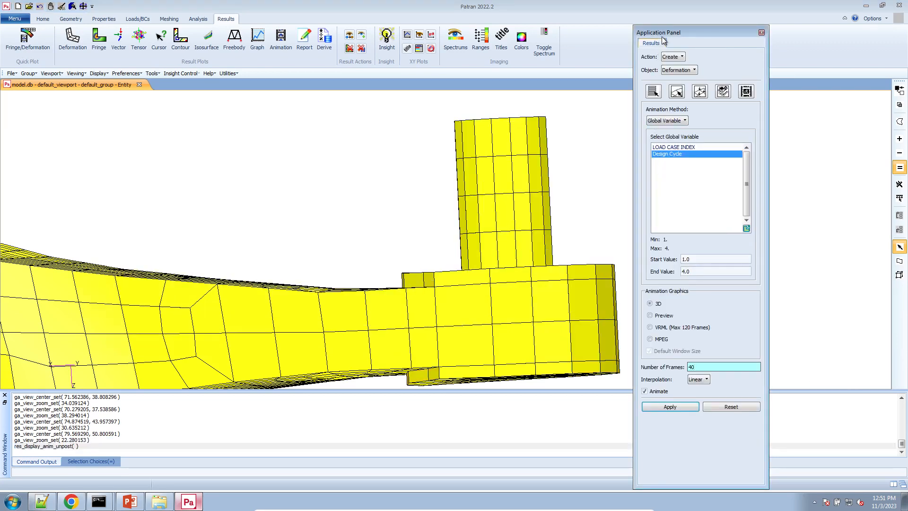
double_click(663, 33)
scroll(249, 296, down, 2)
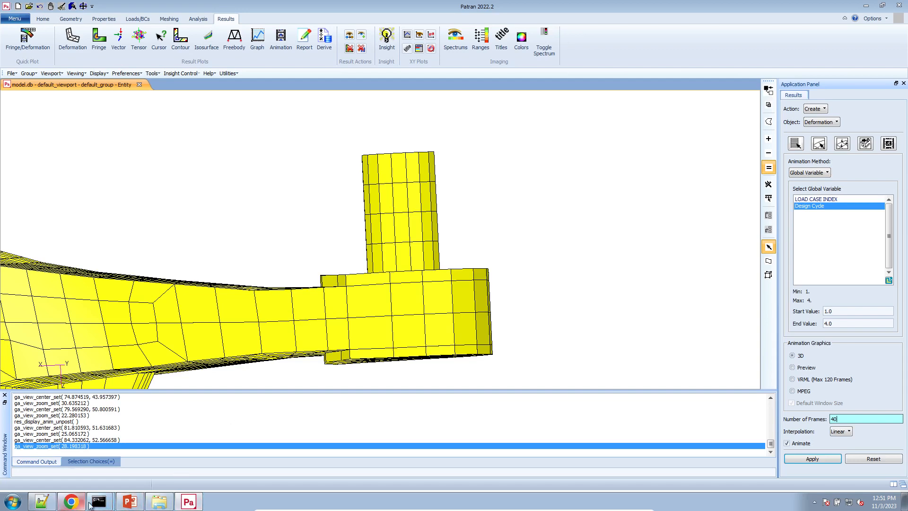
Switch to the nastran_working_directory folder, open model.f06 in Notepad++, and highlight the Design Optimization Final Analysis heading
click(159, 503)
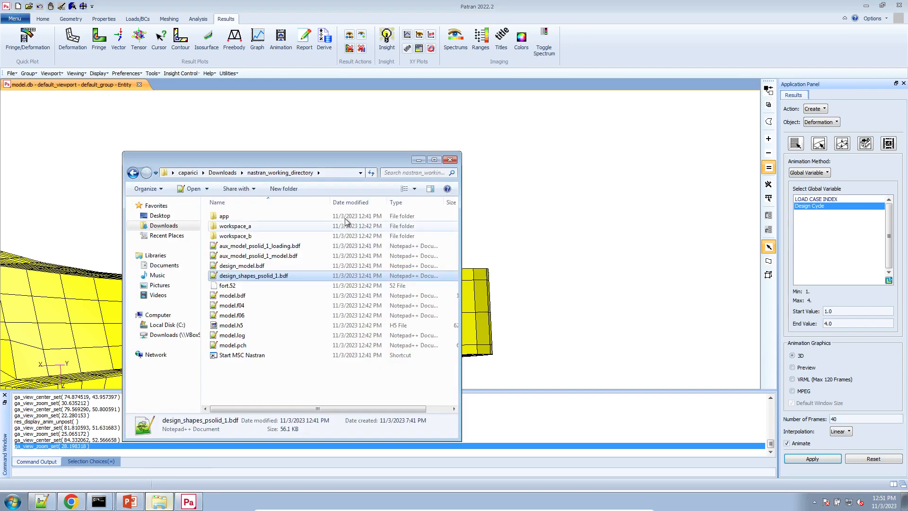
double_click(253, 316)
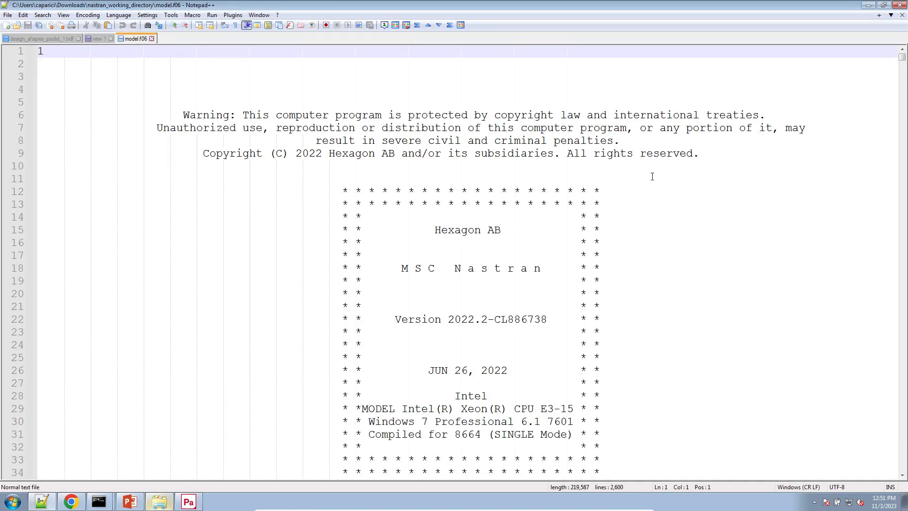
drag(900, 56, 876, 426)
scroll(876, 427, up, 14)
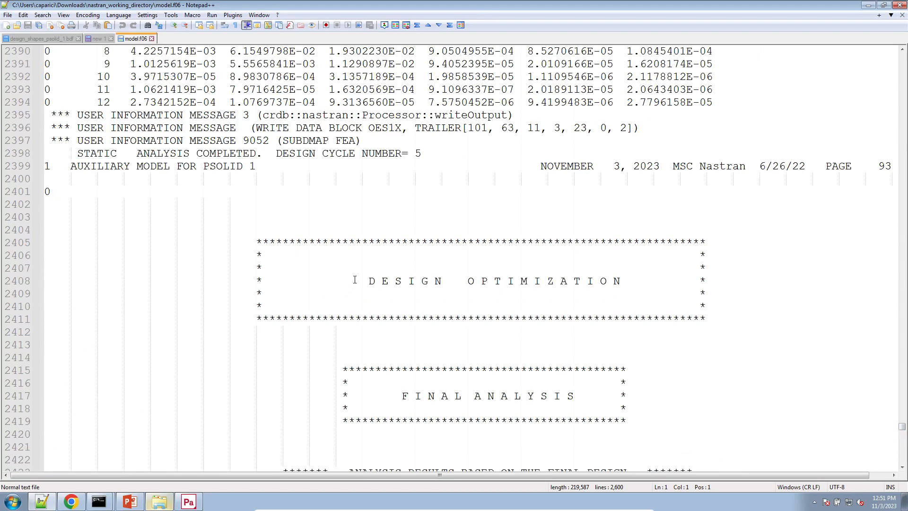
drag(355, 280, 674, 429)
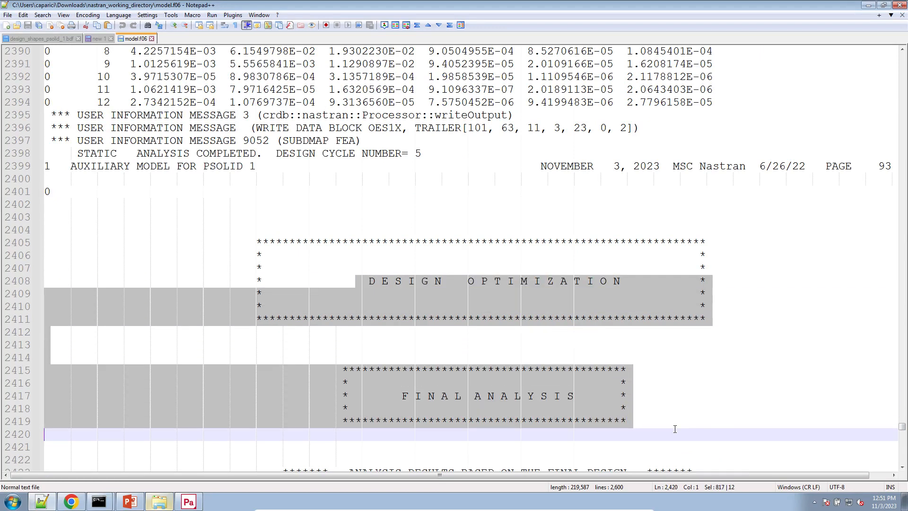
Review the final design objective and design variables, and highlight the Design Constraints on Responses values
scroll(675, 429, down, 5)
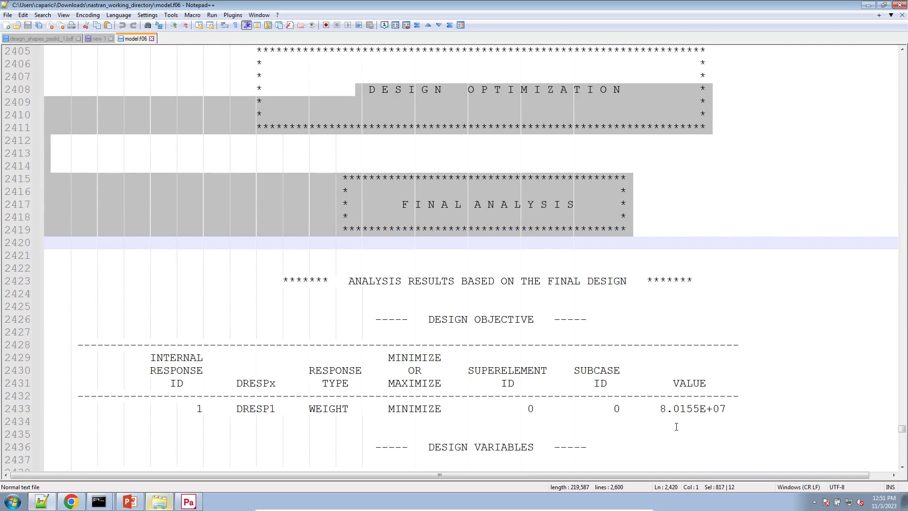
scroll(477, 341, down, 11)
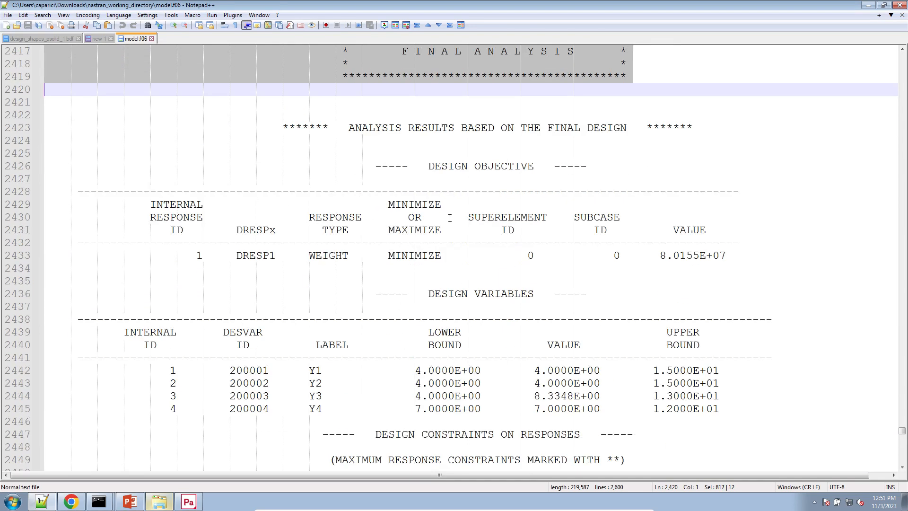
drag(373, 163, 584, 166)
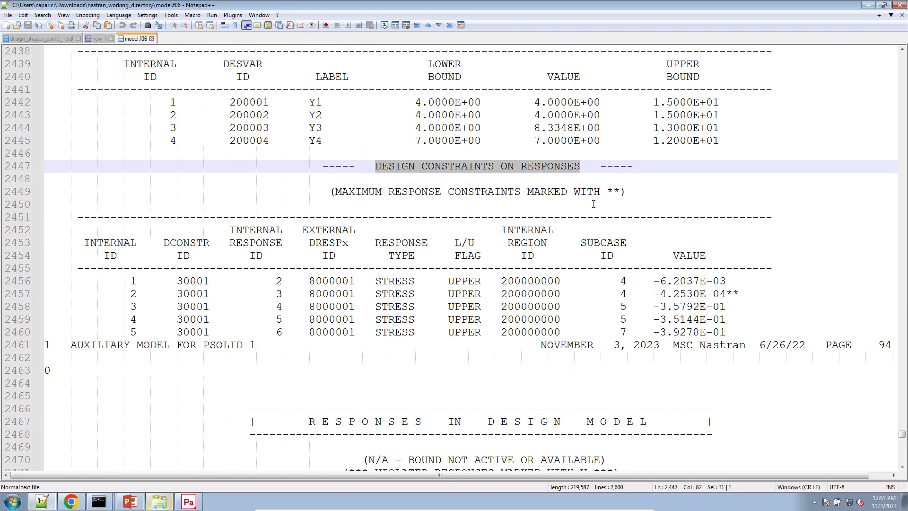
click(652, 283)
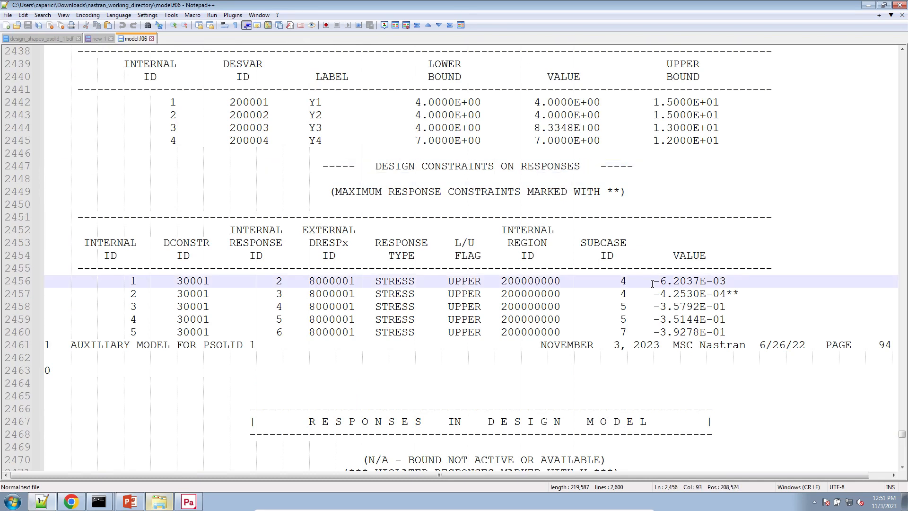
alt+drag(683, 282, 743, 328)
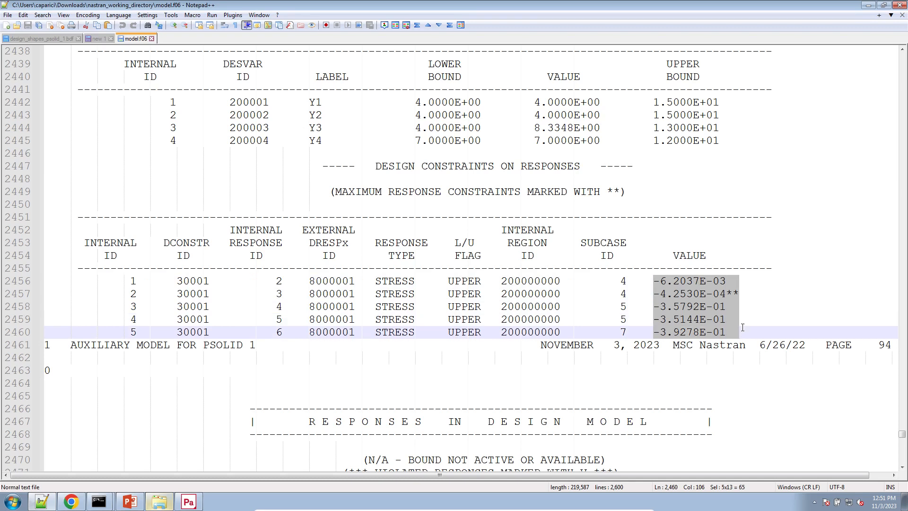
click(658, 280)
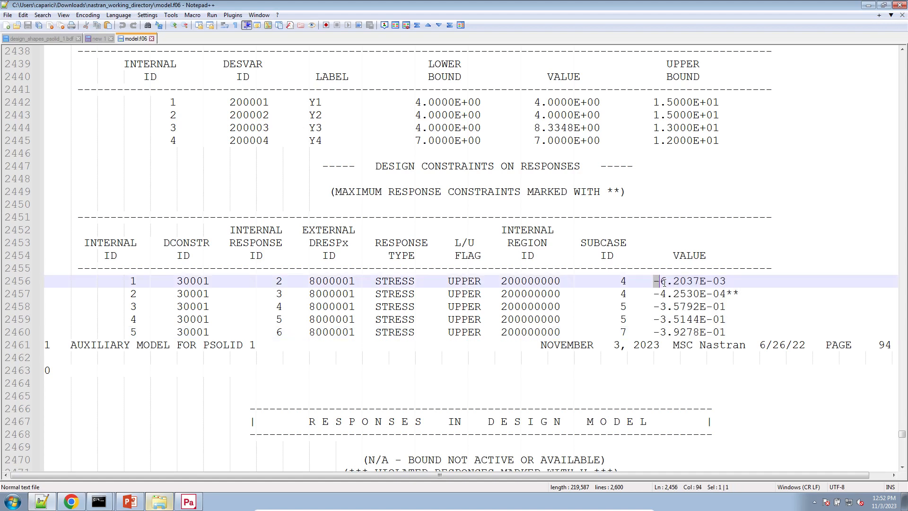
drag(660, 283, 720, 283)
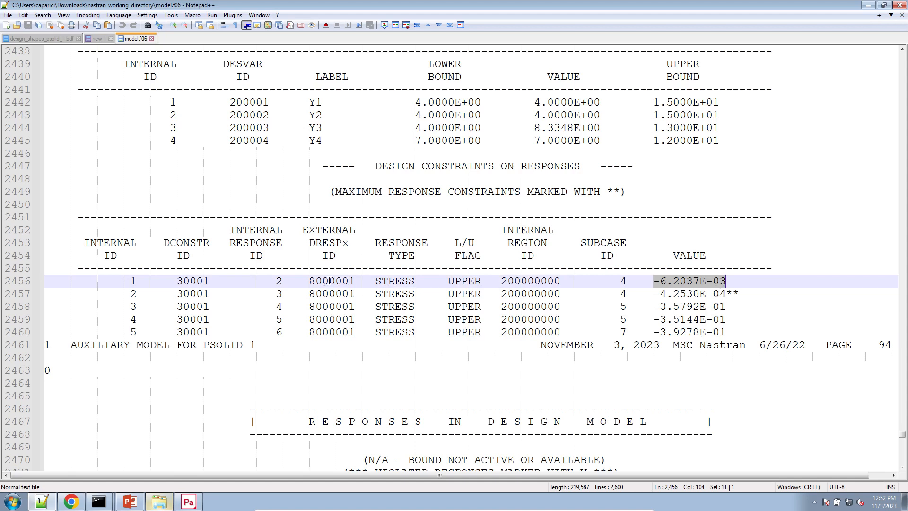
Review the Responses in Design Model section, highlighting the weight response and the stress response headings for subcases 4 and 5
scroll(558, 288, down, 9)
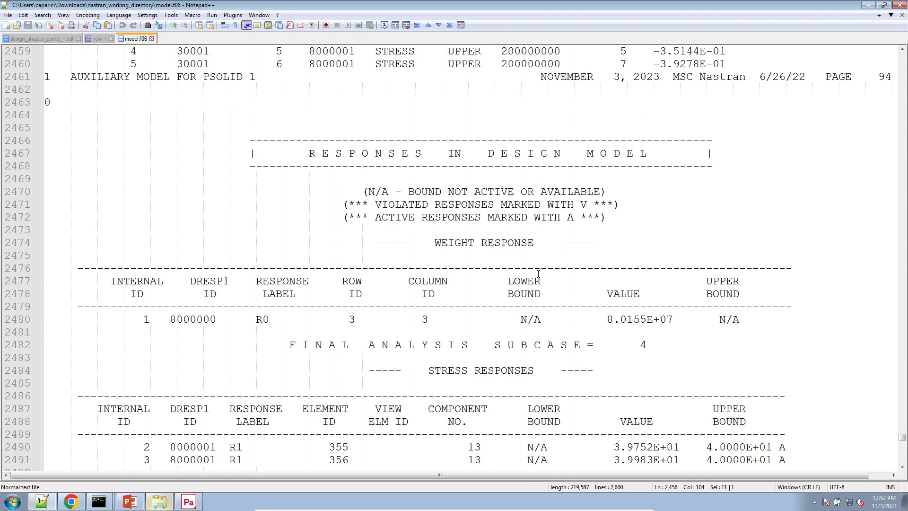
drag(299, 74, 620, 255)
scroll(399, 298, down, 2)
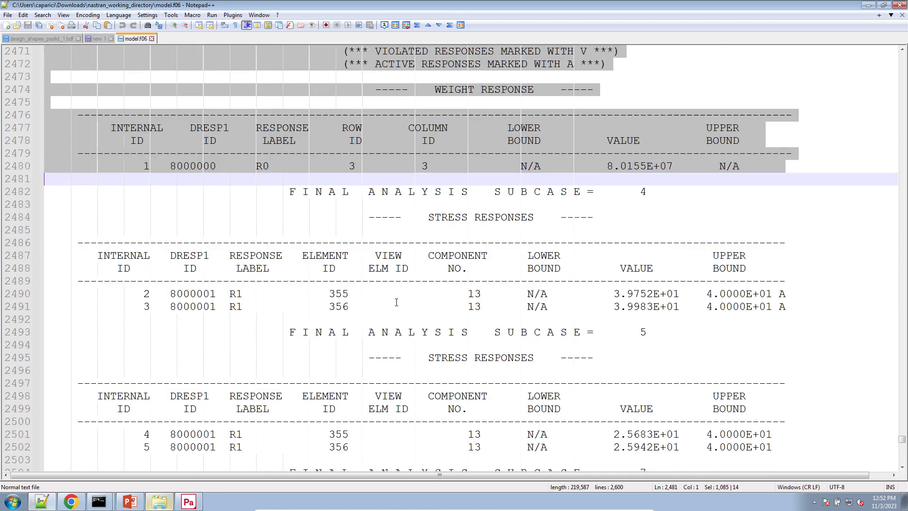
drag(415, 217, 537, 219)
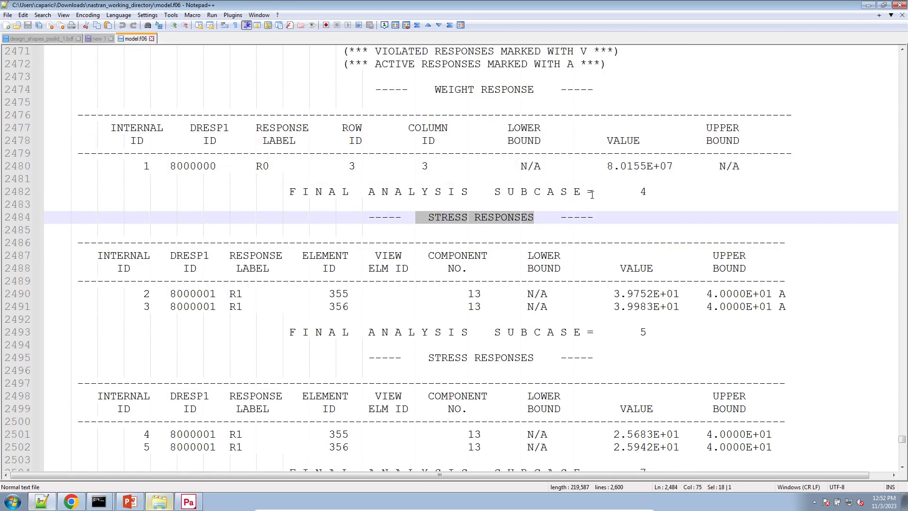
drag(621, 192, 647, 191)
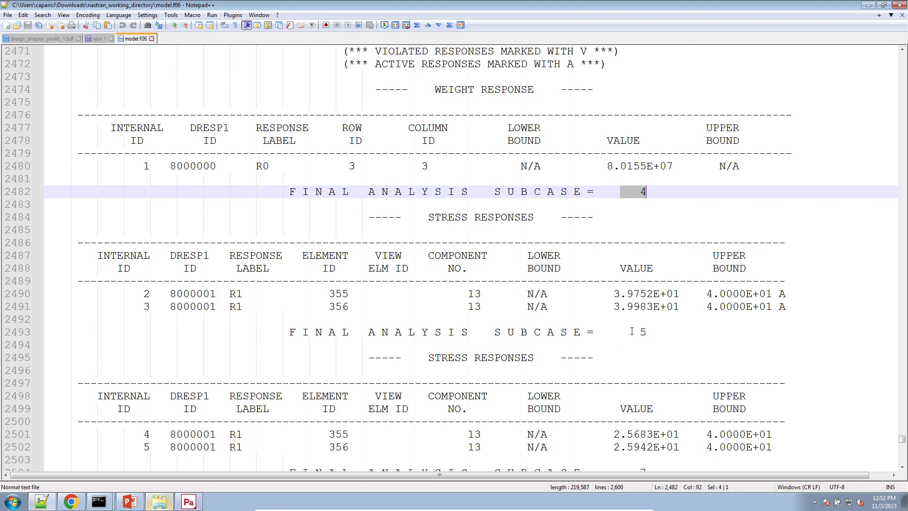
drag(632, 332, 648, 332)
scroll(649, 350, down, 10)
scroll(650, 351, up, 12)
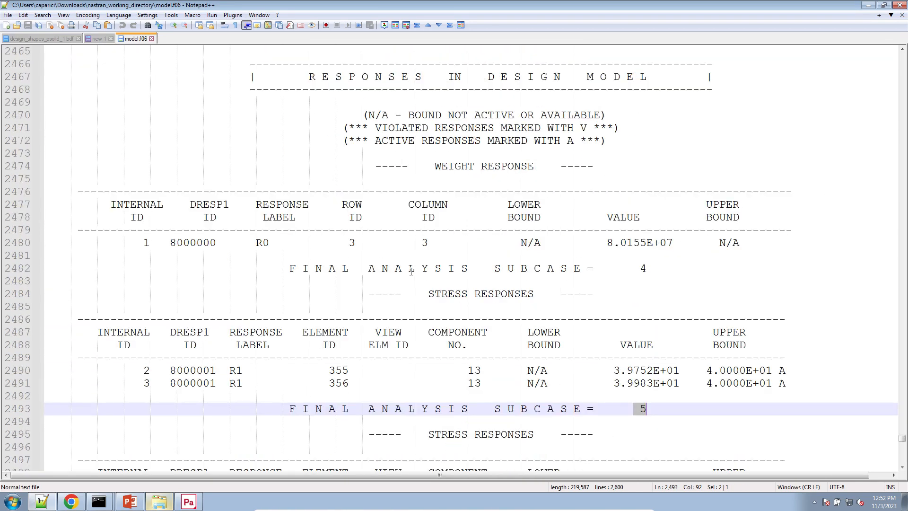
Highlight the two subcase 4 stress response values as a column block to compare them with their upper bounds
click(725, 370)
click(613, 370)
alt+drag(613, 370, 679, 383)
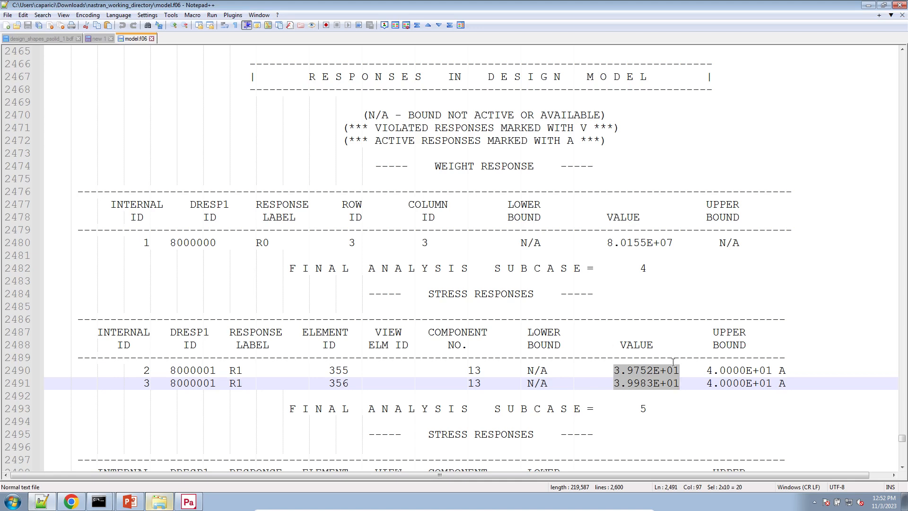
click(613, 370)
Highlight element 355 and its subcase 4 stress value, and view the stress responses for subcases 5 and 7
scroll(606, 332, down, 2)
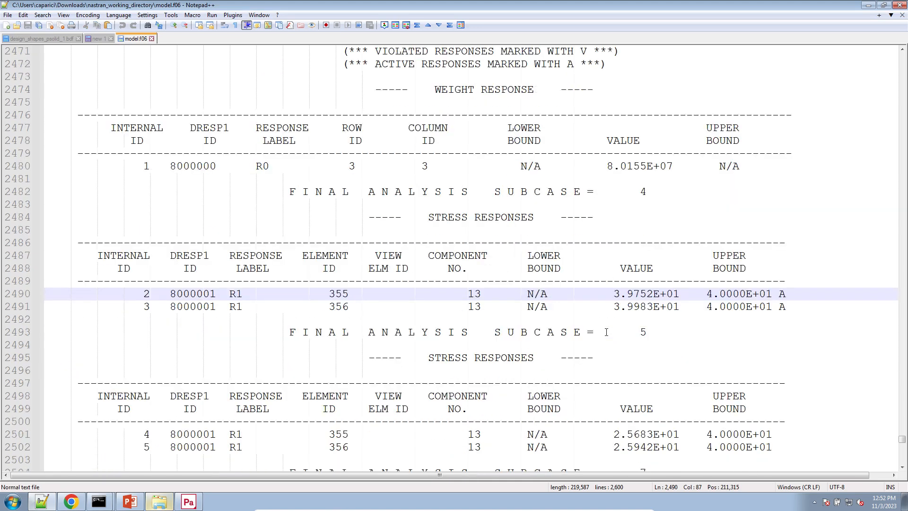
double_click(339, 295)
click(330, 297)
drag(329, 297, 352, 294)
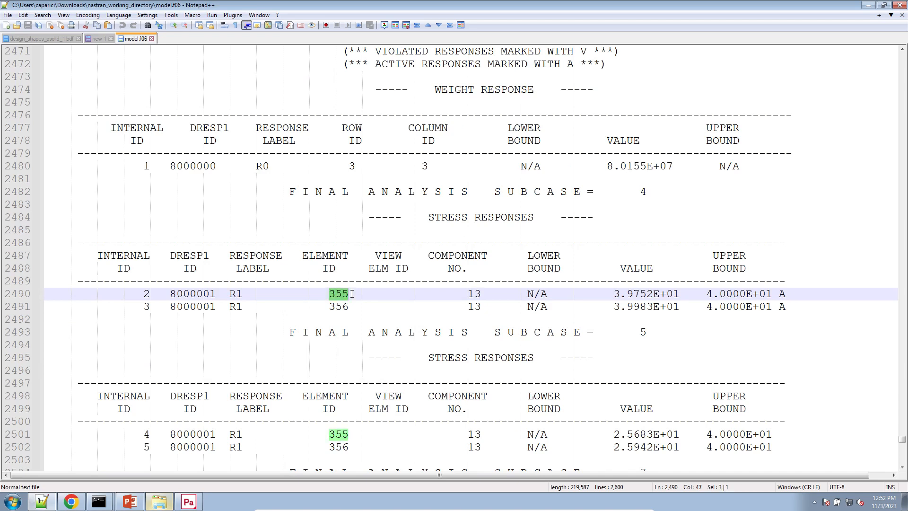
drag(614, 296, 675, 296)
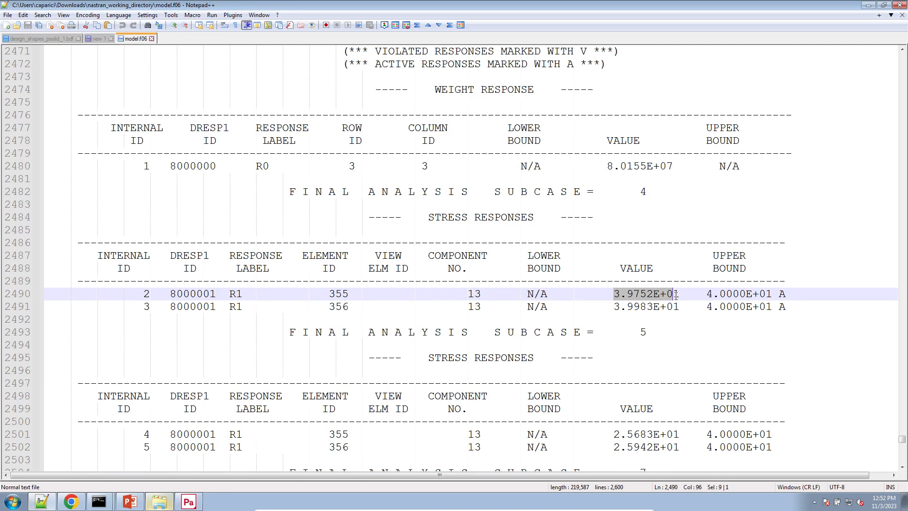
scroll(629, 305, down, 3)
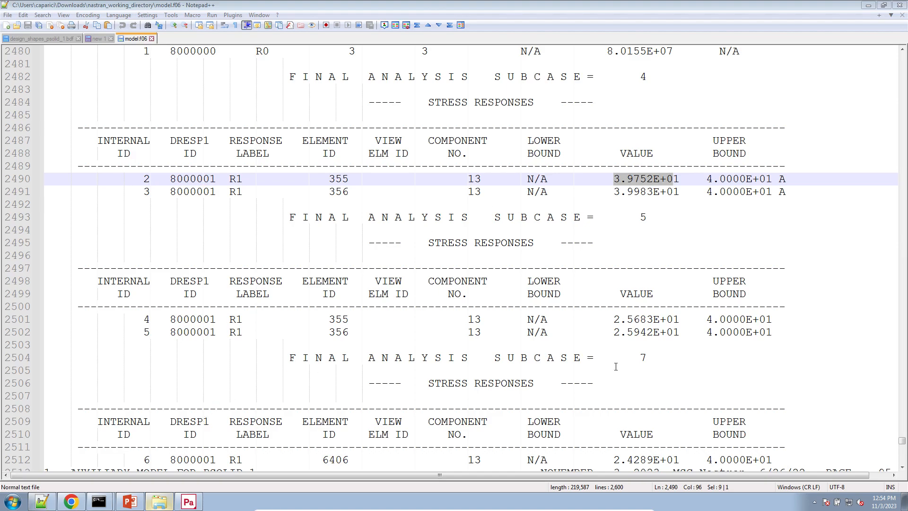
Highlight the final results from the stress responses back to Design Constraints on Responses and review that block
drag(770, 386, 4, 204)
scroll(757, 350, up, 20)
scroll(392, 336, down, 7)
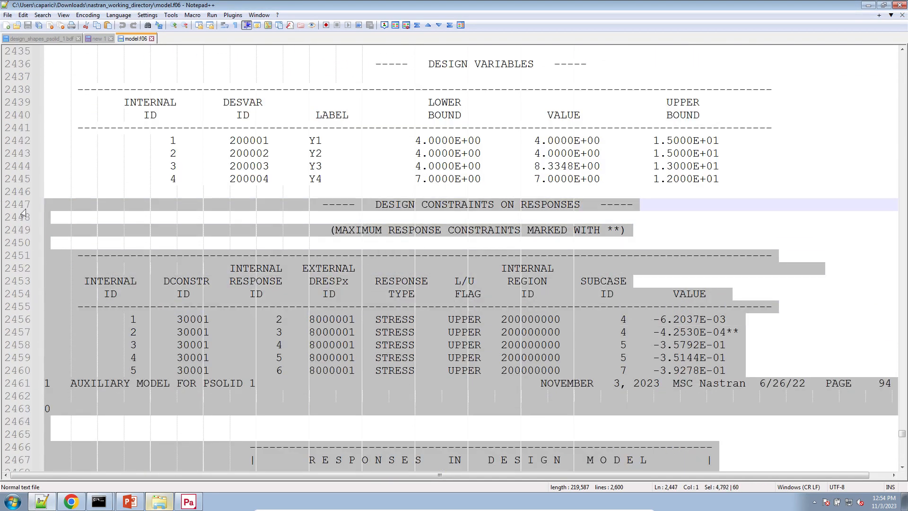
scroll(356, 200, down, 4)
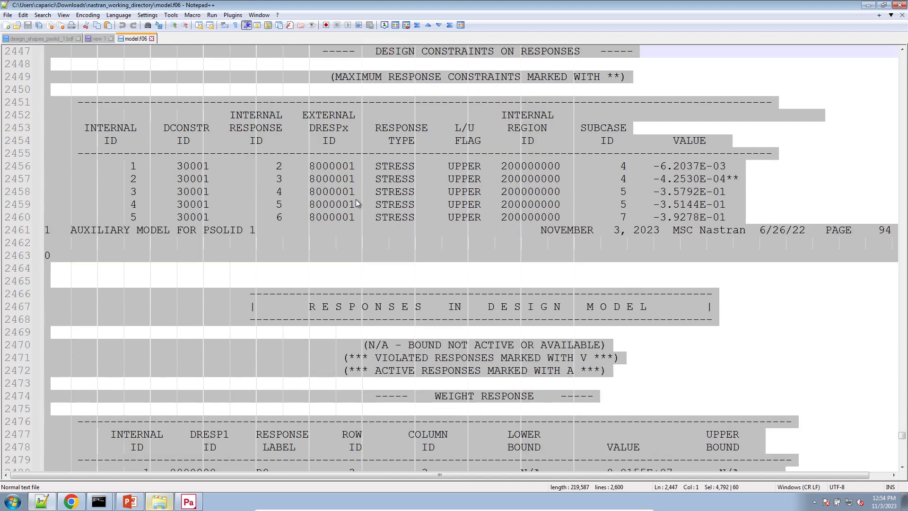
Switch to the SOL 200 Web App in Chrome and open the Responses (.f06) app from the List of Web Apps
click(71, 501)
click(81, 9)
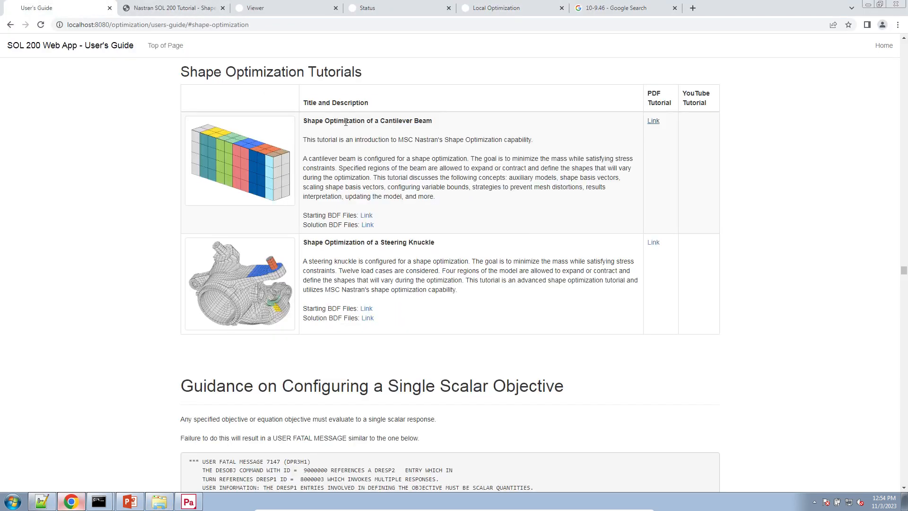
click(879, 47)
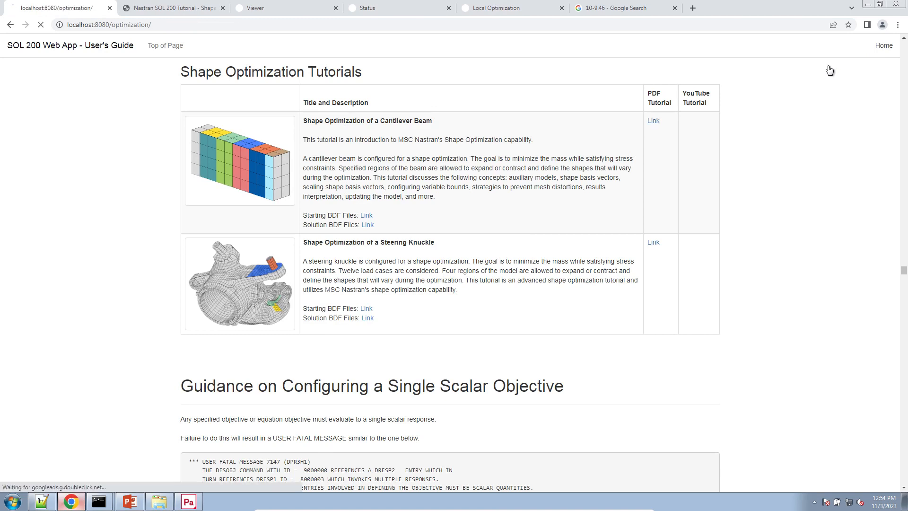
click(475, 387)
scroll(348, 362, down, 2)
scroll(348, 361, down, 7)
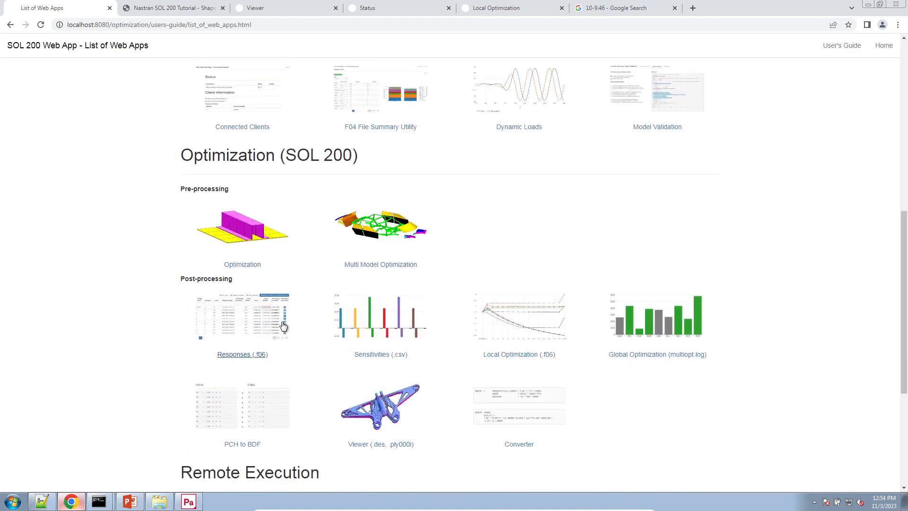
click(283, 326)
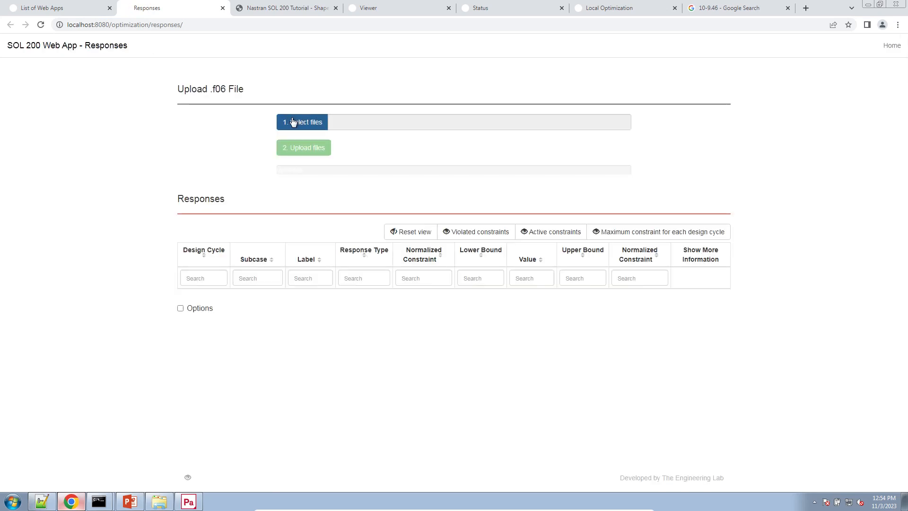
Upload the optimization's .f06 file and filter the responses to the maximum constraint for each design cycle
click(43, 75)
double_click(134, 76)
double_click(130, 95)
click(323, 148)
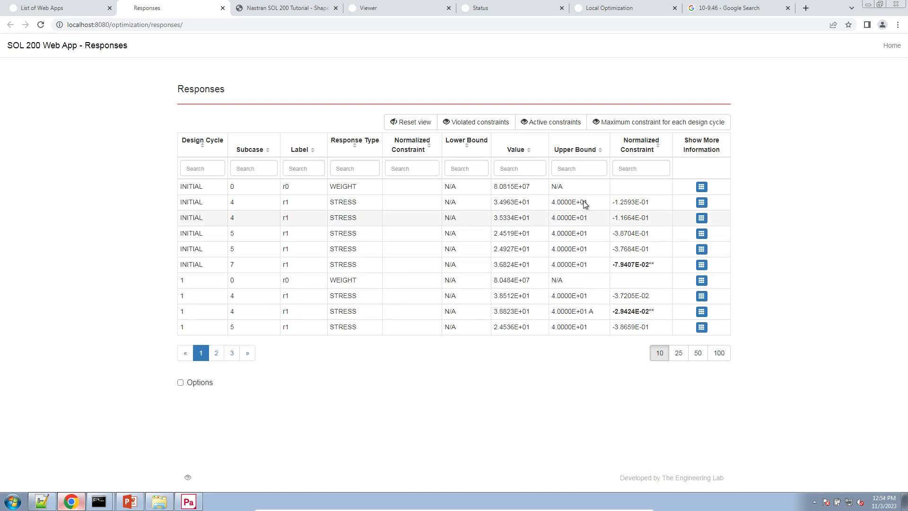
click(630, 128)
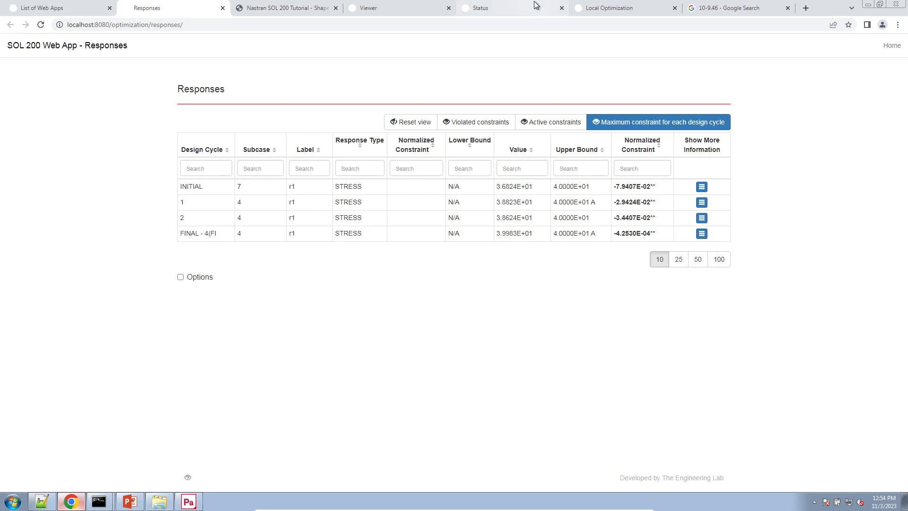
Place the Local Optimization results beside Responses, reset the Normalized Constraints plot axes, and inspect its values across the design cycles
drag(610, 8, 284, 14)
scroll(309, 138, up, 3)
scroll(309, 138, up, 6)
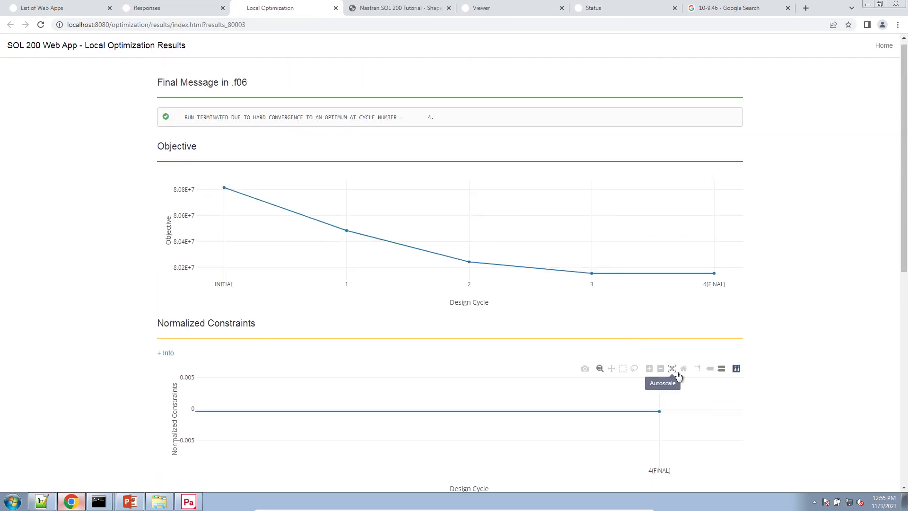
click(683, 369)
scroll(193, 324, down, 1)
scroll(193, 324, down, 2)
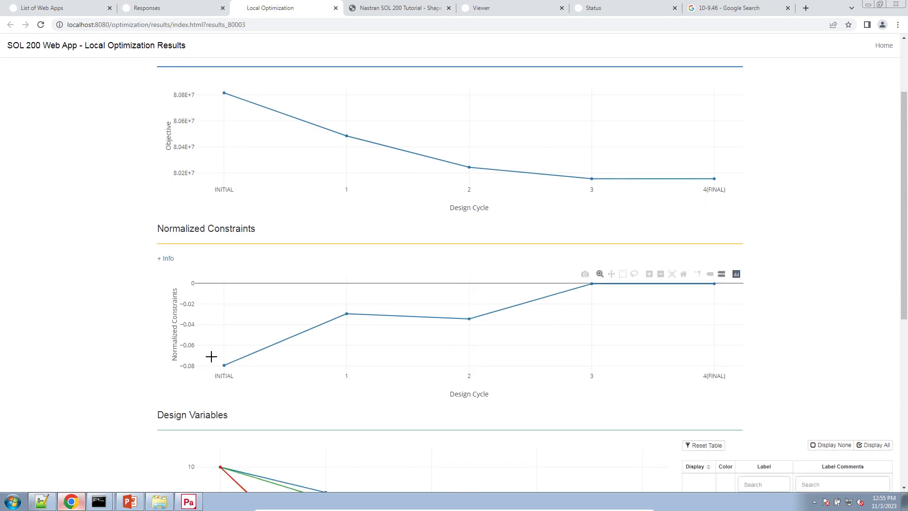
mouse_move(217, 365)
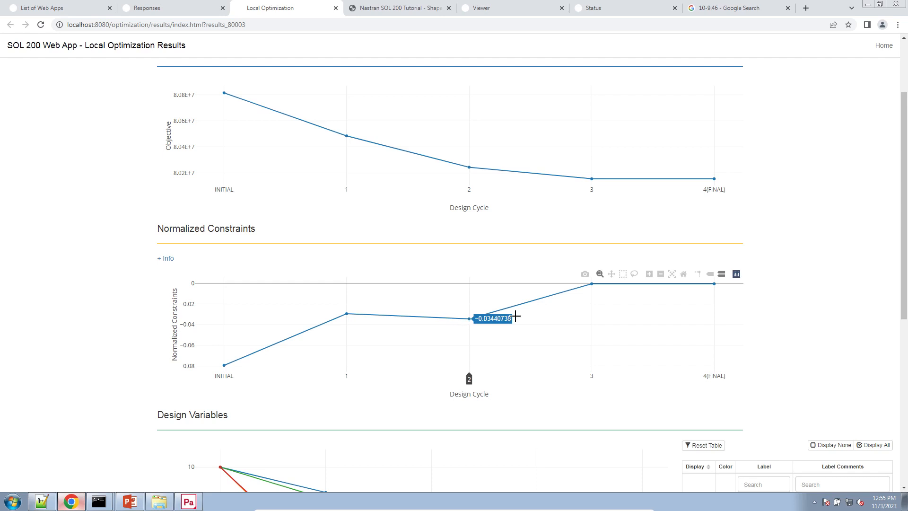
Compare the maximum normalized constraint values in Responses with the Normalized Constraints plot in the Local Optimization results
click(159, 10)
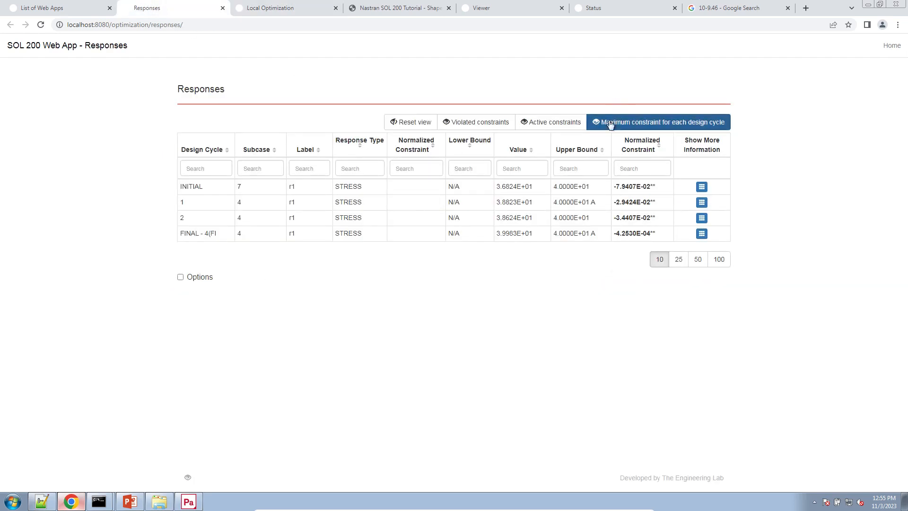
drag(611, 187, 646, 200)
click(646, 200)
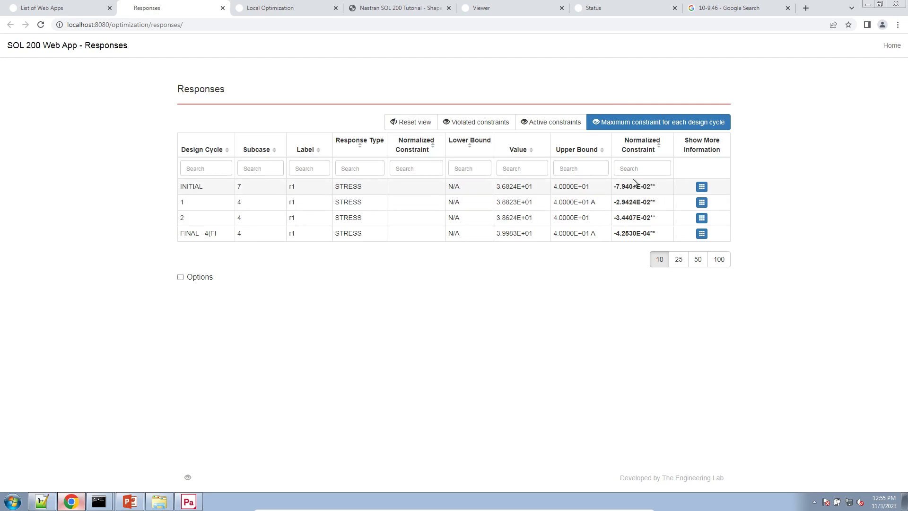
click(323, 9)
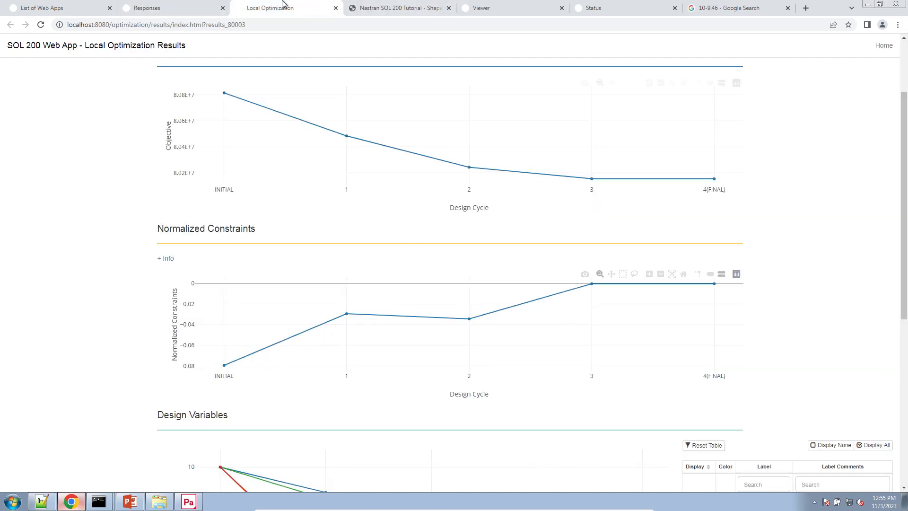
click(176, 9)
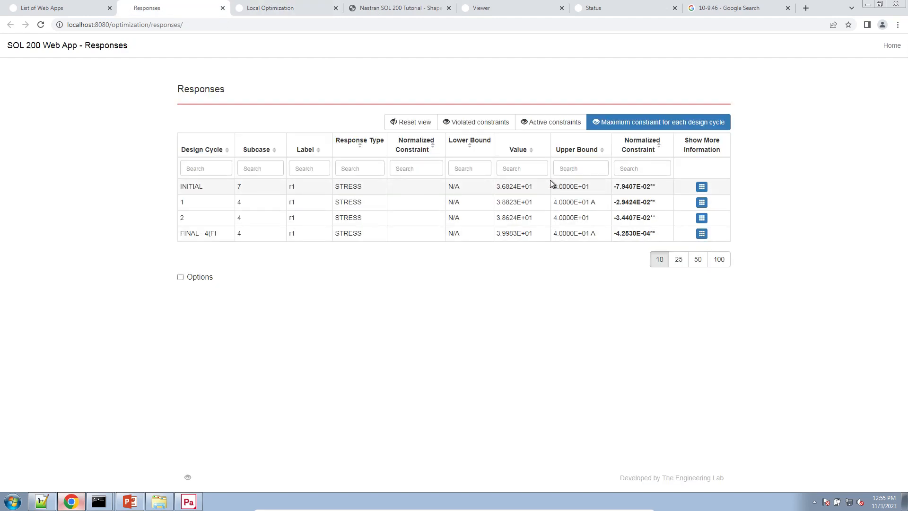
Highlight the initial cycle's normalized constraint, plus the stress values of the initial and final design cycles
drag(613, 186, 656, 184)
click(537, 191)
drag(498, 189, 536, 191)
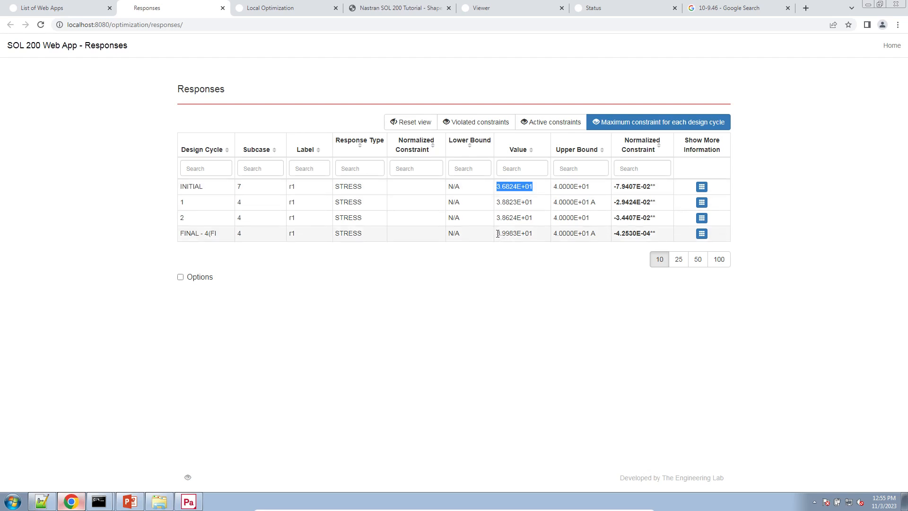
drag(497, 234, 528, 235)
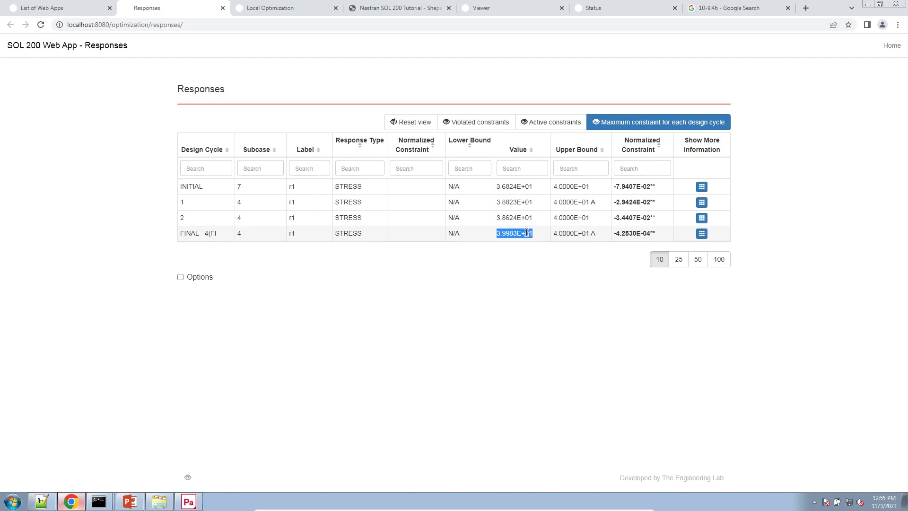
Show more information for the responses and check the element IDs of the initial and final maximum constraints
click(701, 187)
double_click(656, 197)
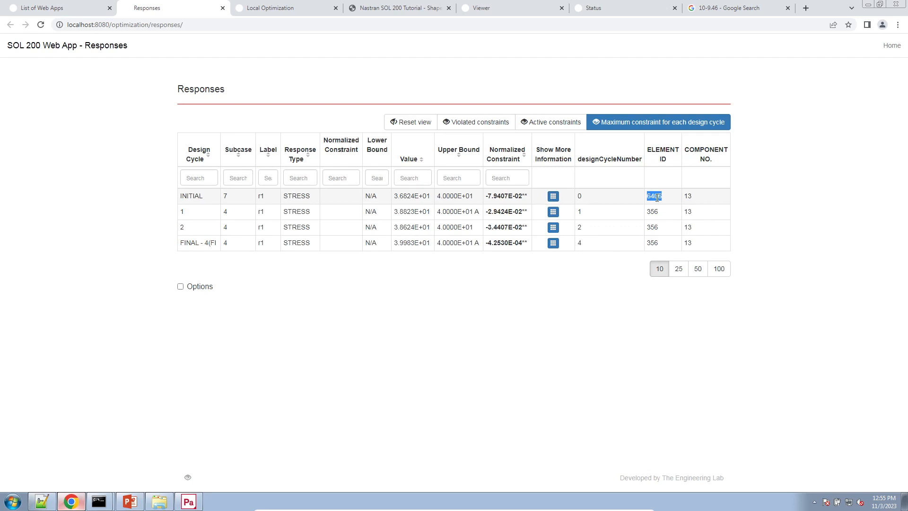
click(658, 242)
Switch to Patran, start a fringe plot, look through the static subcase result cases, and select SC1:SHAPE Y1, A1:Static subcase D:0
click(192, 501)
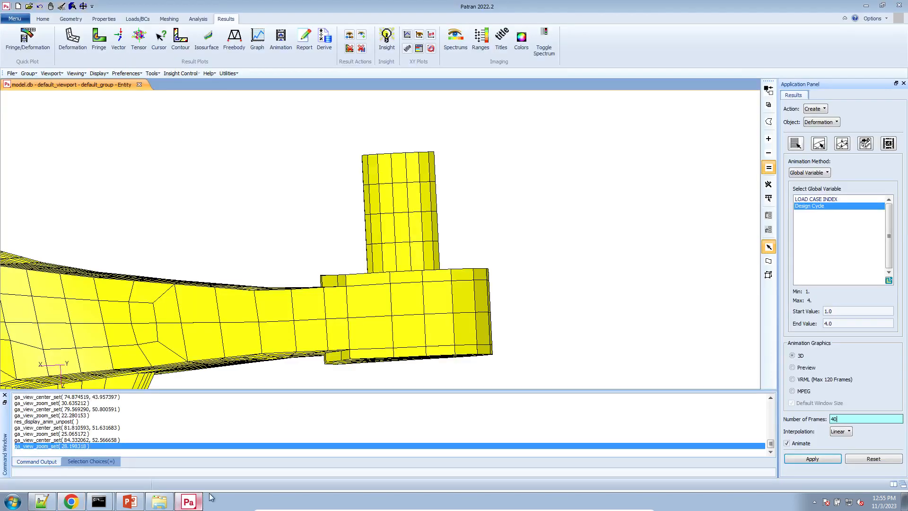
click(98, 39)
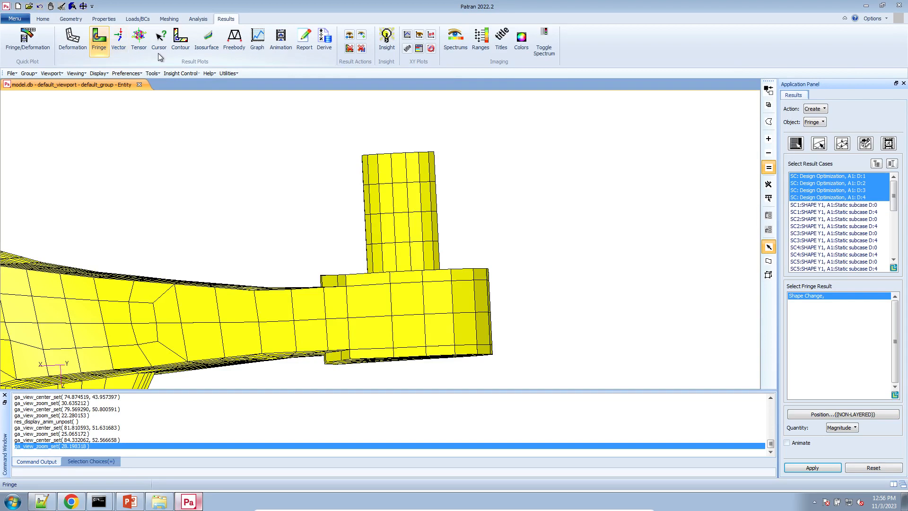
drag(895, 199, 881, 257)
mouse_move(897, 222)
mouse_down()
mouse_move(897, 230)
mouse_move(898, 218)
mouse_up()
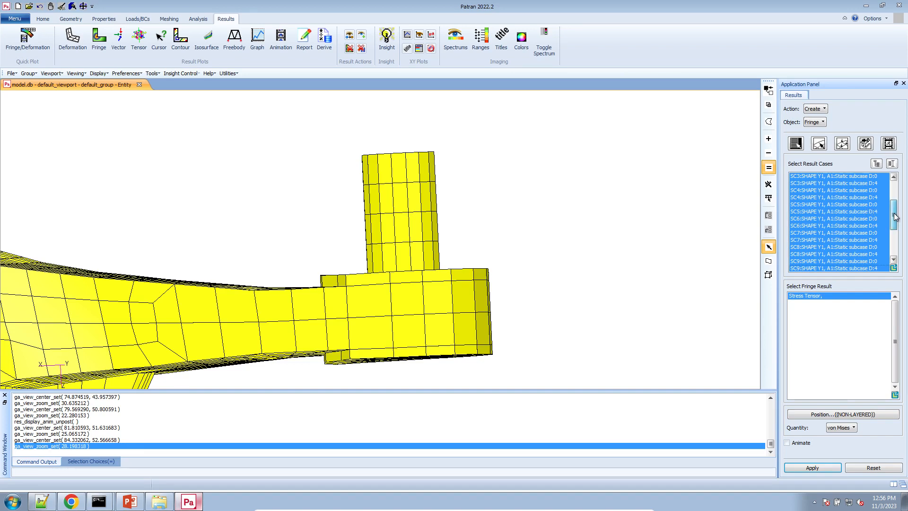
drag(895, 214, 894, 219)
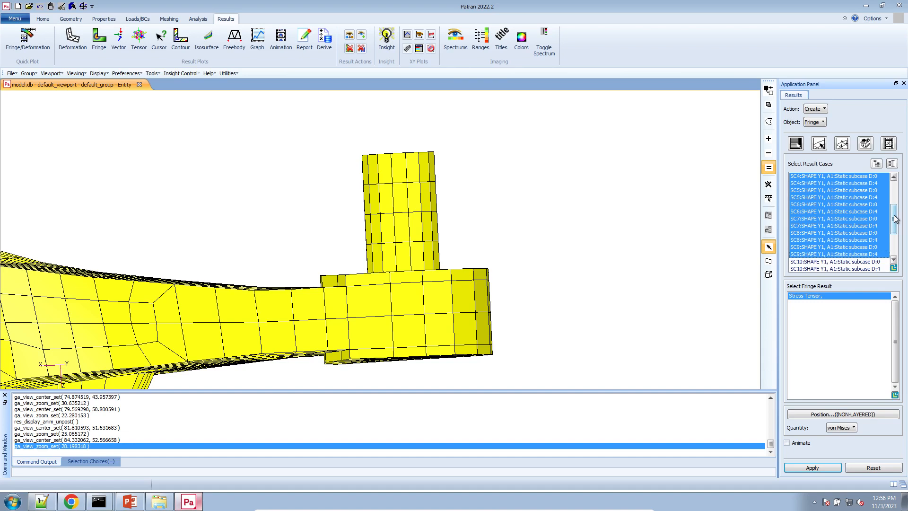
drag(892, 217, 893, 210)
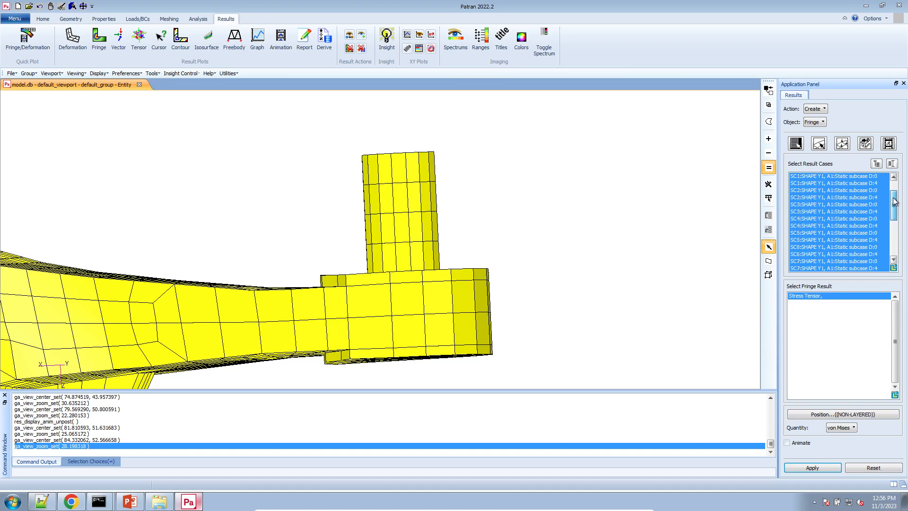
drag(894, 213, 893, 198)
click(881, 205)
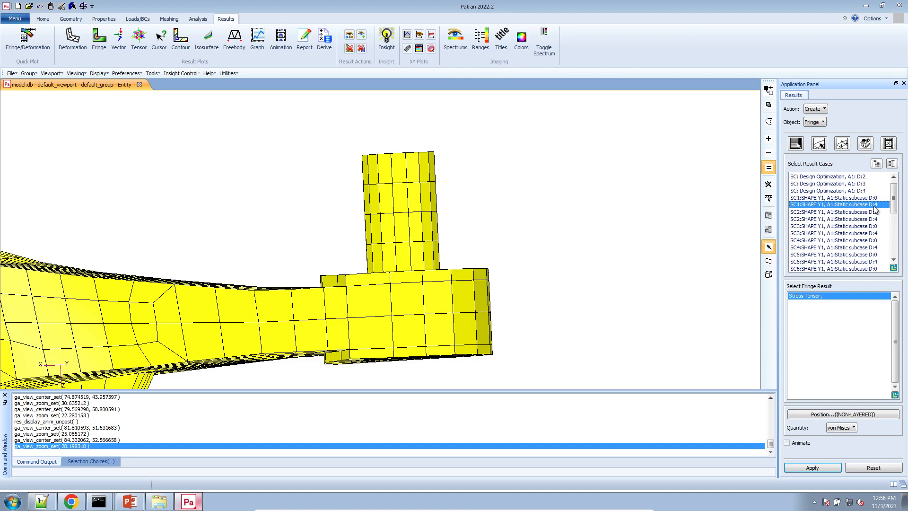
click(877, 198)
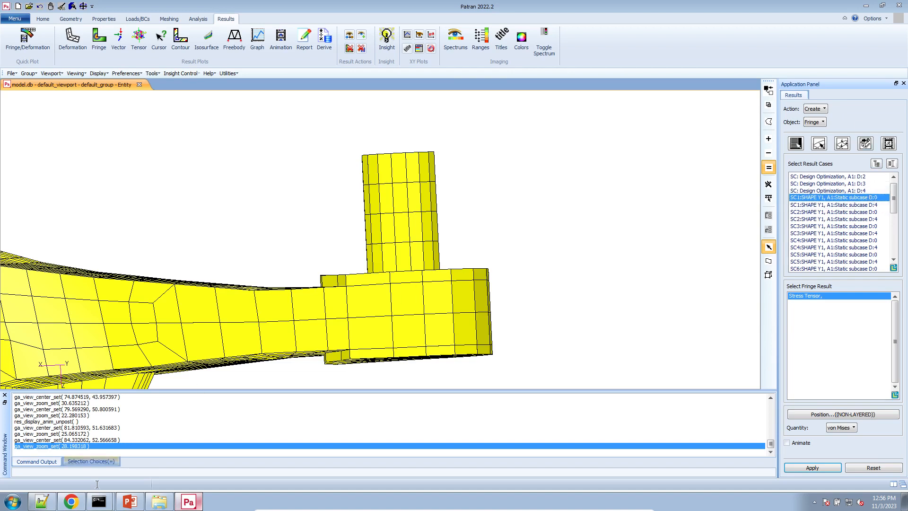
Return to model.f06 in Notepad++ and review the final design results, from the design objective to the stress responses of each subcase
click(70, 502)
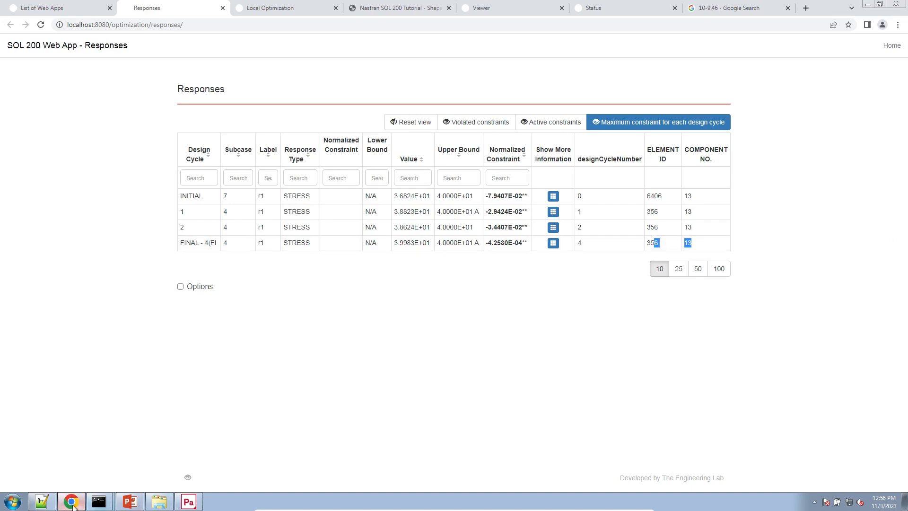
click(42, 501)
click(740, 166)
scroll(516, 260, up, 15)
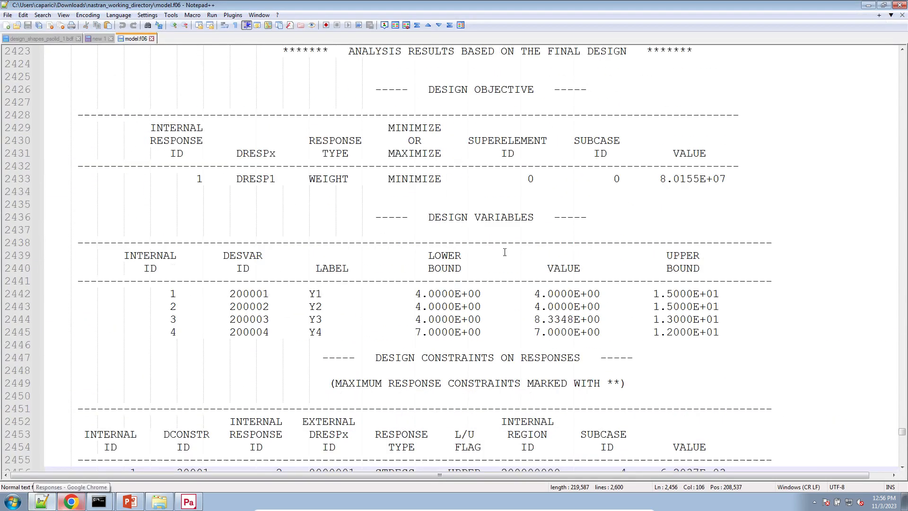
scroll(446, 251, down, 20)
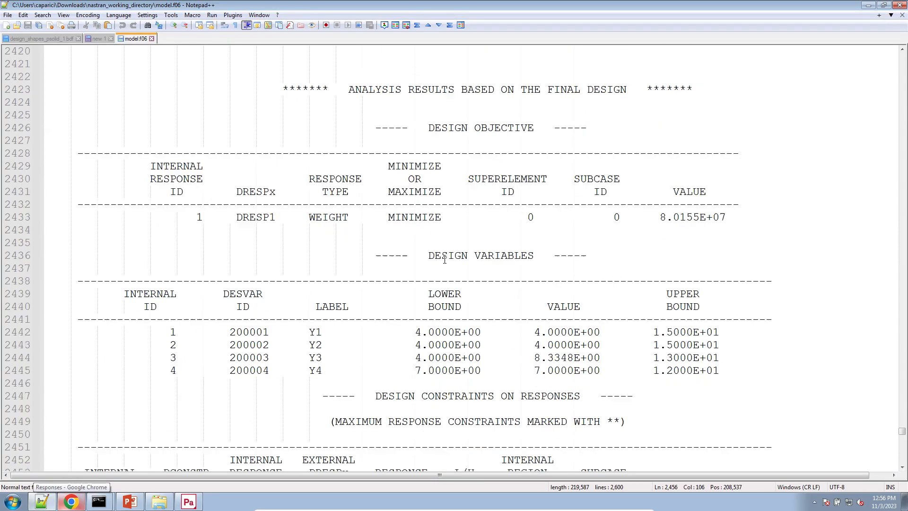
scroll(445, 260, down, 5)
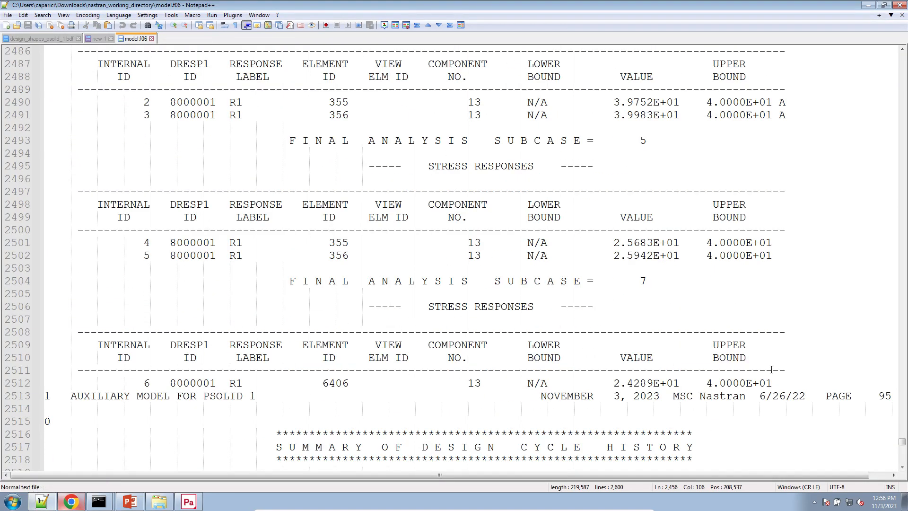
scroll(732, 383, up, 7)
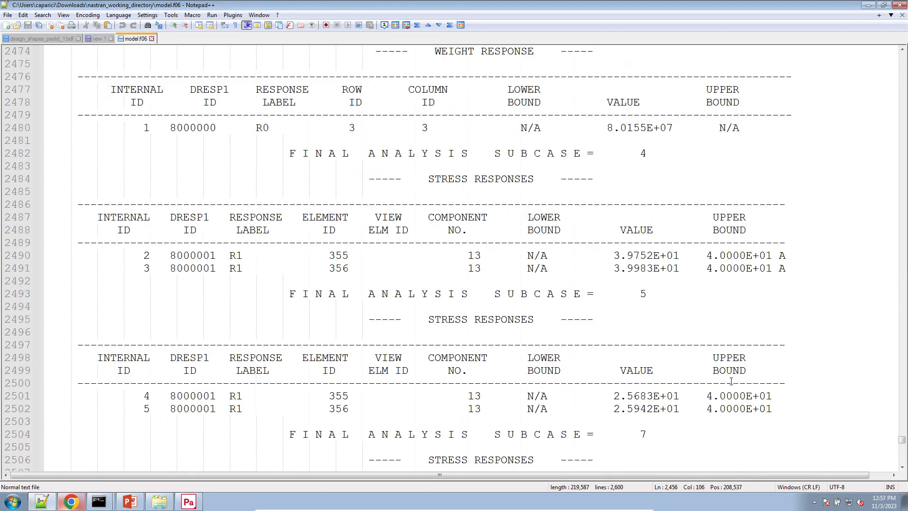
scroll(606, 306, down, 3)
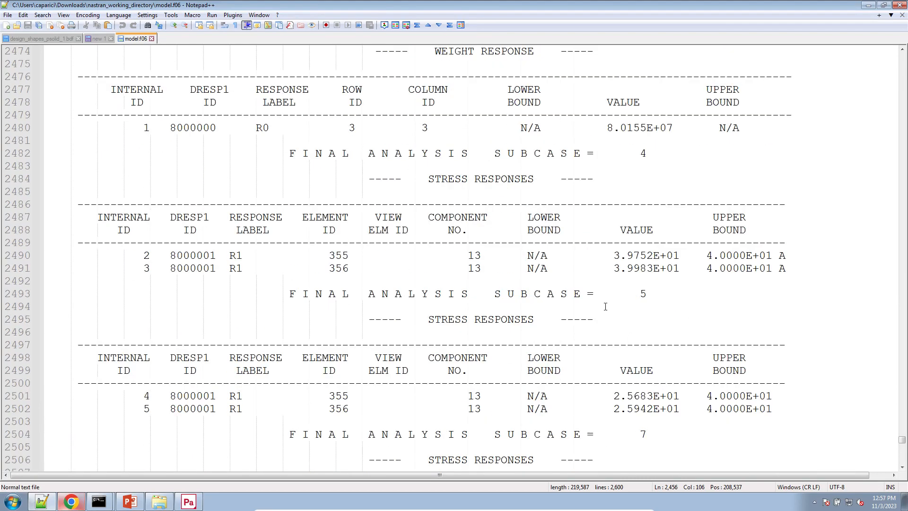
Highlight element 356 in the subcase 4 stress responses, and highlight the whole subcase 4 block
triple_click(616, 268)
click(308, 268)
drag(330, 268, 349, 268)
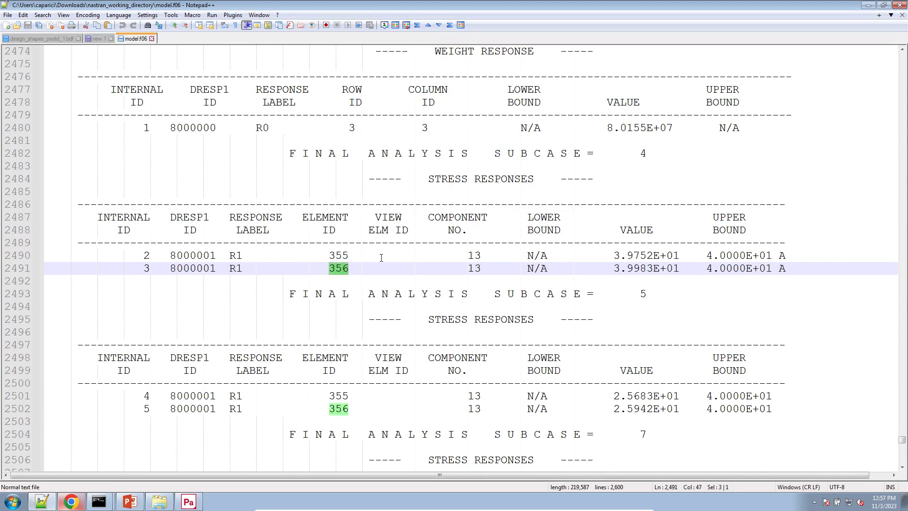
drag(357, 153, 777, 279)
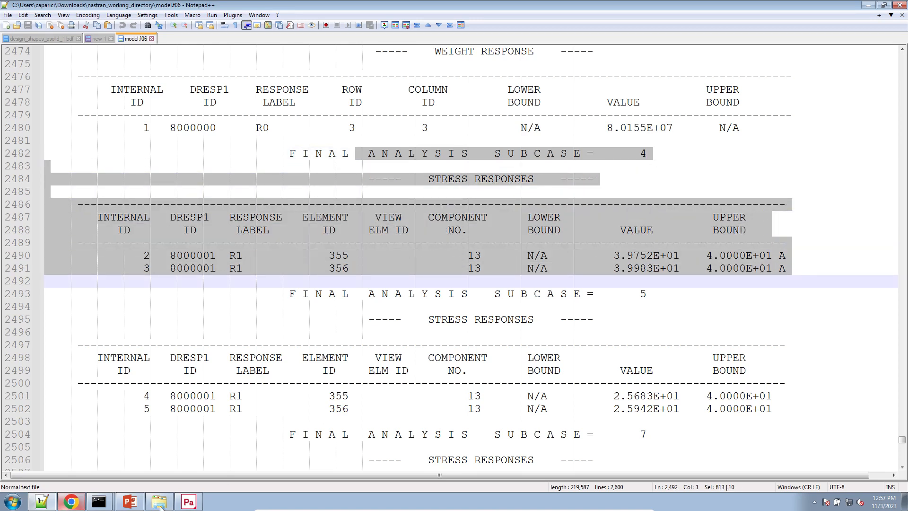
Switch to Patran and plot the von Mises stress fringe for SC4:SHAPE Y1, A1:Static subcase D:4
click(188, 502)
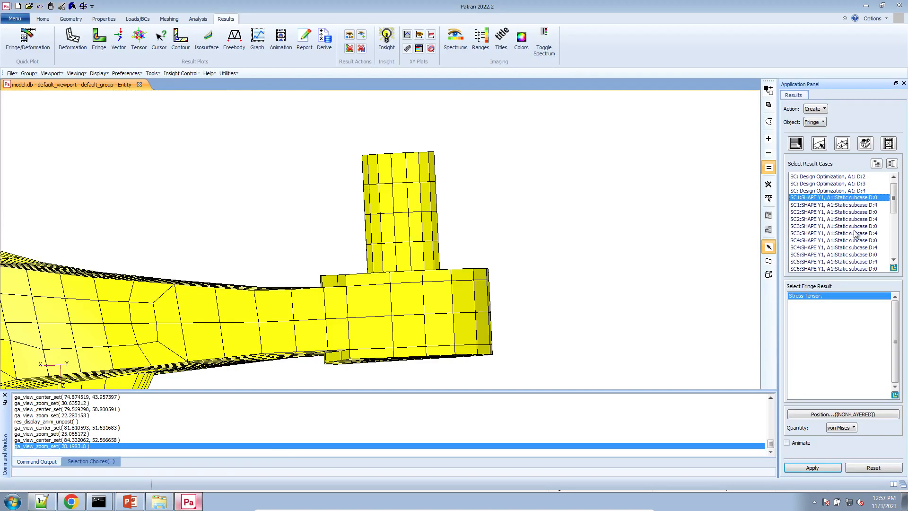
click(880, 212)
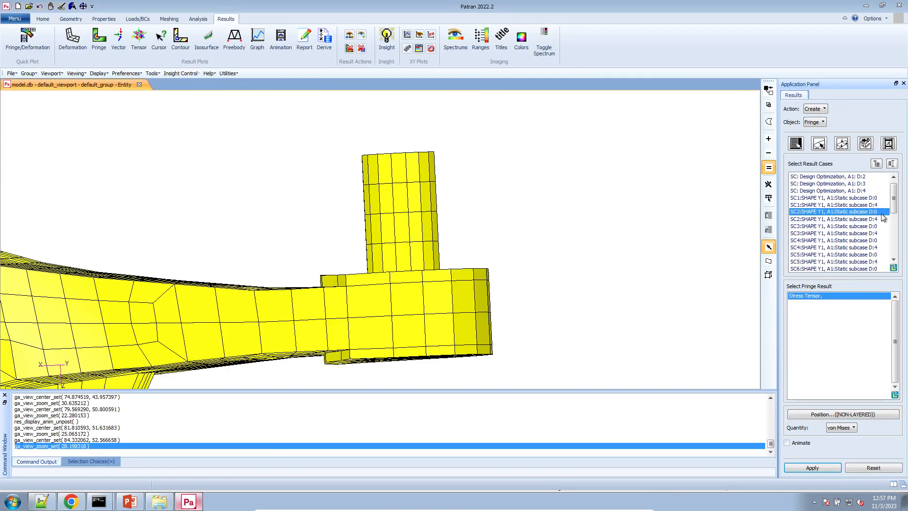
click(883, 226)
click(884, 240)
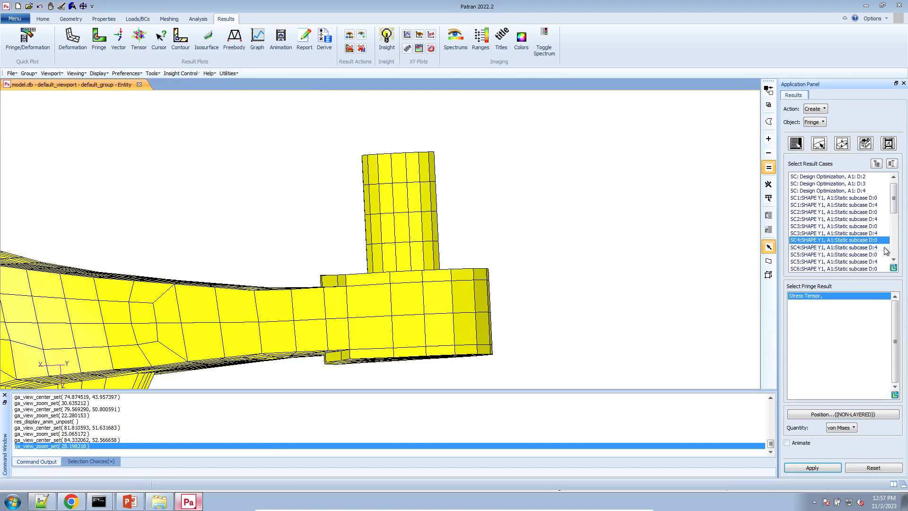
click(875, 247)
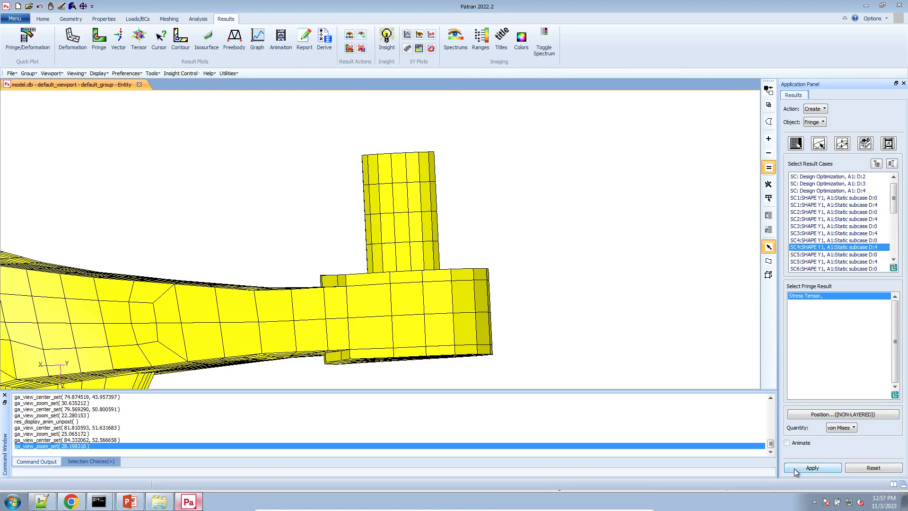
click(790, 468)
scroll(507, 304, down, 3)
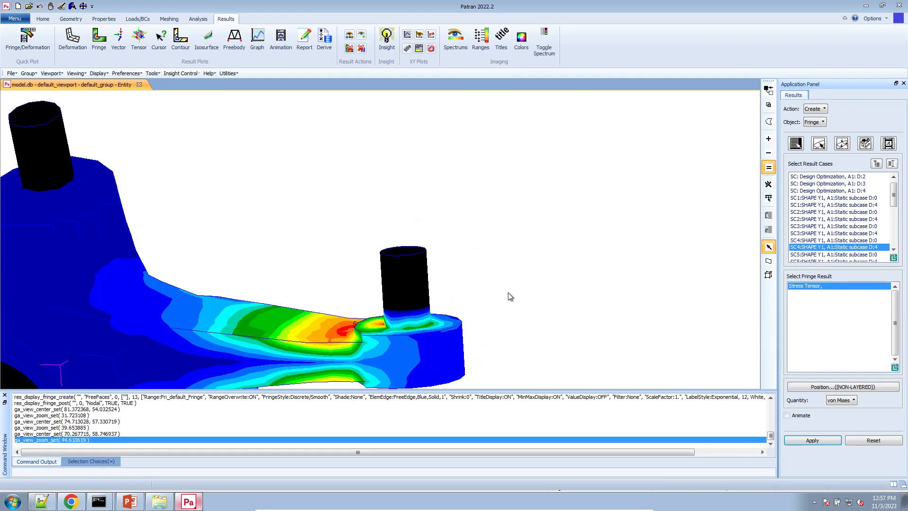
scroll(511, 296, down, 3)
Set the fringe averaging domain to None, replot the stresses, and view the area around the pin on the arm
click(866, 144)
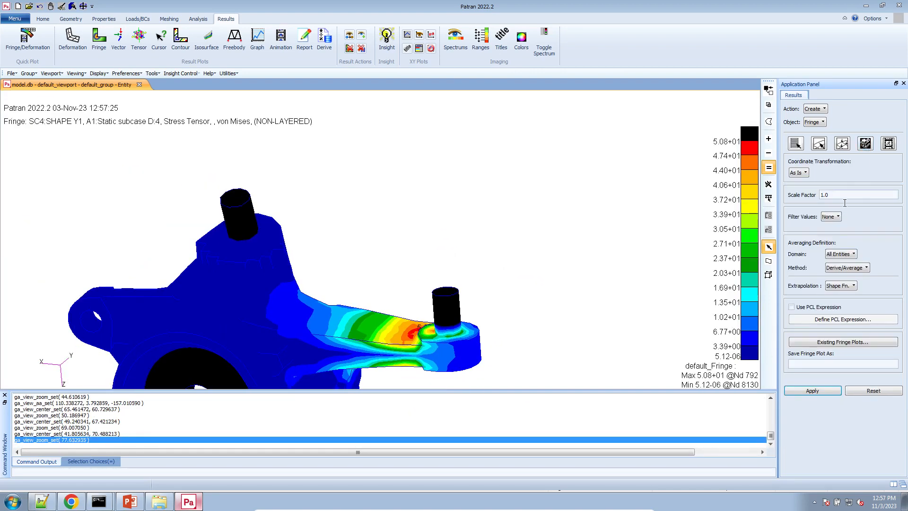
click(838, 256)
click(853, 319)
click(812, 391)
scroll(491, 331, up, 5)
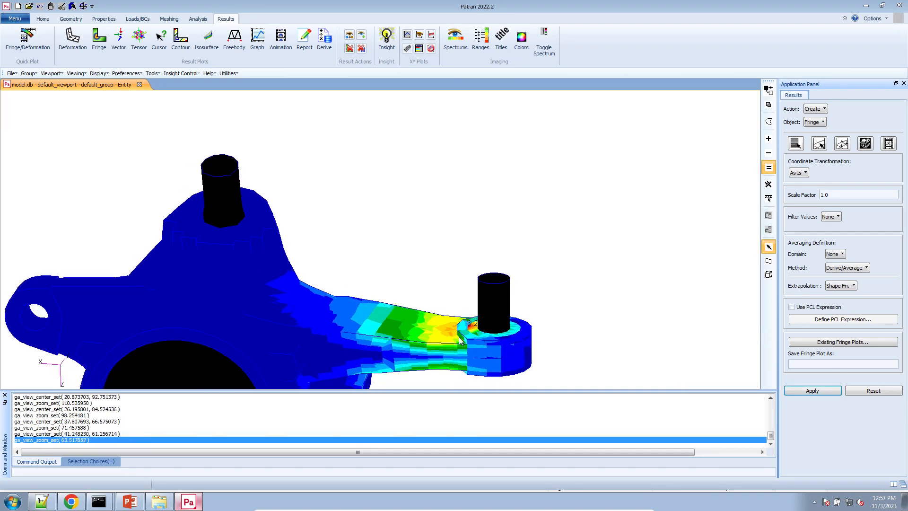
scroll(492, 341, up, 8)
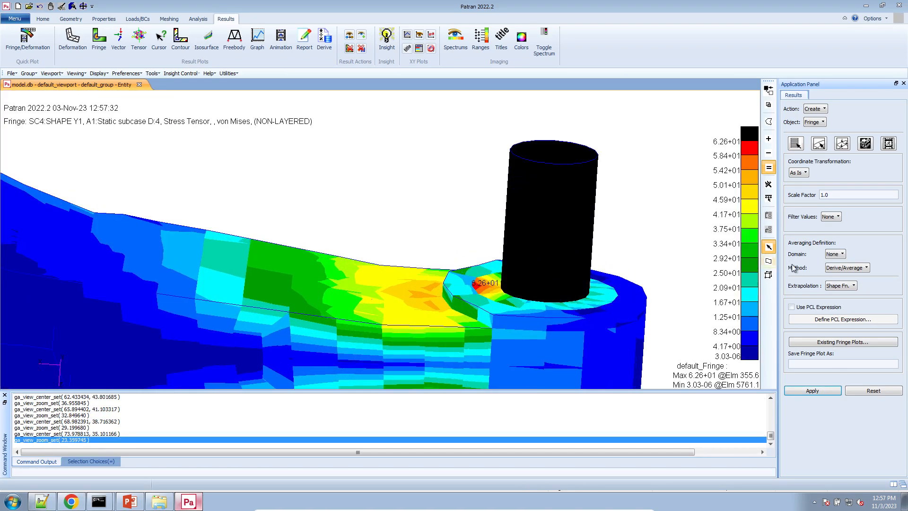
Set the fringe extrapolation to Centroid, replot the subcase 4 stresses, and inspect the peak element beside the pin
click(836, 256)
click(836, 255)
click(842, 286)
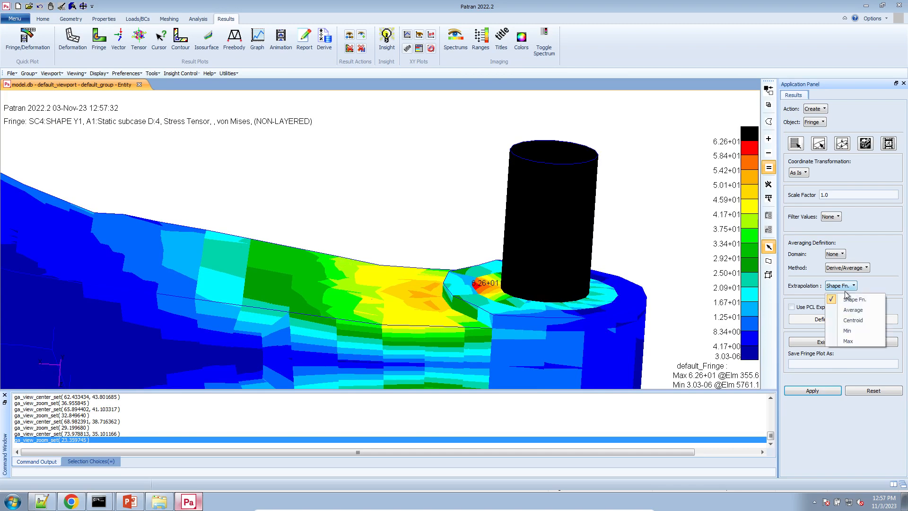
click(853, 321)
click(812, 391)
scroll(560, 283, down, 3)
scroll(544, 289, up, 3)
scroll(520, 294, up, 3)
scroll(478, 295, down, 4)
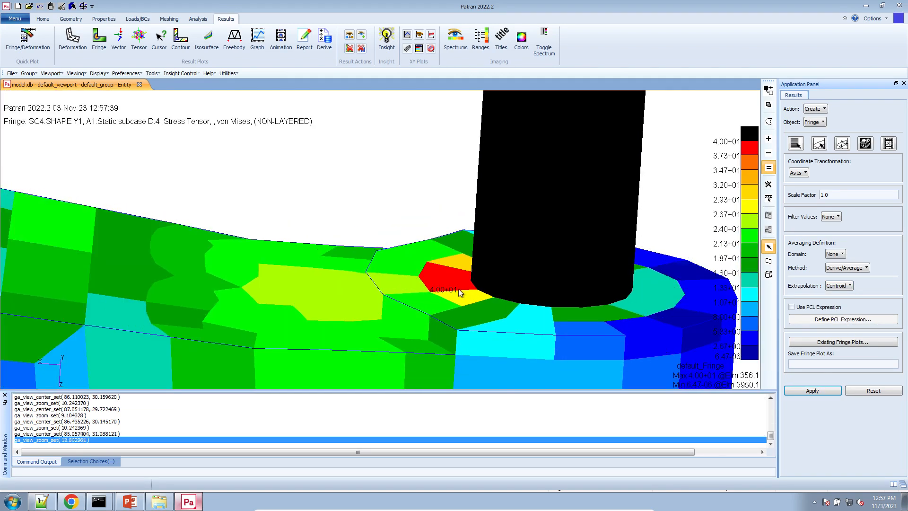
scroll(459, 283, down, 1)
middle_drag(453, 292, 455, 291)
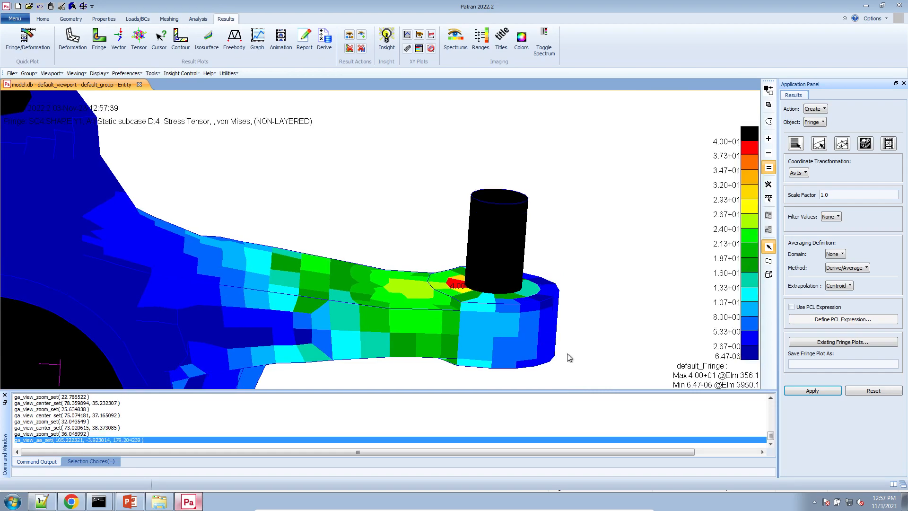
scroll(492, 344, down, 2)
scroll(480, 336, up, 7)
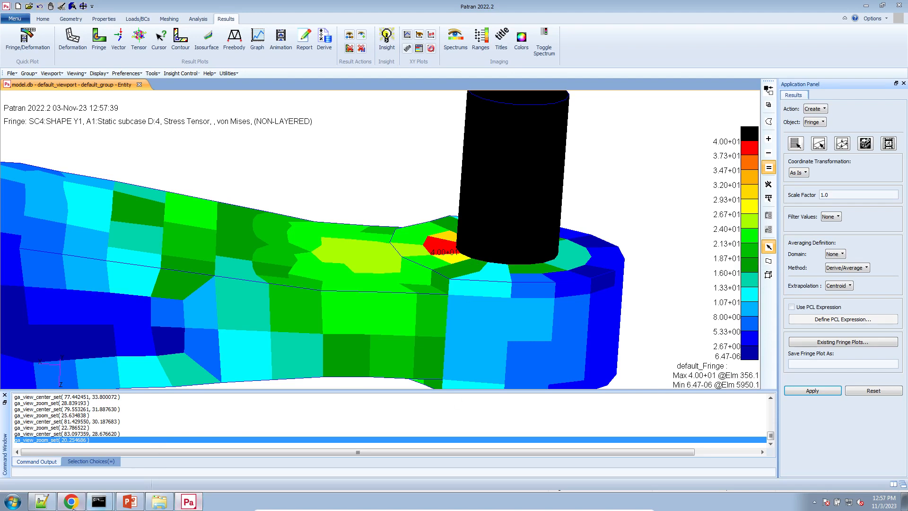
In model.f06 in Notepad++, highlight element 356's subcase 4 row, component number and value, and compare them with the Patran fringe plot
click(42, 501)
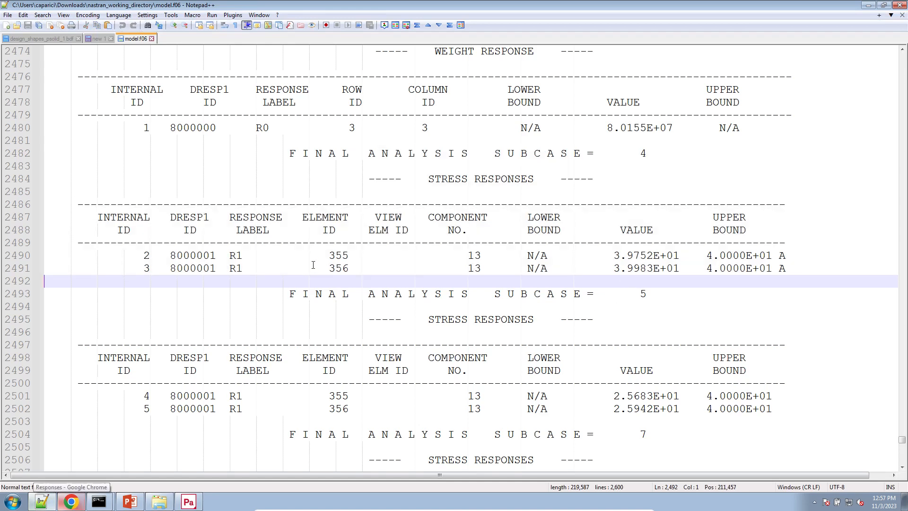
triple_click(315, 267)
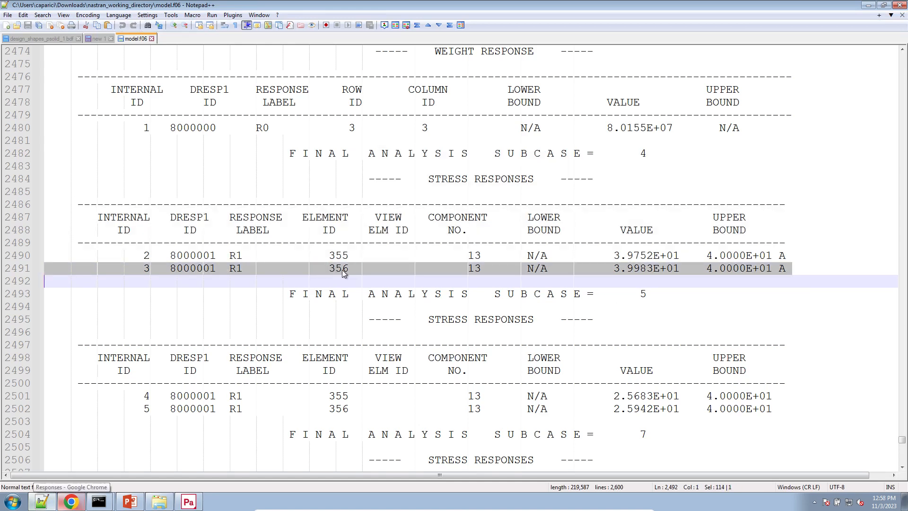
double_click(473, 268)
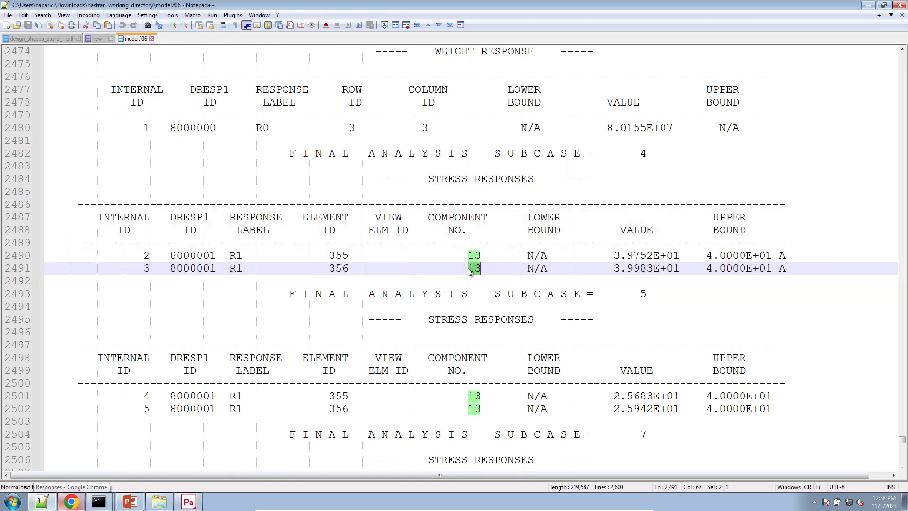
drag(613, 268, 679, 268)
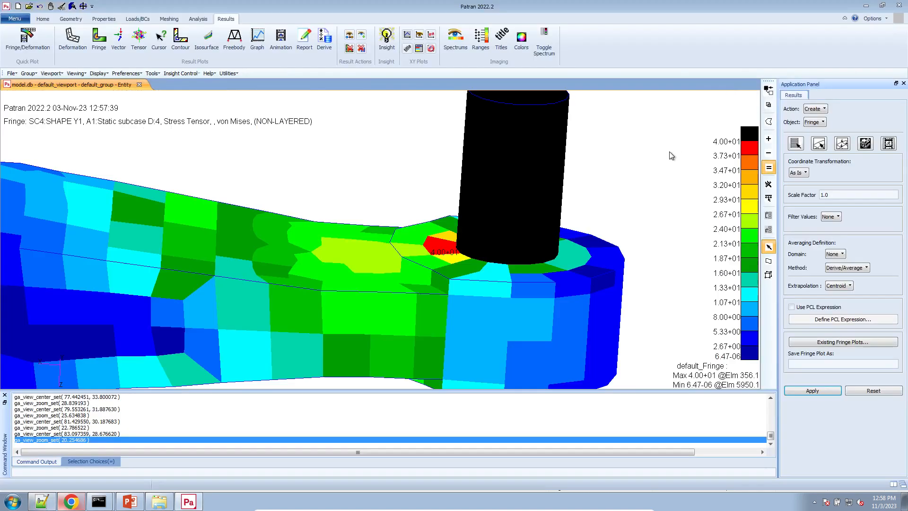
click(868, 5)
middle_drag(425, 269, 418, 270)
scroll(419, 270, down, 3)
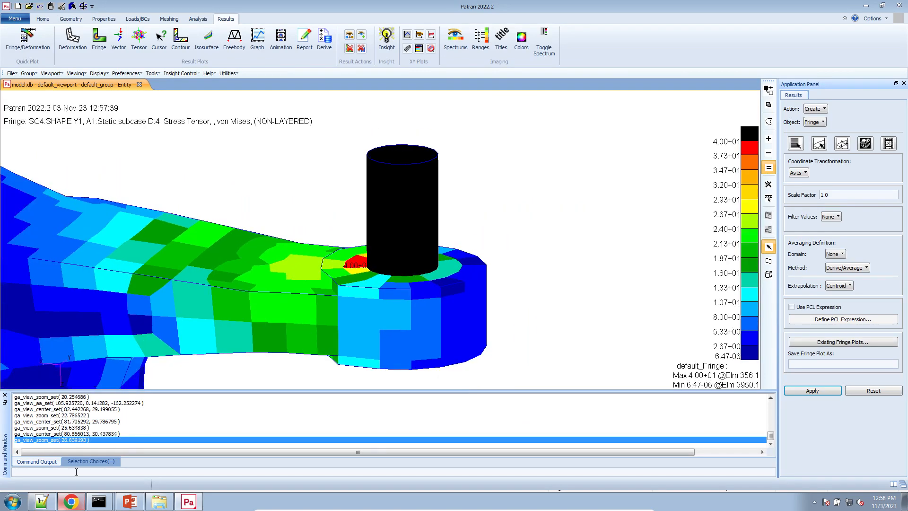
Return to model.f06 in Notepad++, highlight element 355 in subcase 4, and review the subcase 5 stress responses
click(42, 501)
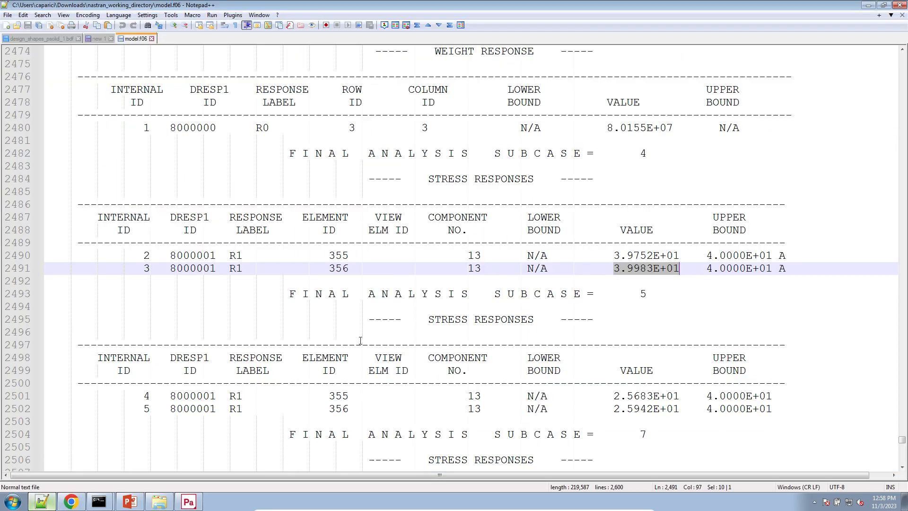
double_click(339, 256)
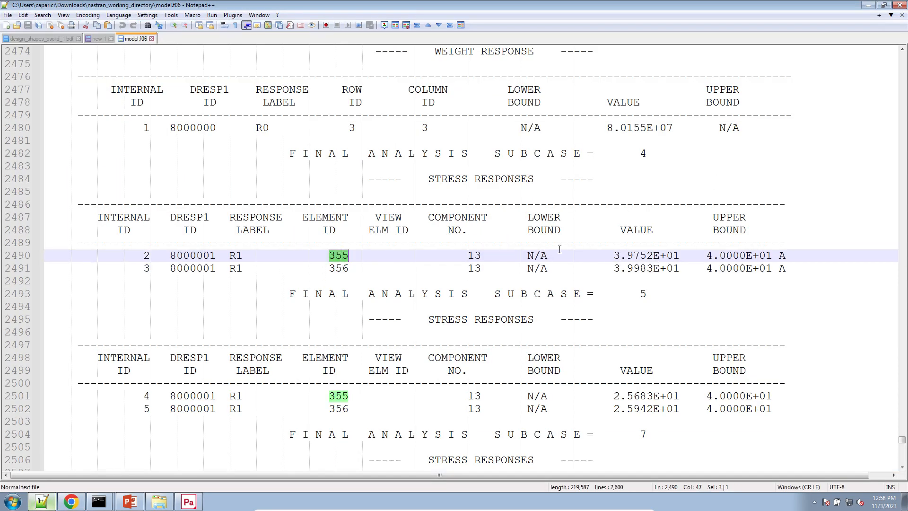
scroll(614, 318, down, 3)
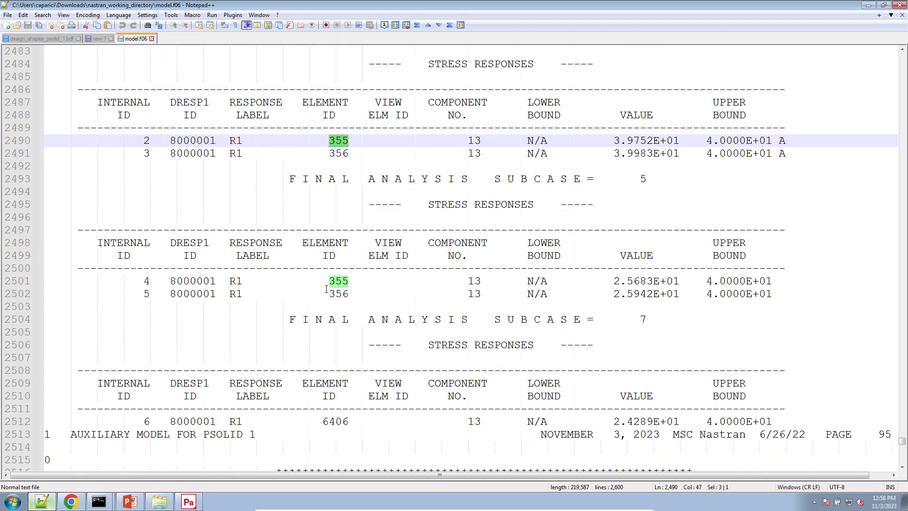
Switch to Patran, plot the von Mises fringe for SC5:SHAPE Y1, A1:Static subcase D:4, and inspect the elements around the pin
click(189, 501)
click(795, 144)
click(867, 262)
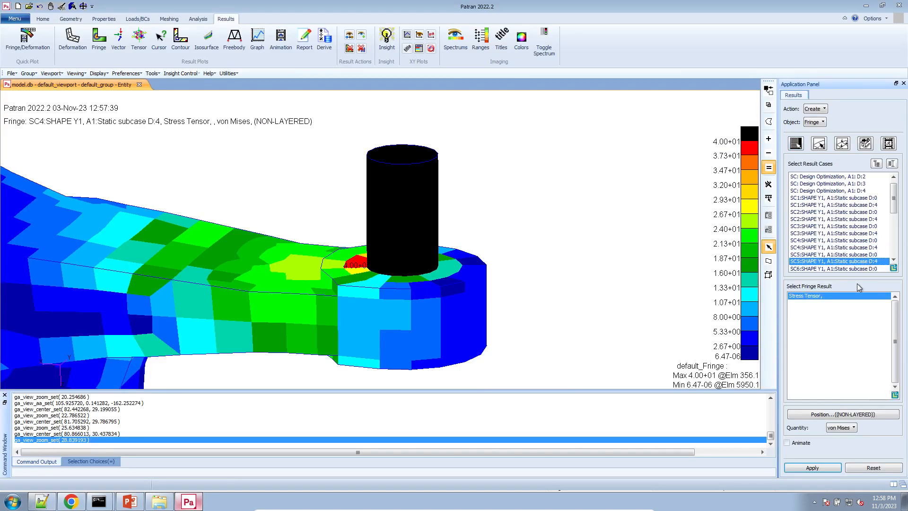
click(812, 467)
scroll(342, 324, up, 2)
scroll(343, 316, up, 6)
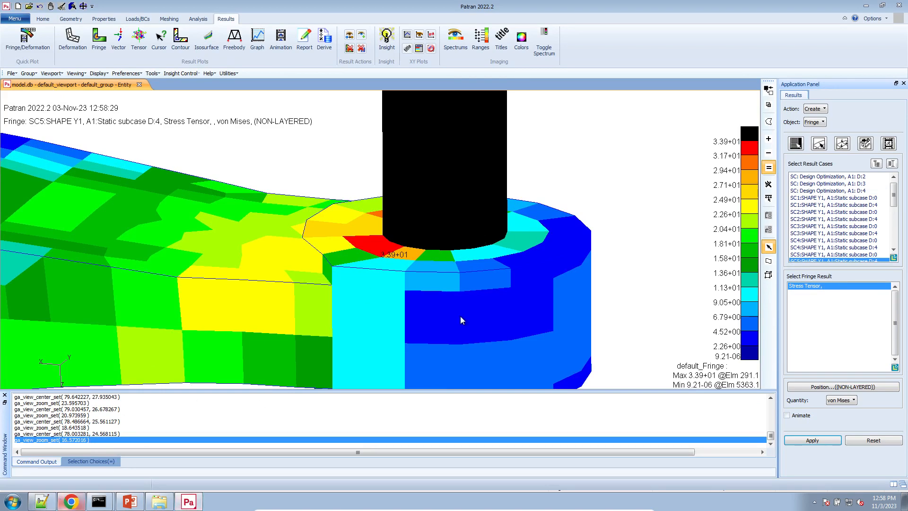
scroll(506, 290, down, 8)
scroll(476, 288, up, 5)
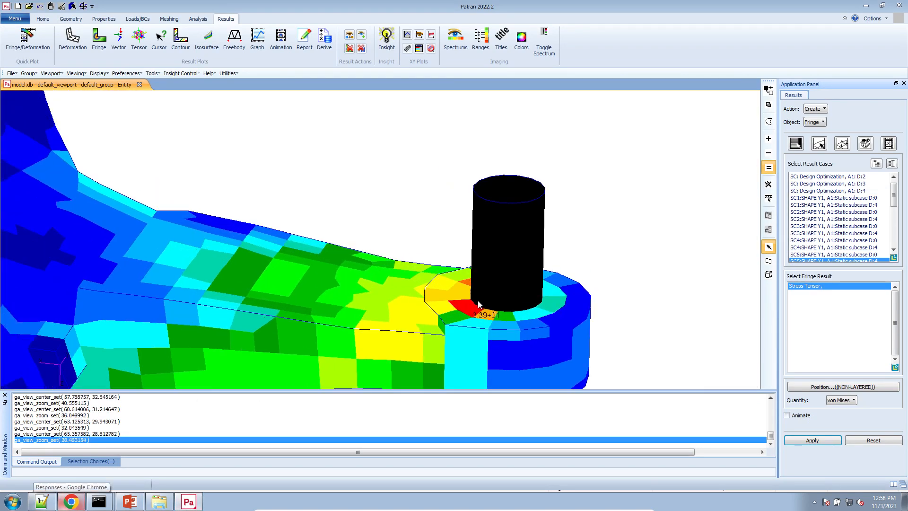
scroll(503, 325, up, 4)
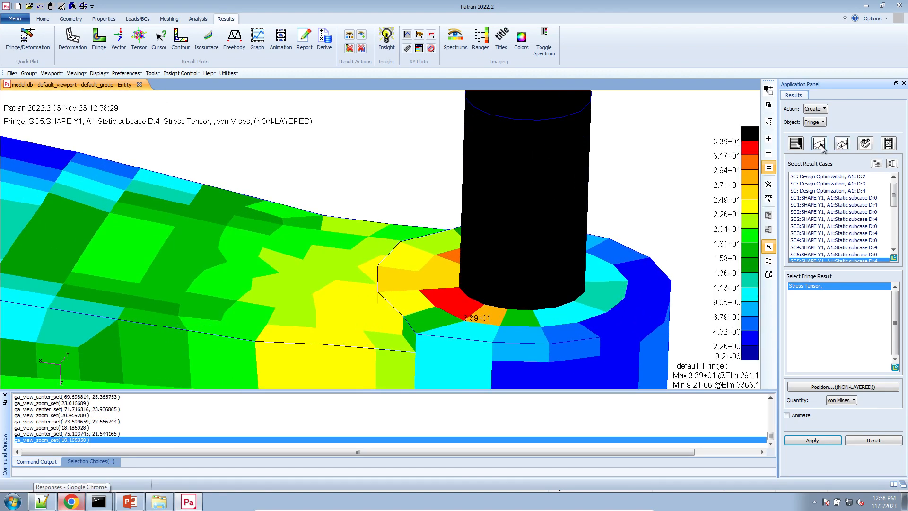
Set the fringe target entity to Elements, box-select the elements beside the pin, and clear the displayed fringe plot
click(819, 143)
click(819, 173)
click(817, 197)
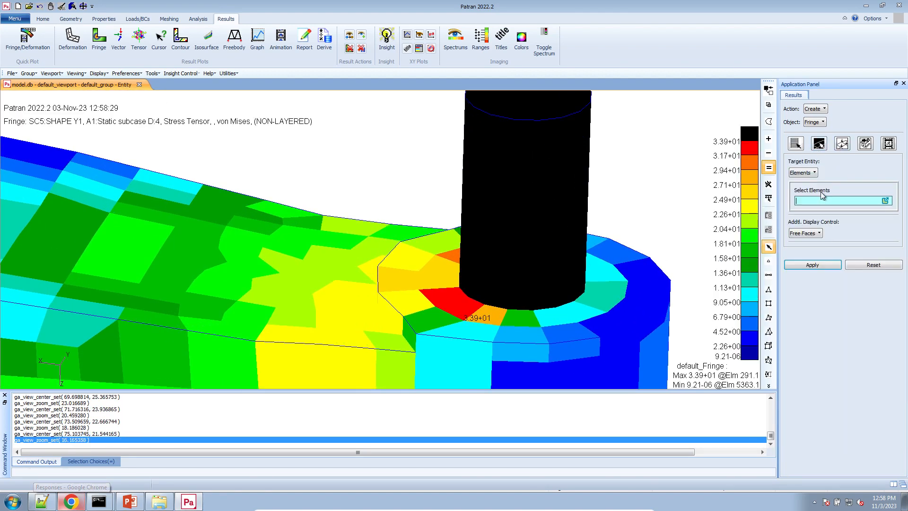
drag(436, 270, 450, 291)
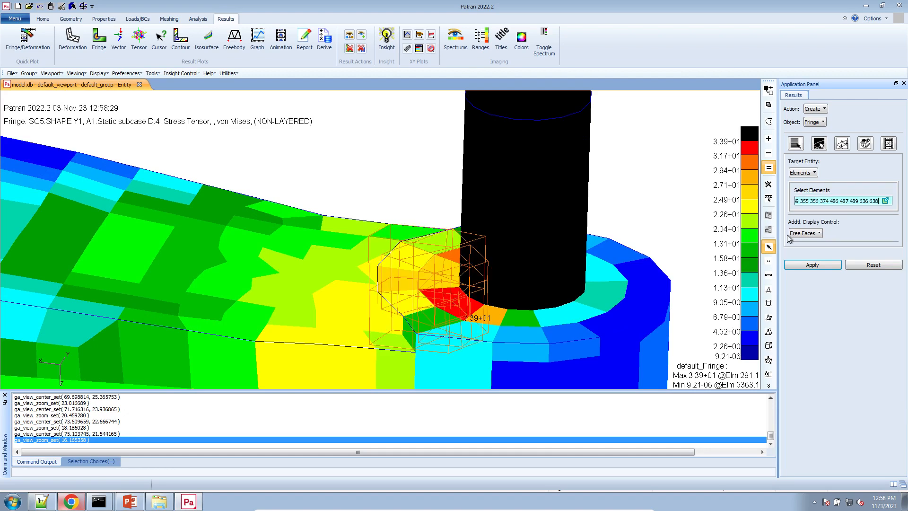
click(62, 7)
scroll(419, 195, down, 2)
scroll(442, 245, up, 2)
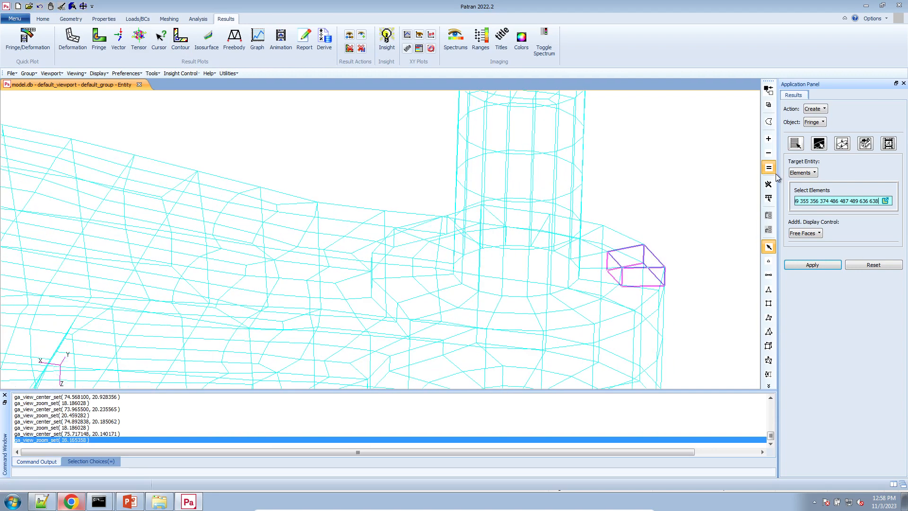
Turn on visible entity picking, replace the selection with elements 355, 356 and 342, and plot the subcase 5 fringe on them only
click(769, 105)
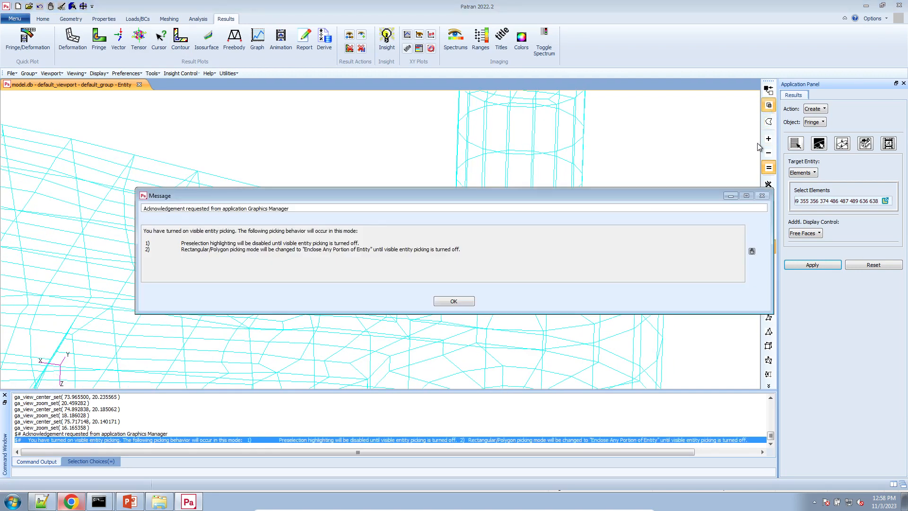
click(438, 303)
triple_click(835, 202)
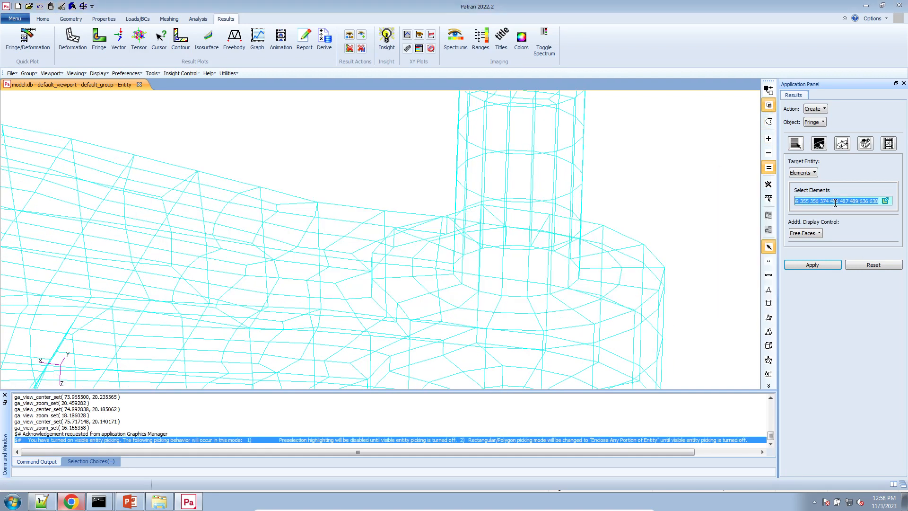
key(Delete)
drag(438, 276, 449, 289)
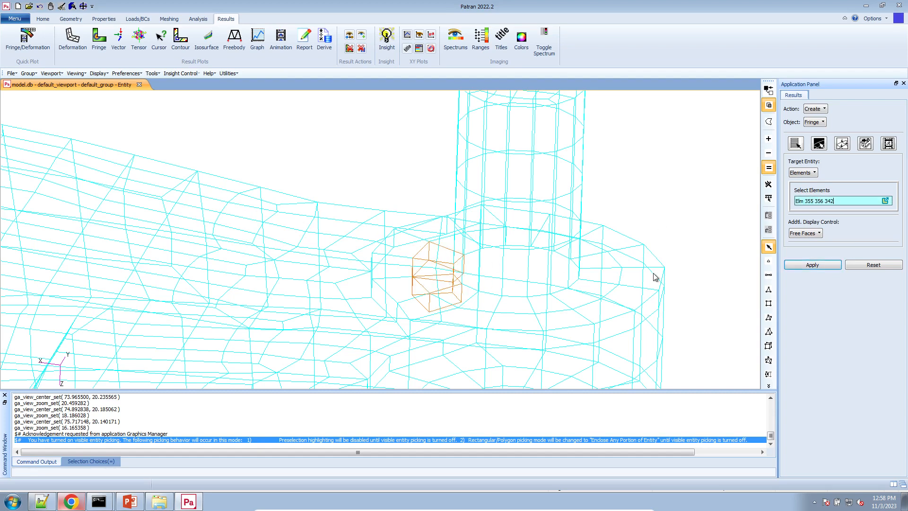
click(811, 265)
scroll(494, 291, down, 3)
scroll(462, 319, up, 3)
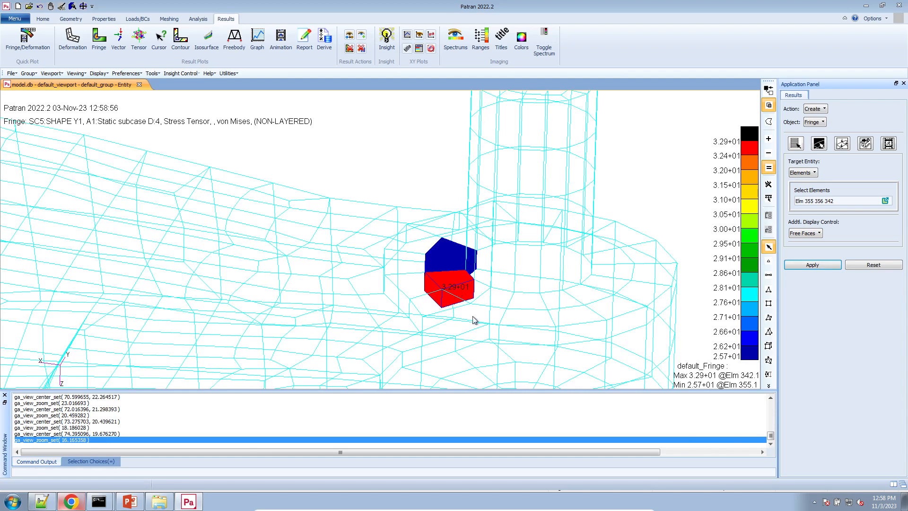
scroll(462, 318, up, 4)
Recheck the subcase 5 responses in model.f06 in Notepad++, and in Patran show the element labels with the fringe plot cleared
click(43, 502)
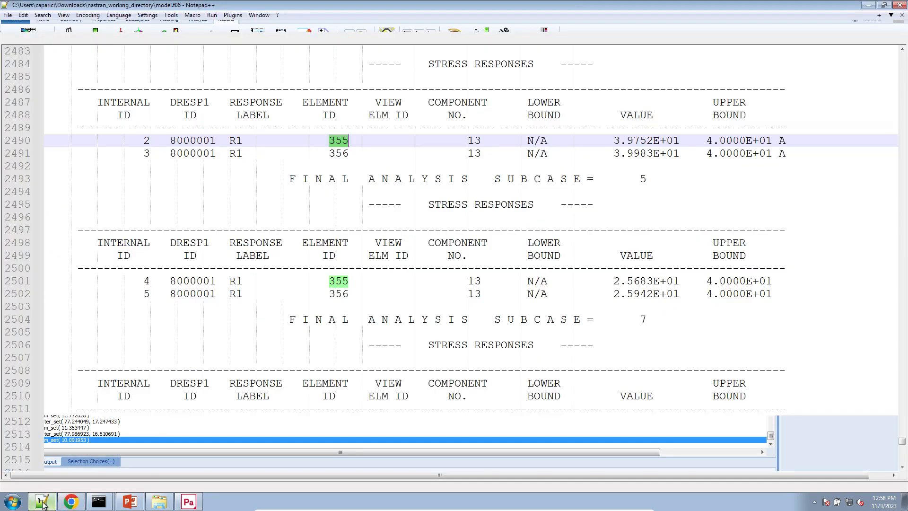
click(42, 502)
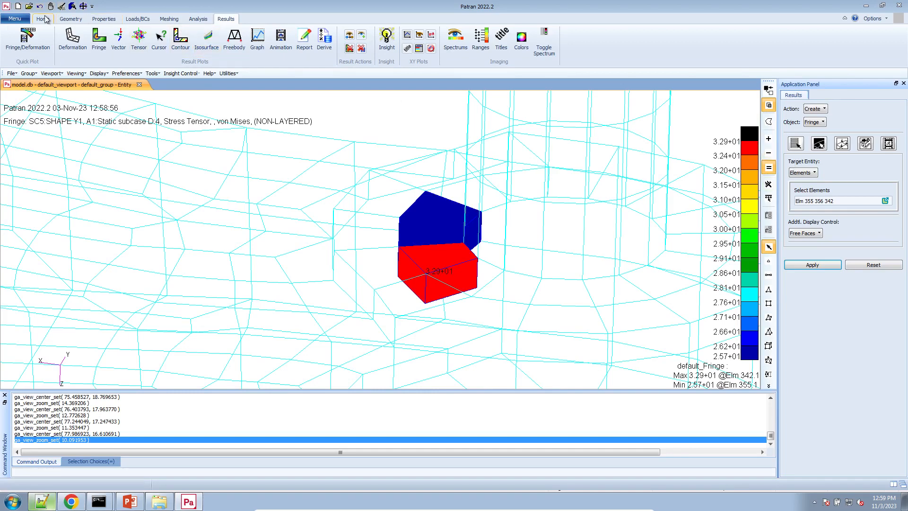
click(43, 19)
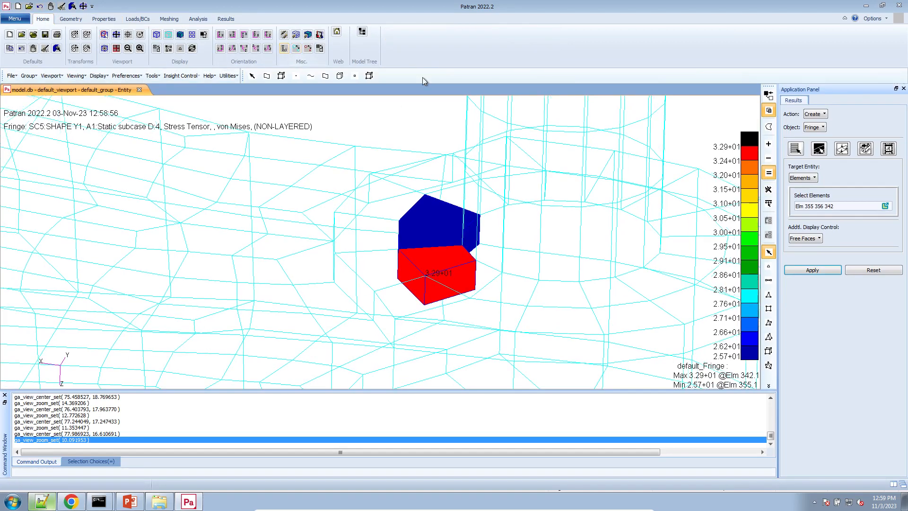
click(370, 76)
click(62, 6)
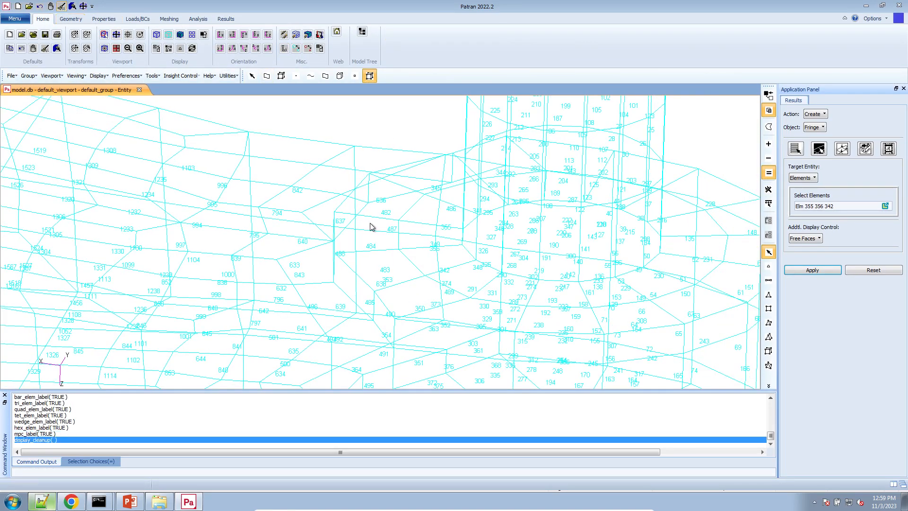
Replace the fringe target selection with elements 355 and 356 and plot the subcase 5 von Mises fringe on them
scroll(470, 298, up, 2)
scroll(472, 296, down, 2)
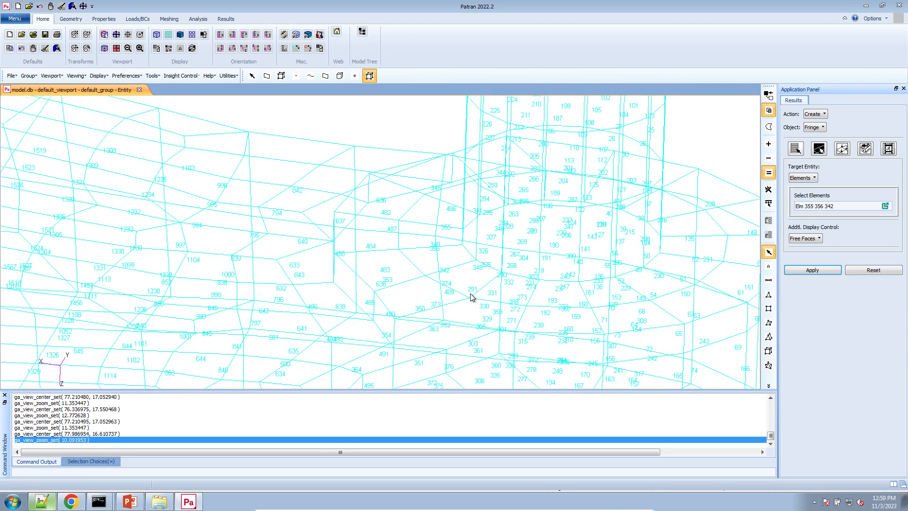
scroll(471, 297, up, 3)
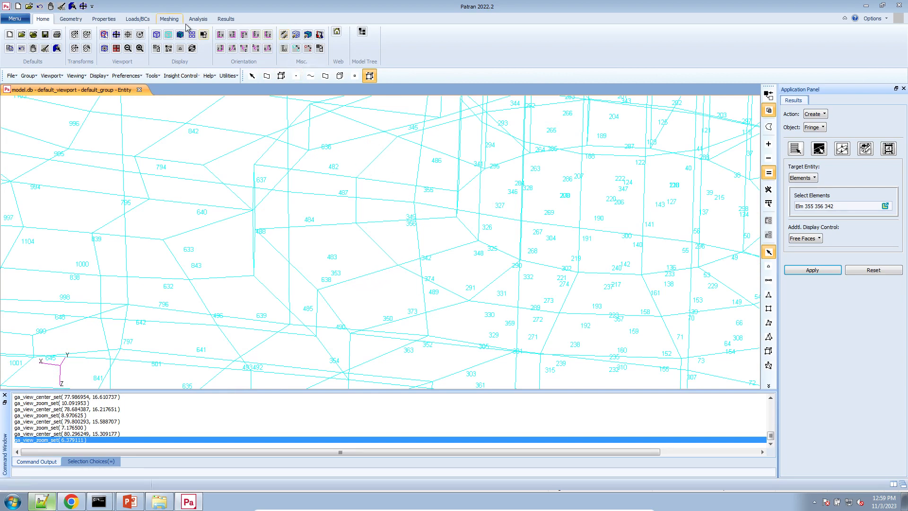
click(204, 35)
click(422, 197)
click(427, 179)
click(418, 201)
click(801, 270)
scroll(458, 254, down, 3)
scroll(455, 254, up, 2)
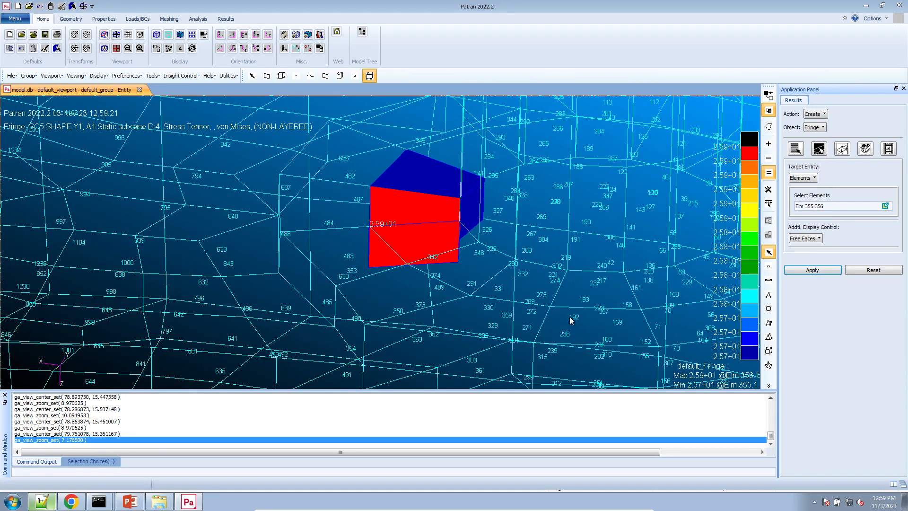
Switch to model.f06 in Notepad++ and highlight the final subcase 5 stress values of elements 355 and 356
click(43, 503)
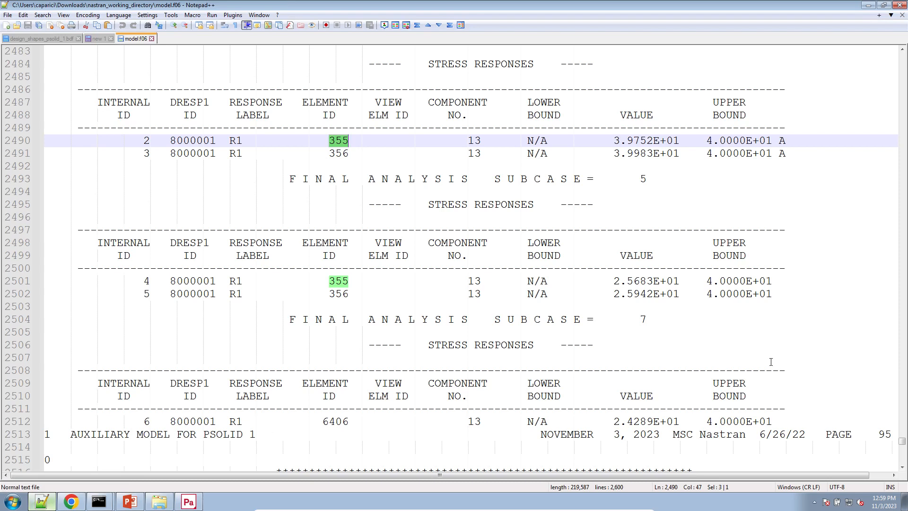
click(614, 281)
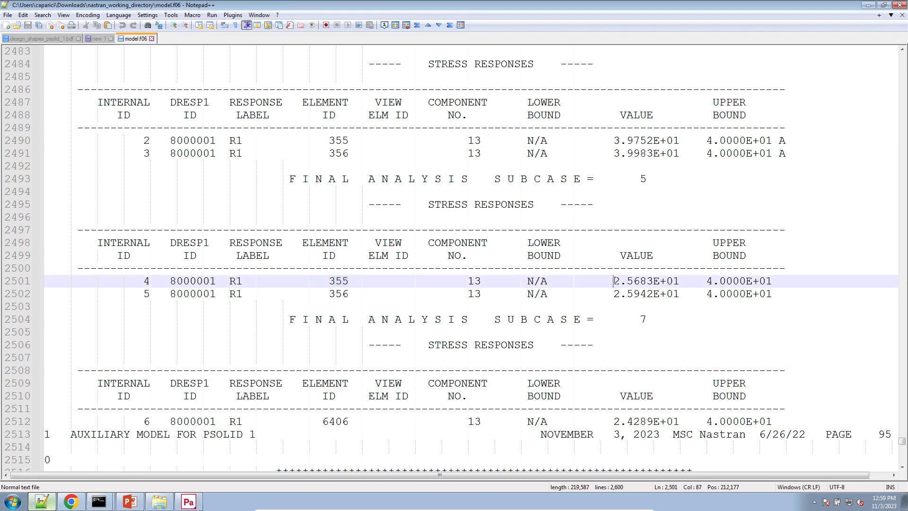
alt+drag(615, 281, 681, 296)
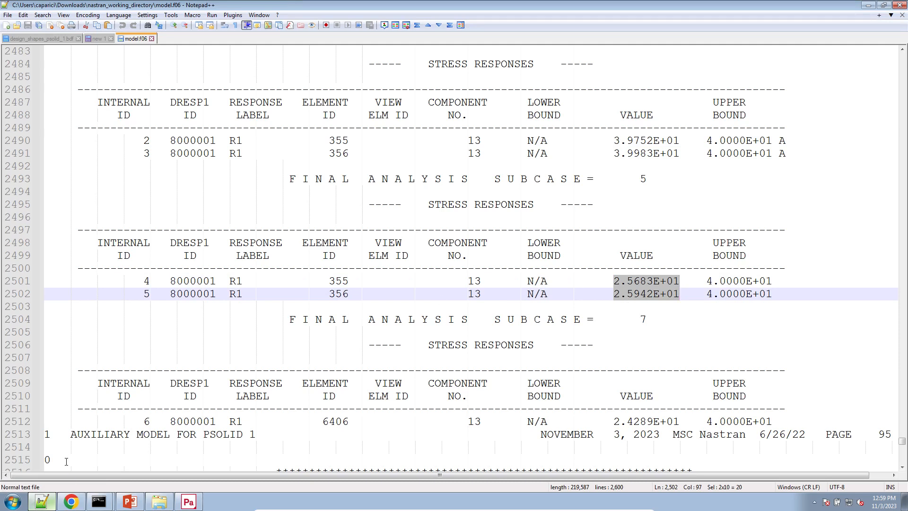
Return to Patran, inspect the fringe on elements 355 and 356, and hide the element labels
click(188, 501)
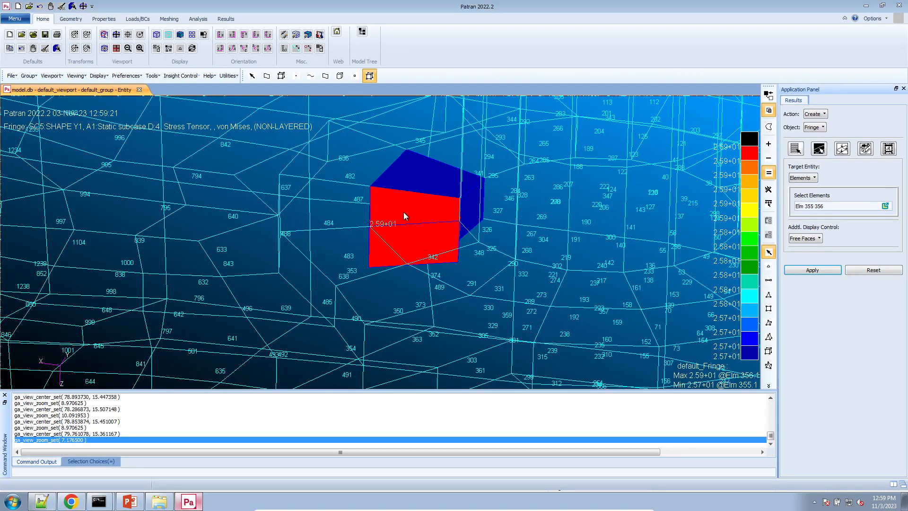
scroll(404, 208, down, 3)
scroll(405, 197, up, 7)
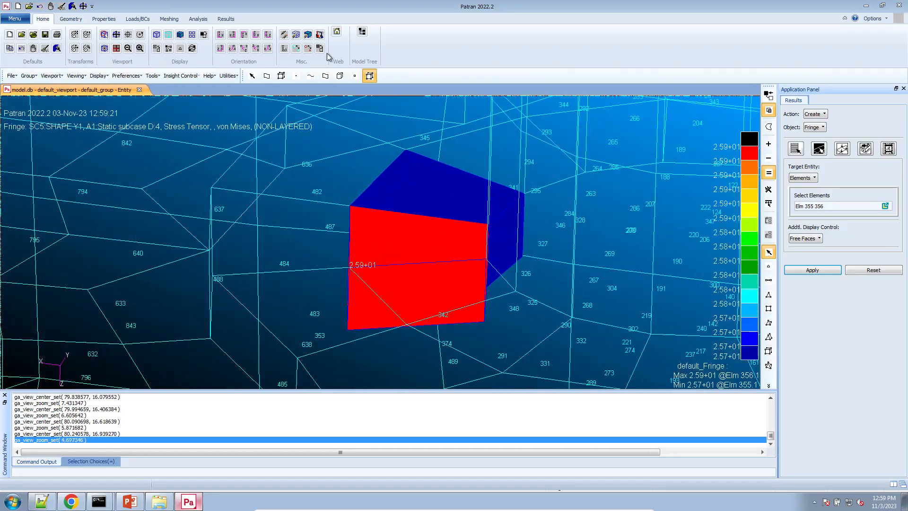
scroll(383, 158, down, 15)
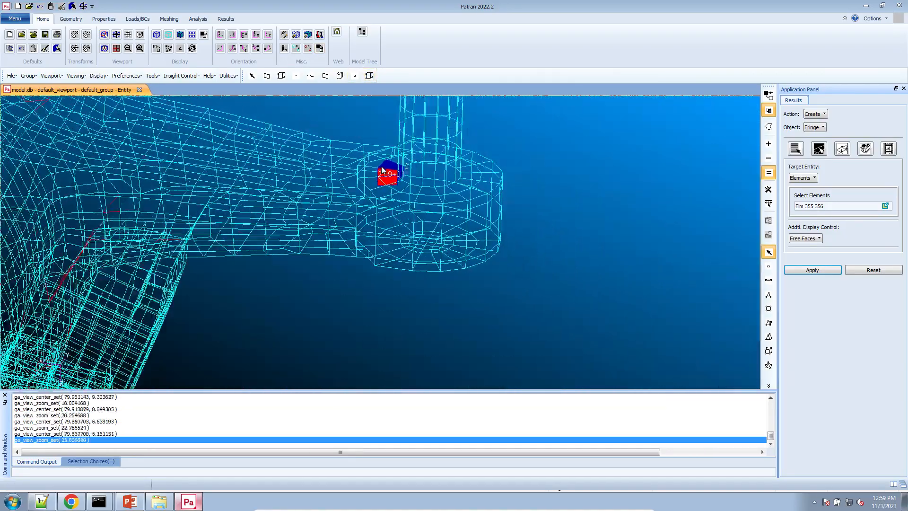
middle_drag(355, 208, 303, 289)
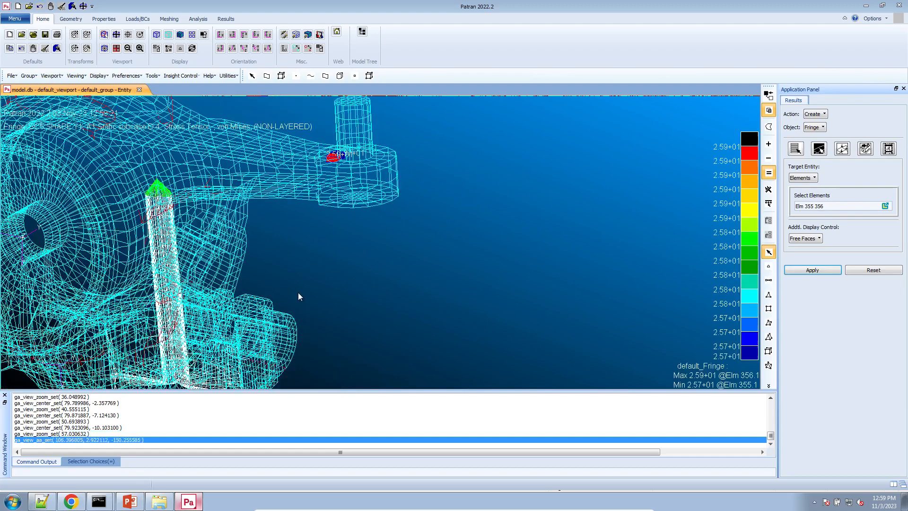
Switch to ws_shape_steering_knuckle.pptx in PowerPoint and look through the slide thumbnails from the results section back to the tutorial overview
click(128, 503)
scroll(45, 412, up, 10)
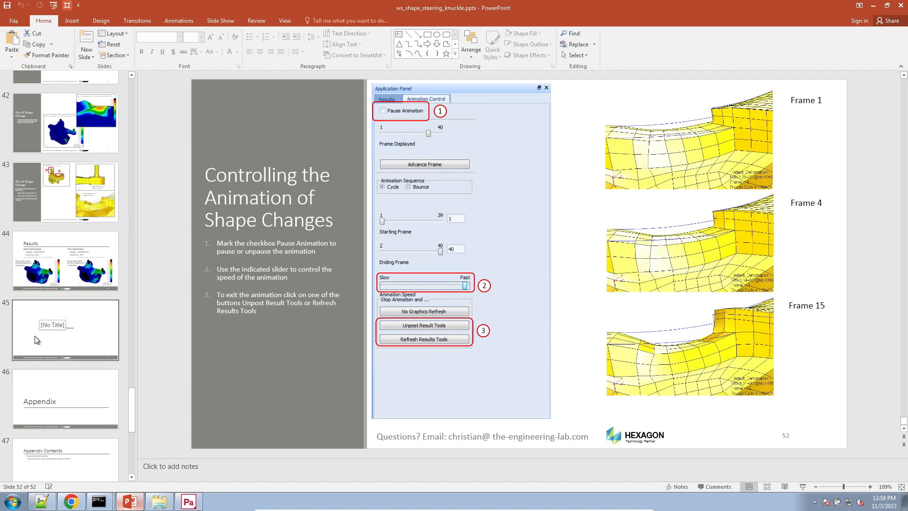
scroll(35, 336, up, 3)
scroll(35, 338, up, 1)
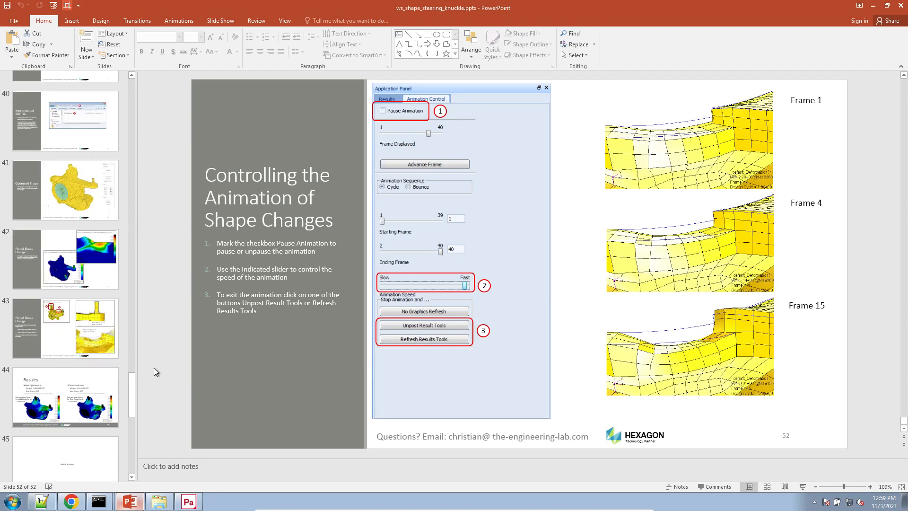
scroll(105, 417, up, 6)
scroll(105, 417, up, 20)
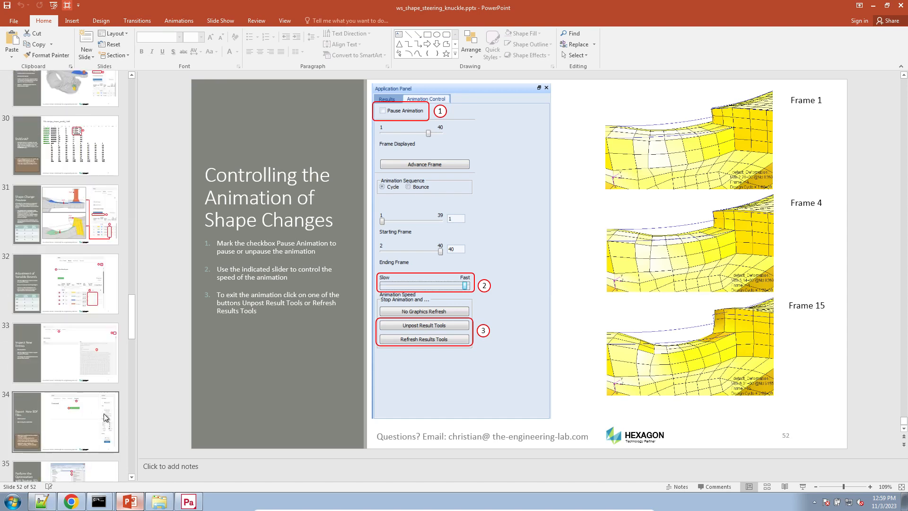
scroll(105, 417, up, 18)
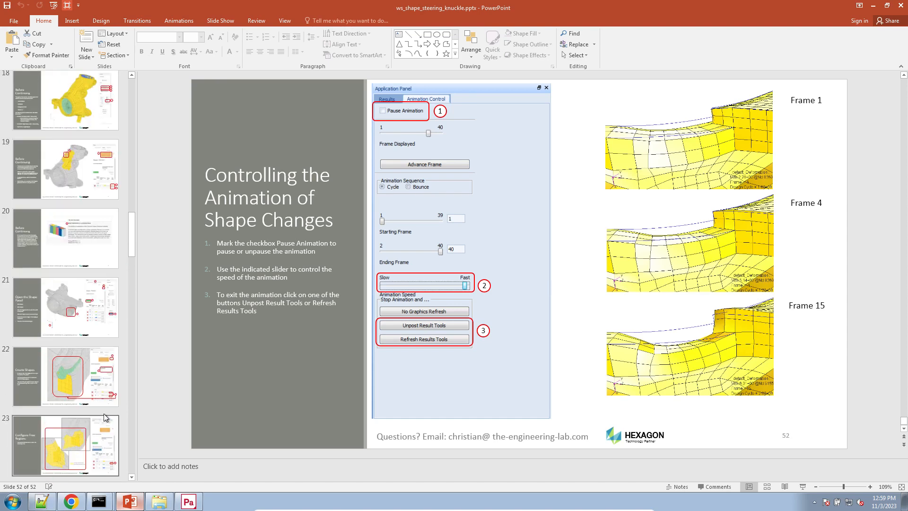
scroll(105, 417, up, 16)
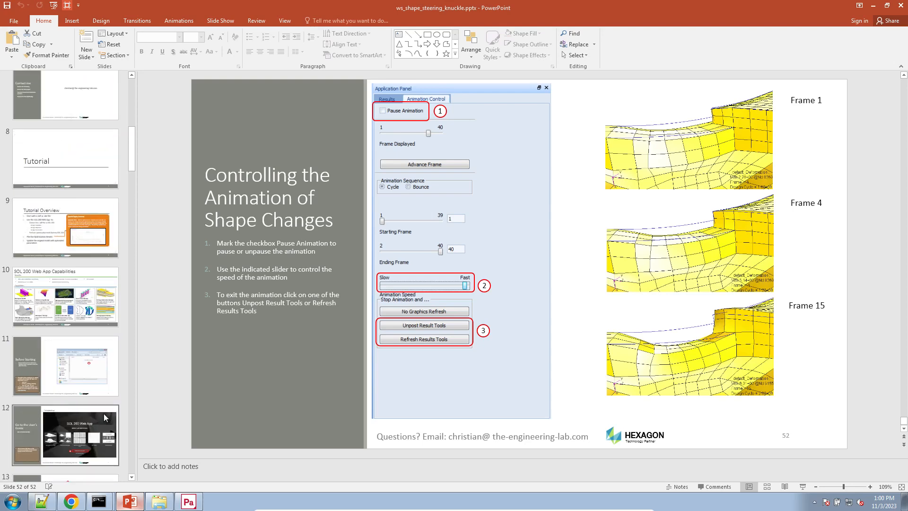
scroll(100, 405, down, 20)
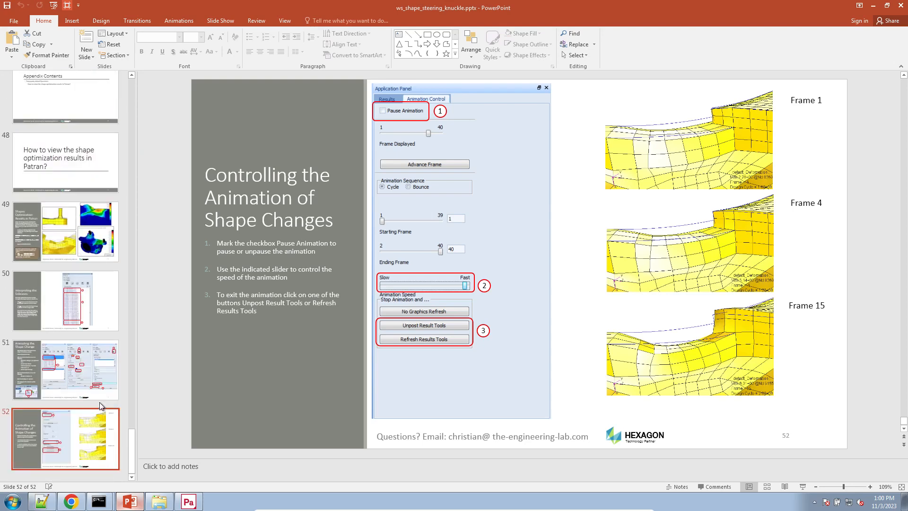
View appendix slides 49 to 51, covering shape optimization results in Patran and animating the shape change
click(97, 181)
click(98, 220)
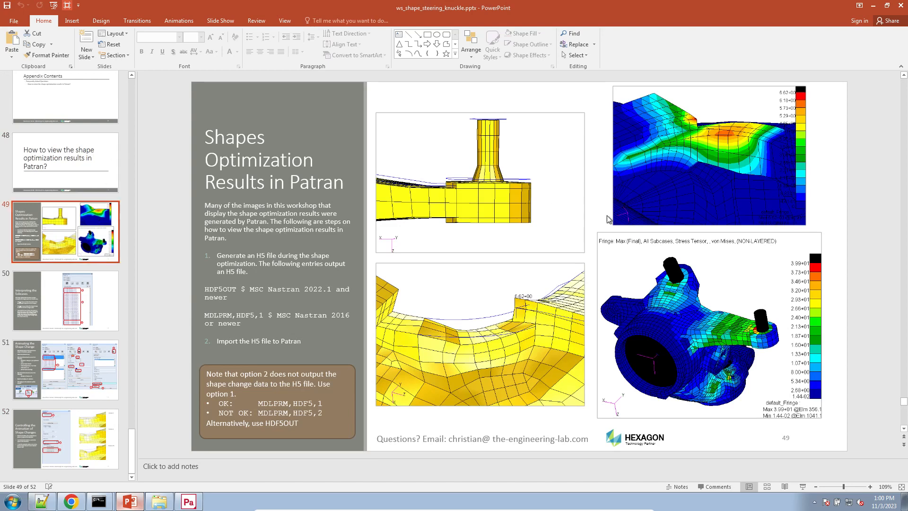
click(64, 287)
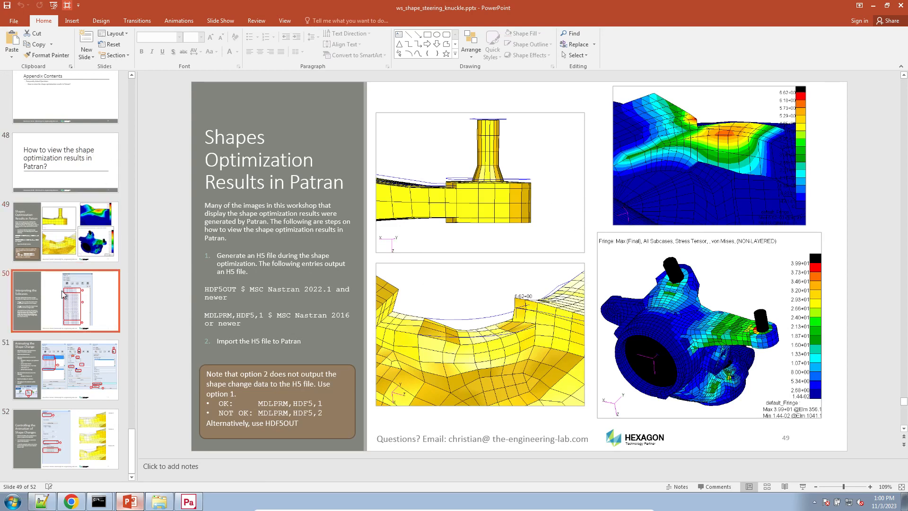
click(64, 372)
Switch to Chrome and review the Cantilever Beam shape optimization tutorial PDF from page 1 to the Optimization Problem Statement
click(71, 501)
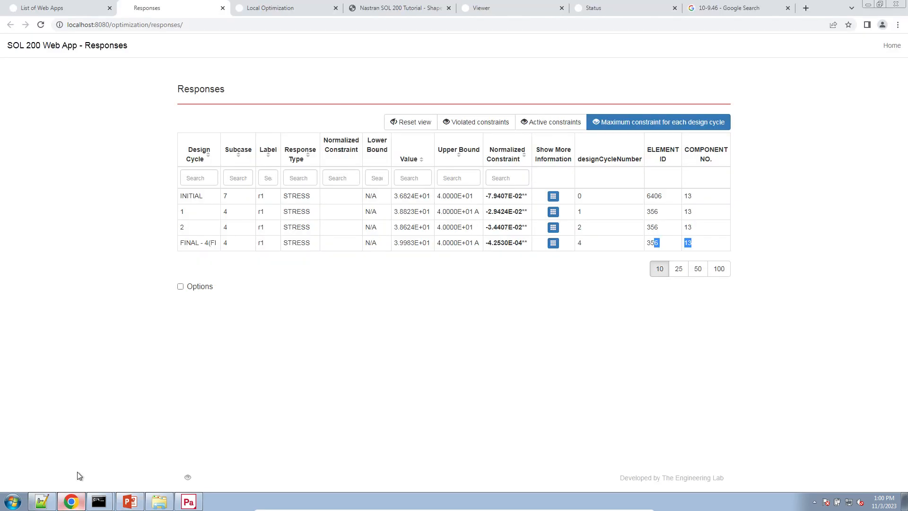
click(376, 8)
scroll(78, 147, up, 20)
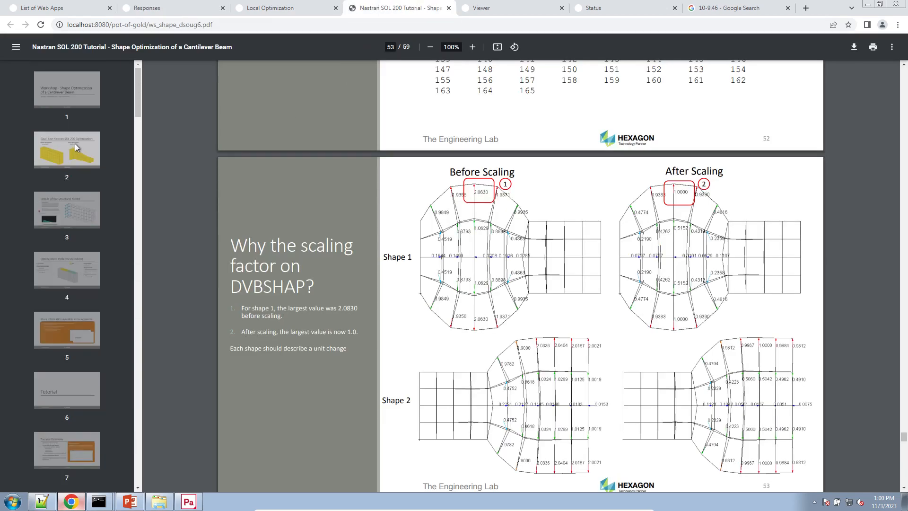
click(76, 105)
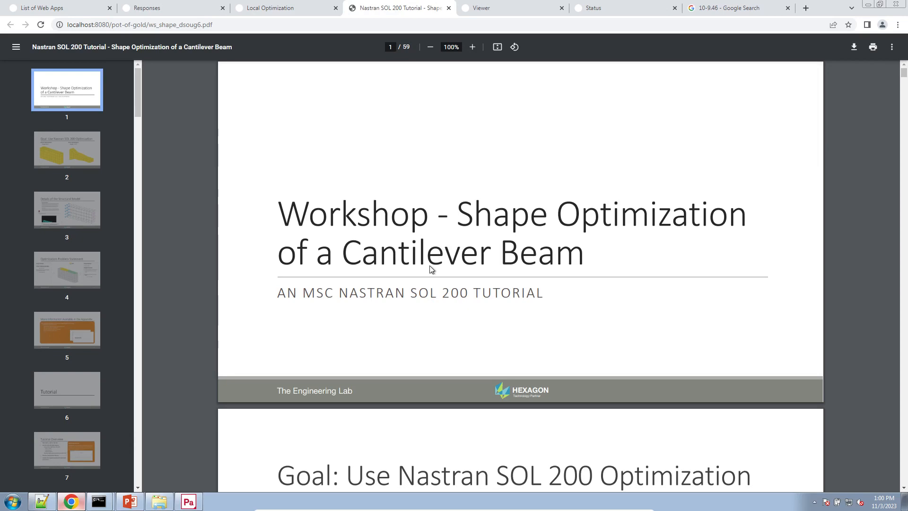
scroll(430, 269, down, 20)
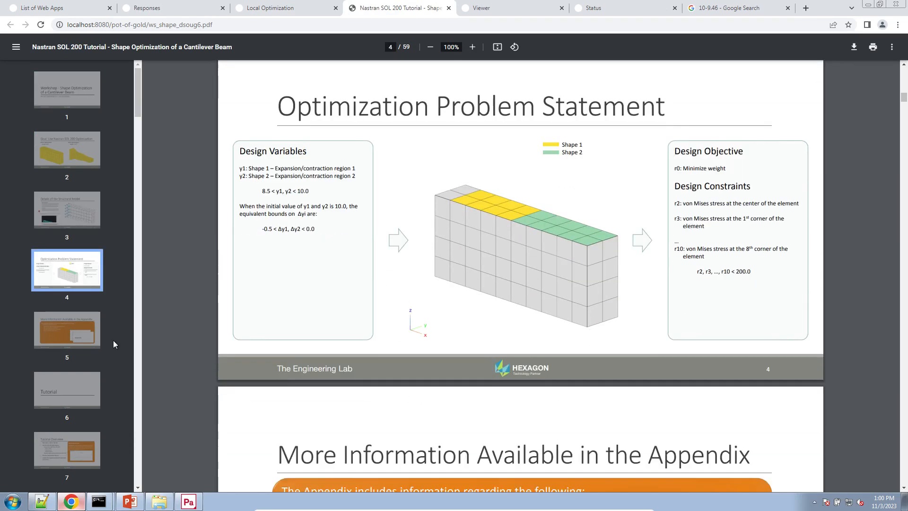
Browse the tutorial PDF from page 41, New Updated BDF File, through the appendix on importing and editing previous files
scroll(107, 344, down, 20)
scroll(102, 320, up, 7)
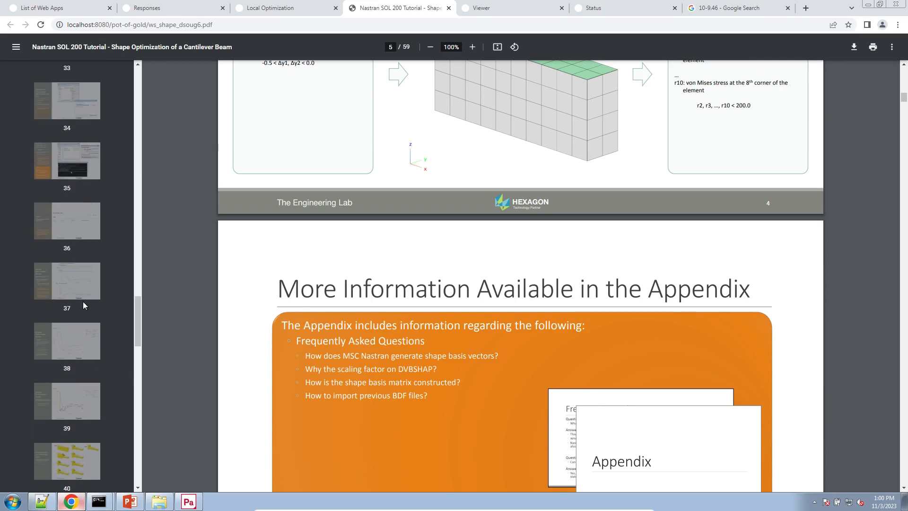
scroll(66, 284, up, 3)
scroll(63, 351, down, 7)
click(71, 237)
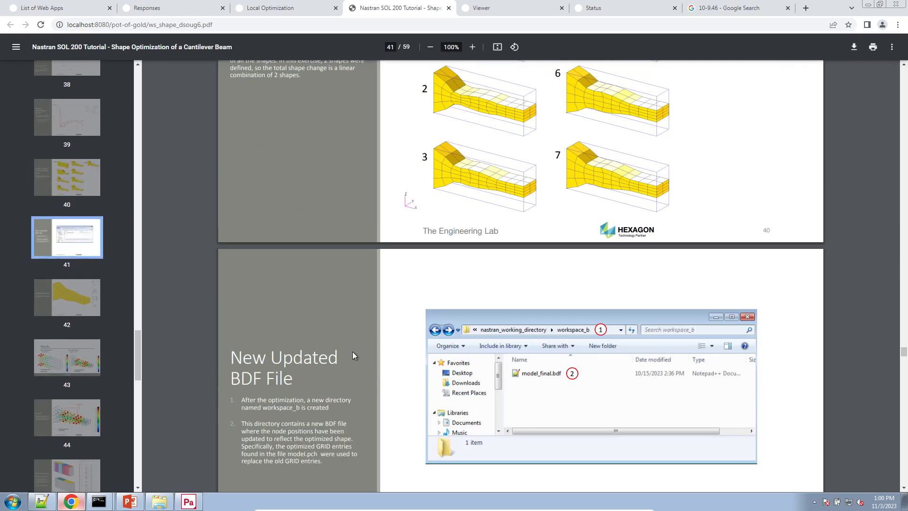
scroll(353, 352, down, 20)
scroll(353, 351, down, 20)
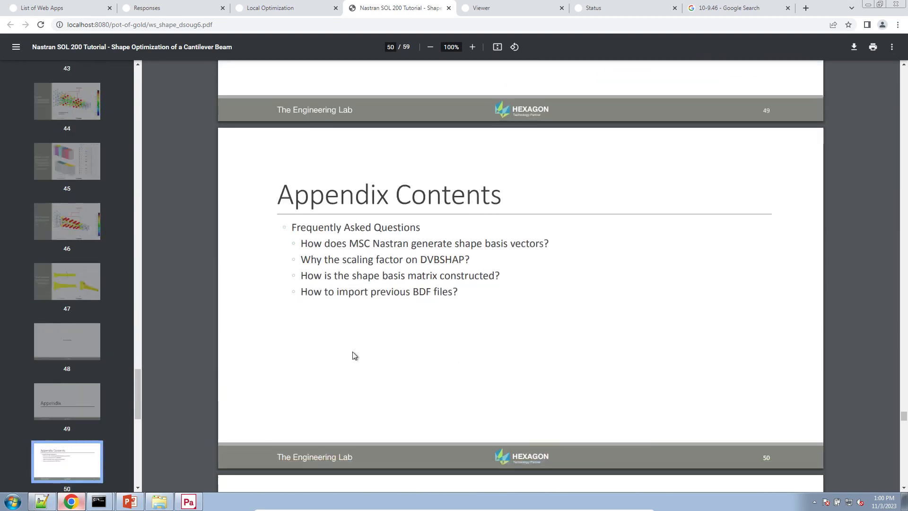
scroll(353, 354, down, 20)
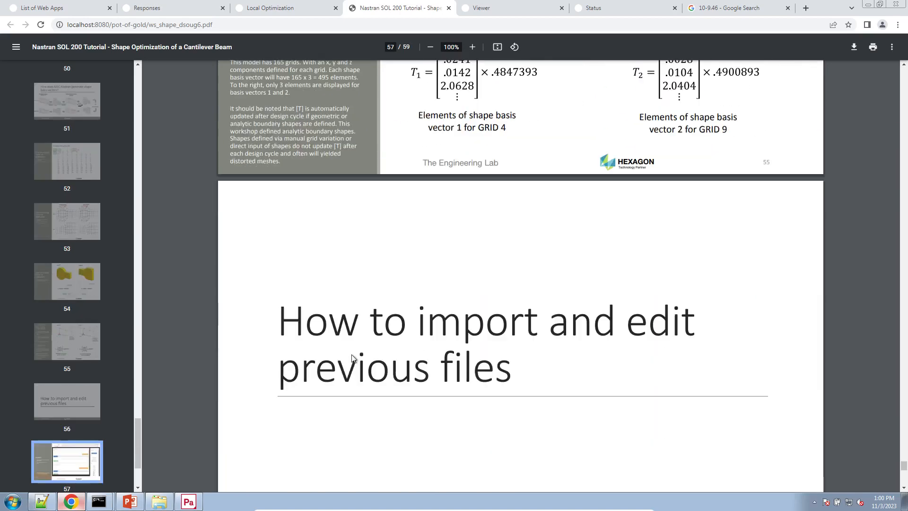
scroll(352, 358, down, 20)
Switch back to PowerPoint, open slide 7, Contact me, and start the slide show from it
click(131, 502)
scroll(79, 262, up, 20)
scroll(79, 261, up, 20)
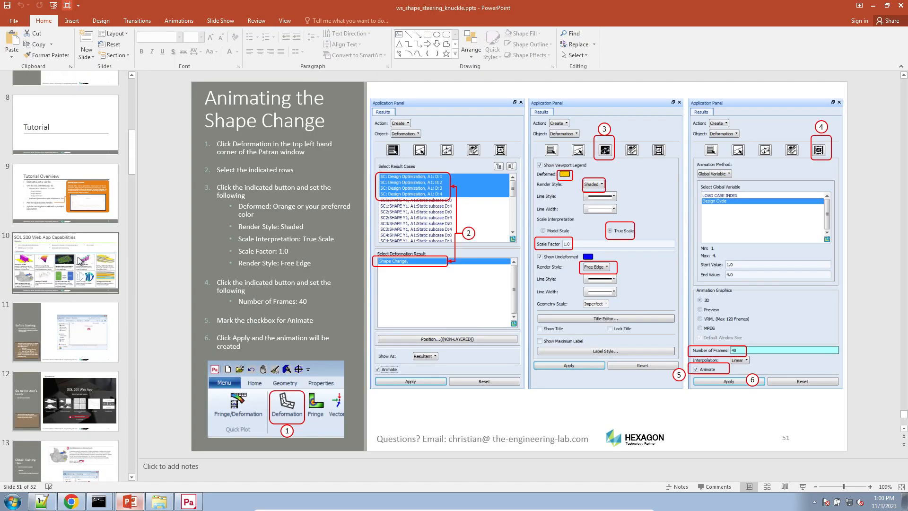
click(80, 349)
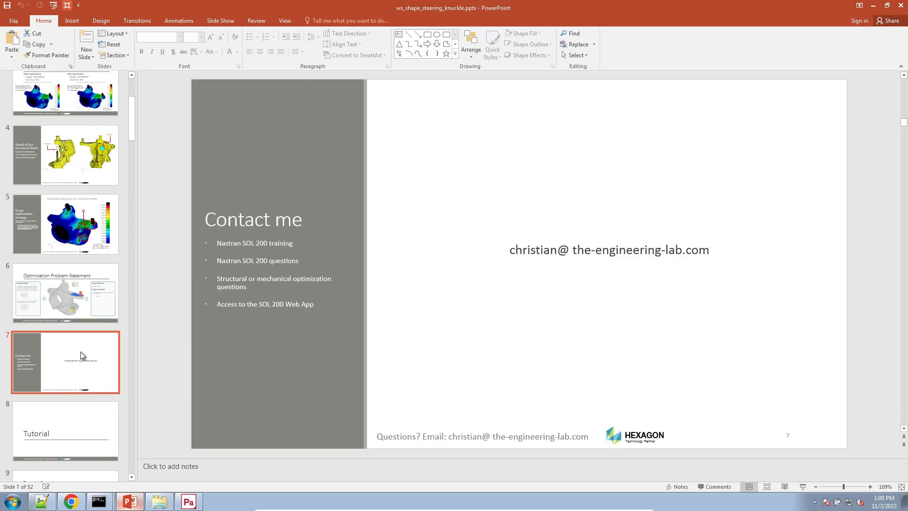
click(801, 487)
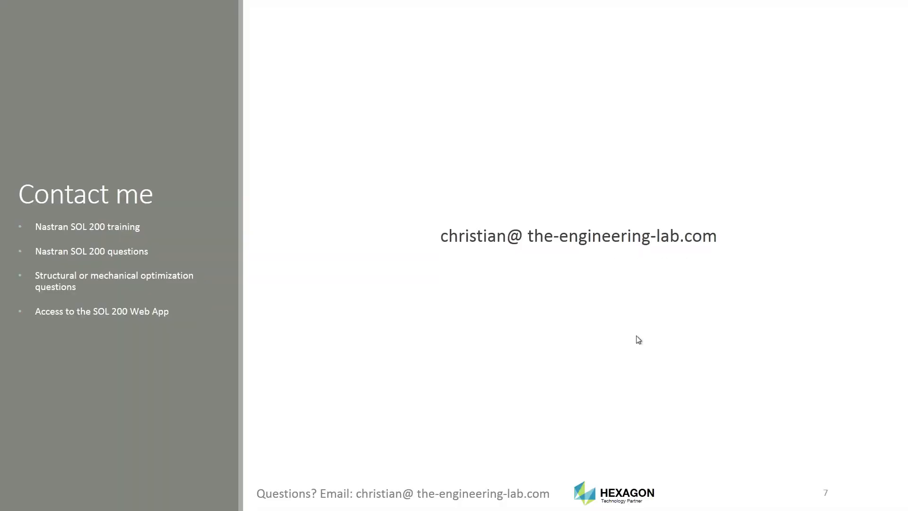
Circle the contact e-mail address on the slide in red freehand ink with the Pen tool
click(45, 501)
click(37, 427)
mouse_move(432, 252)
mouse_down()
mouse_move(804, 194)
mouse_move(389, 237)
mouse_up()
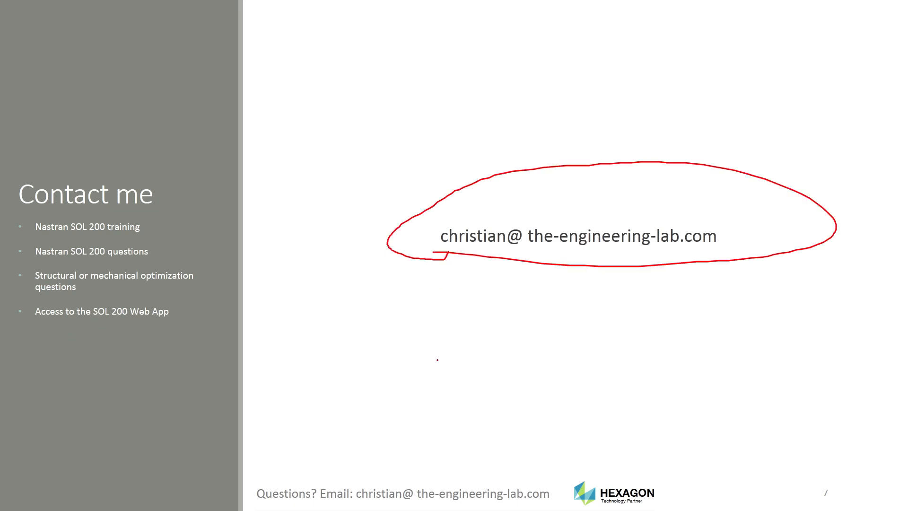